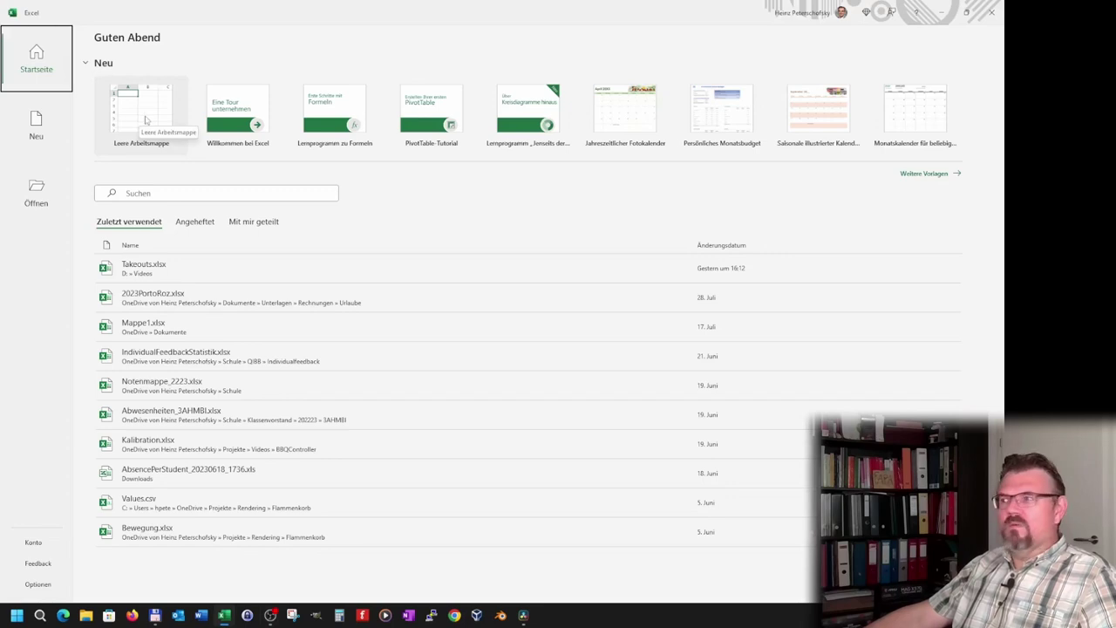
- Create a blank workbook, then select cells C4 and C12 and cell blocks starting at A1
click(161, 122)
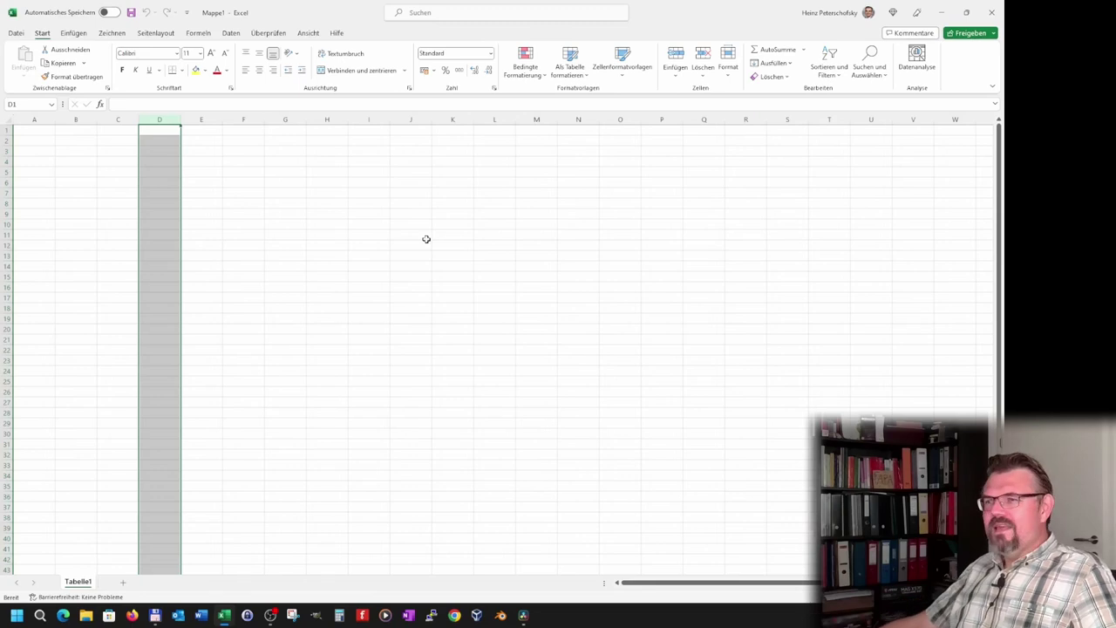
click(113, 165)
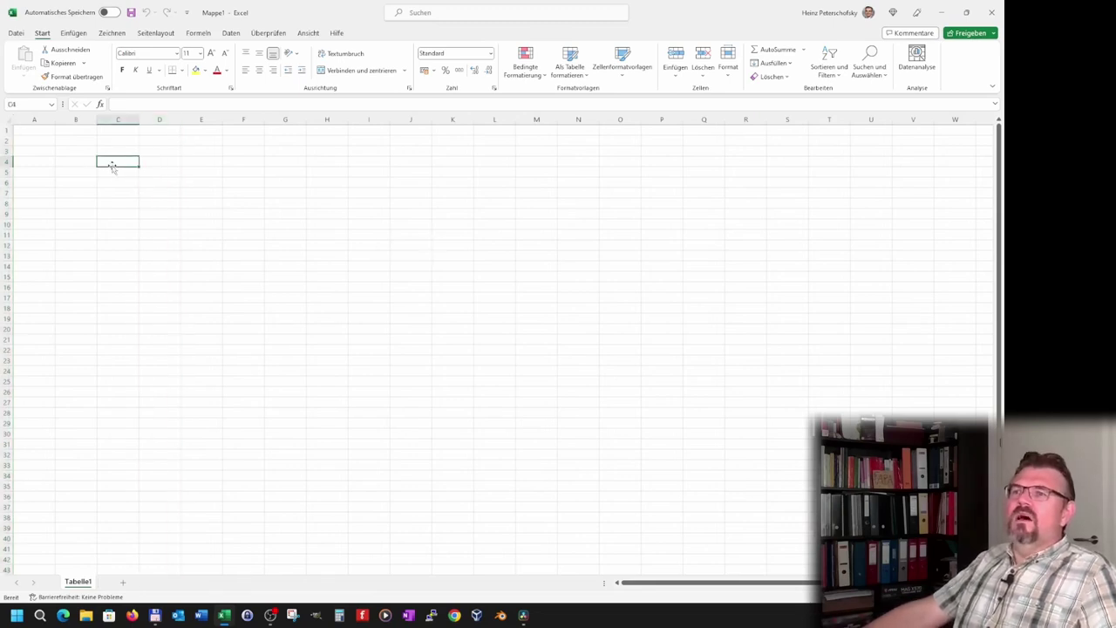
drag(36, 132, 891, 565)
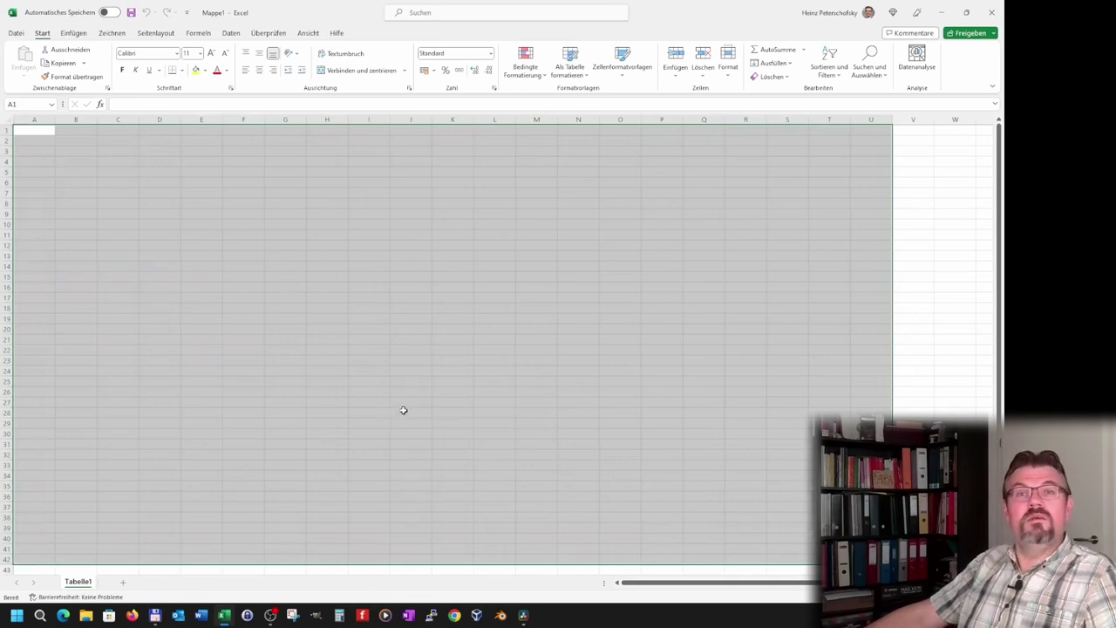
click(124, 252)
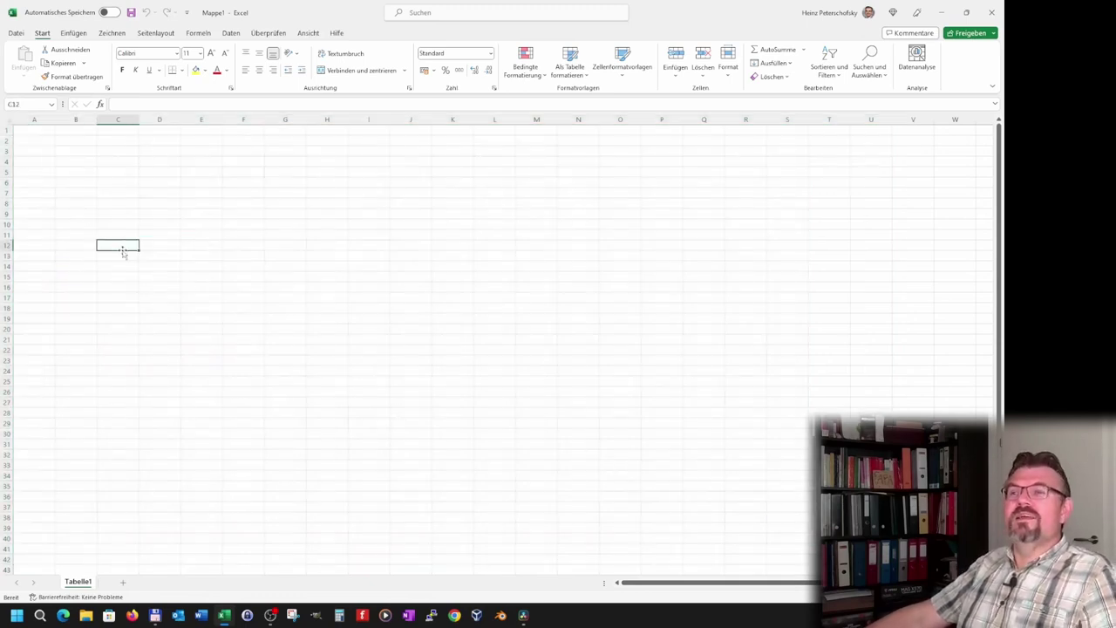
drag(35, 131, 720, 455)
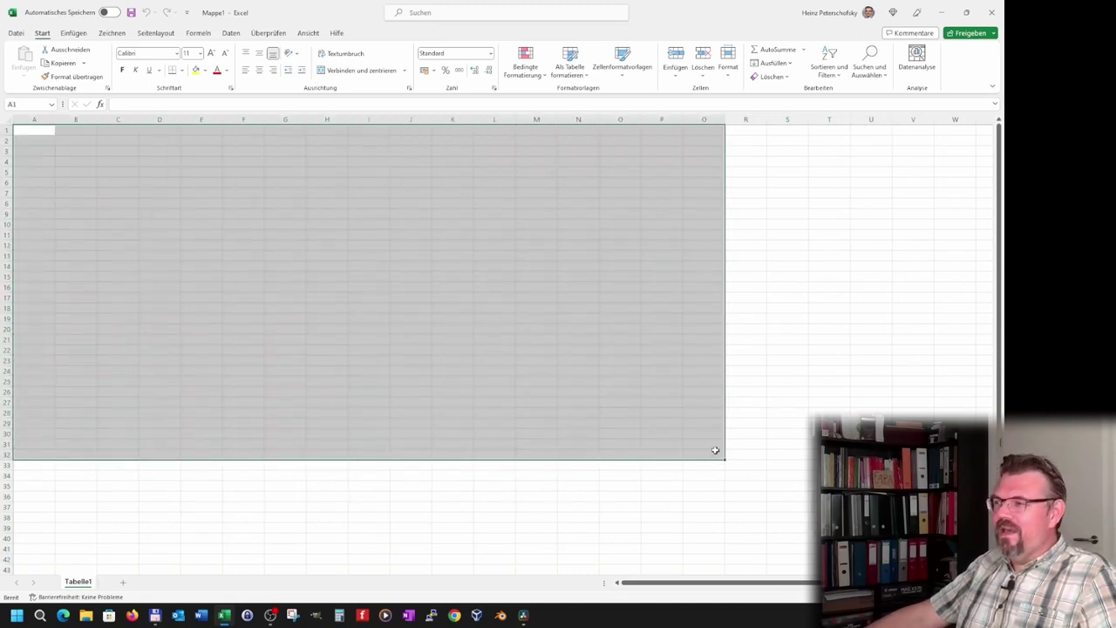
click(662, 517)
- Select whole rows 1 through 7 one after another using the row headers
drag(7, 129, 609, 125)
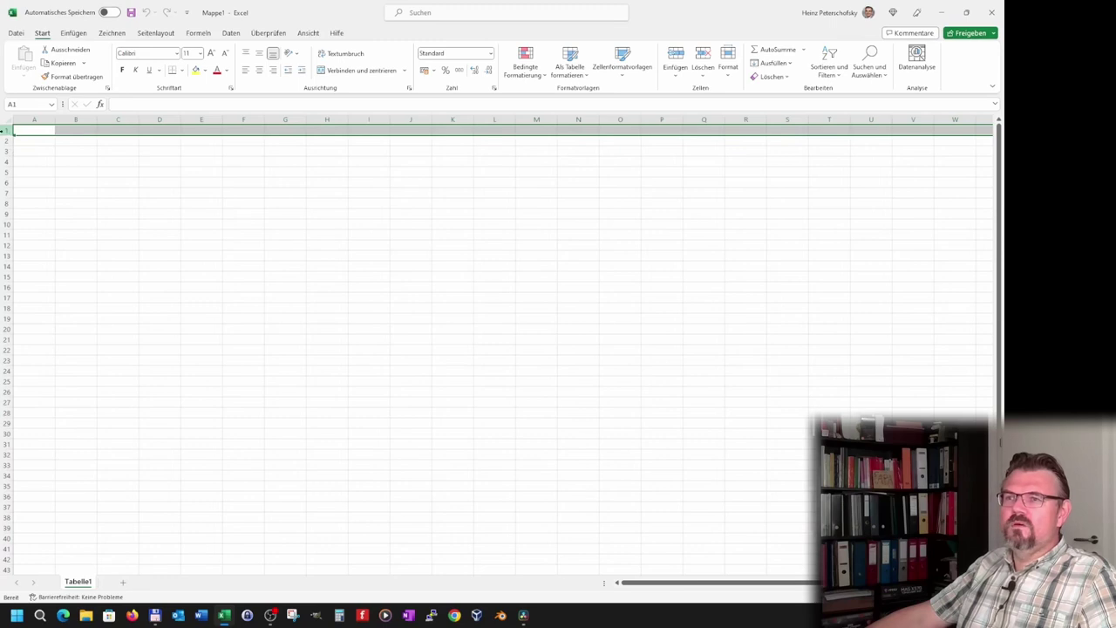
click(10, 140)
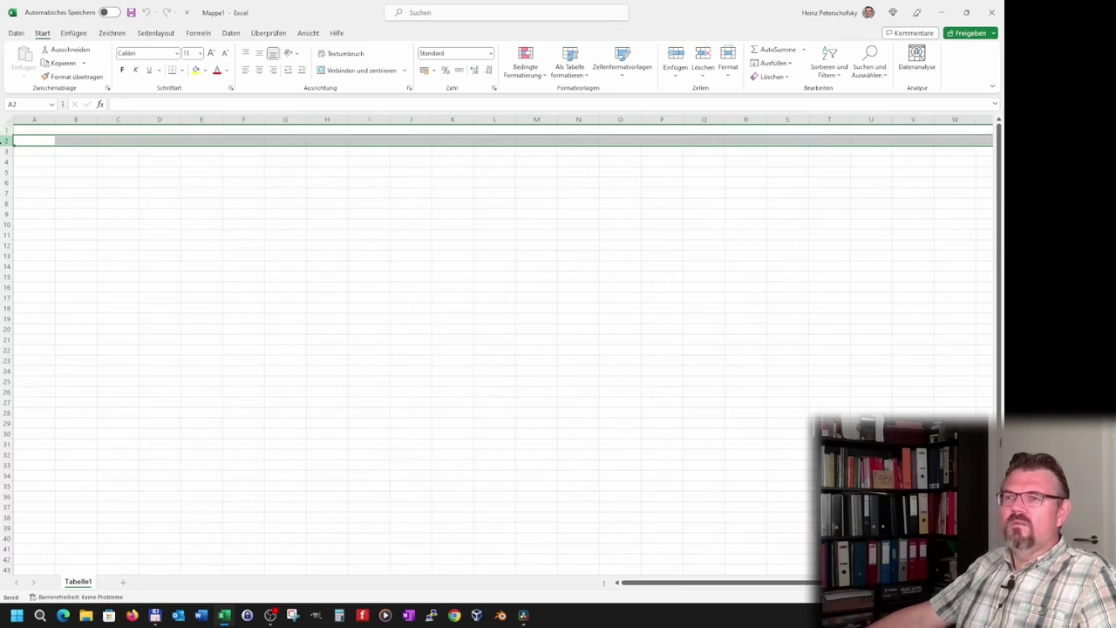
click(7, 151)
click(6, 161)
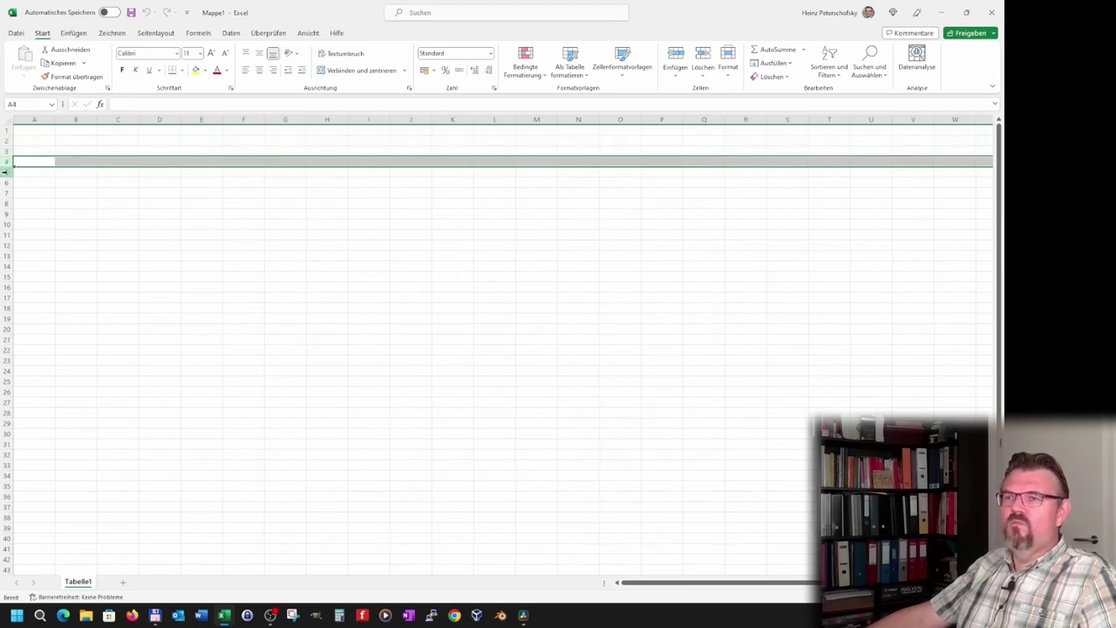
click(5, 172)
click(5, 182)
click(5, 193)
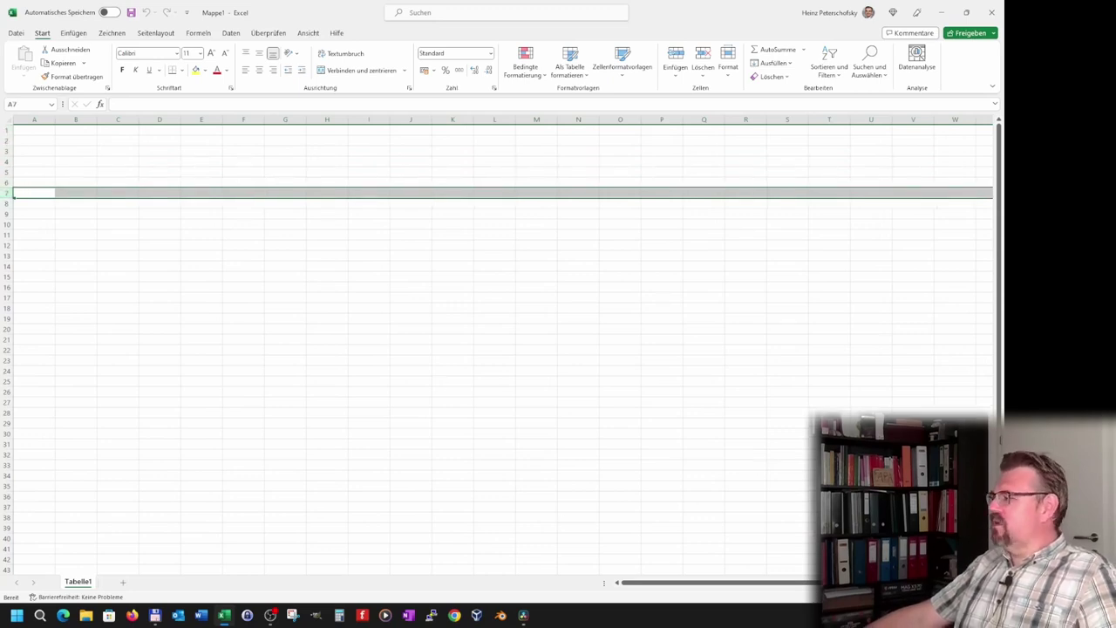
- Zoom the sheet in step by step with the status-bar plus button to 200%
click(976, 598)
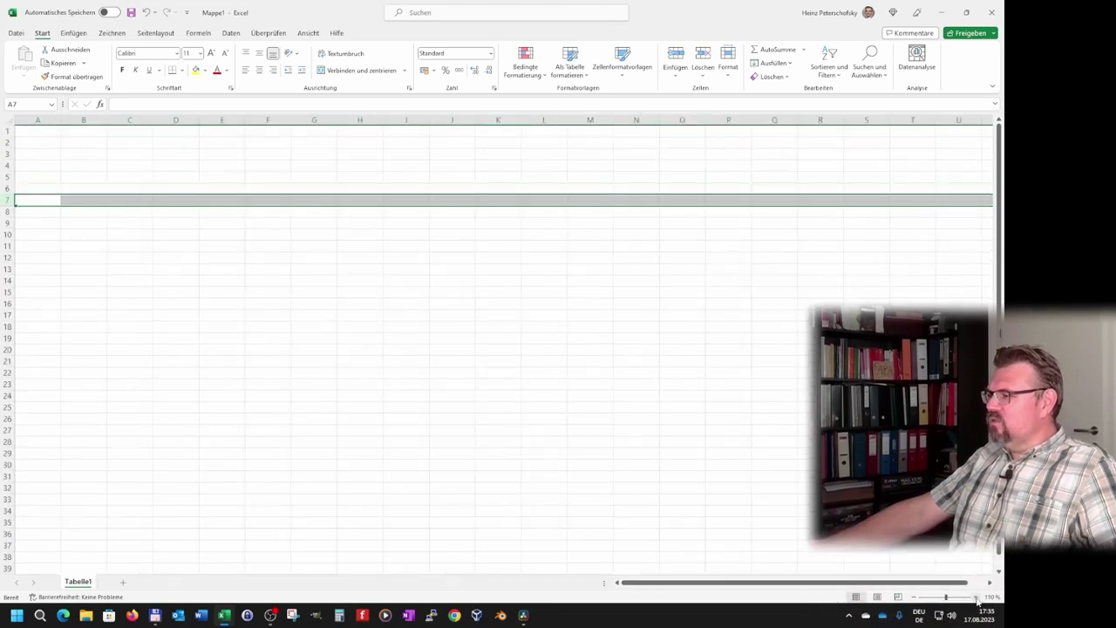
click(975, 598)
click(975, 598)
click(975, 598)
click(976, 599)
click(975, 598)
click(976, 598)
click(975, 598)
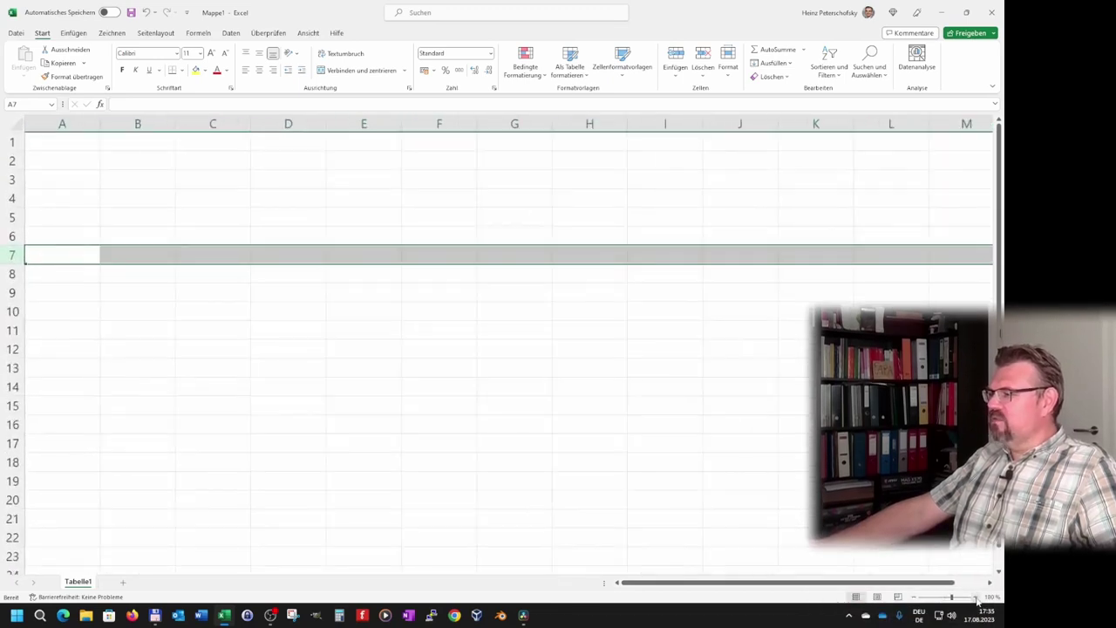
click(976, 599)
click(976, 599)
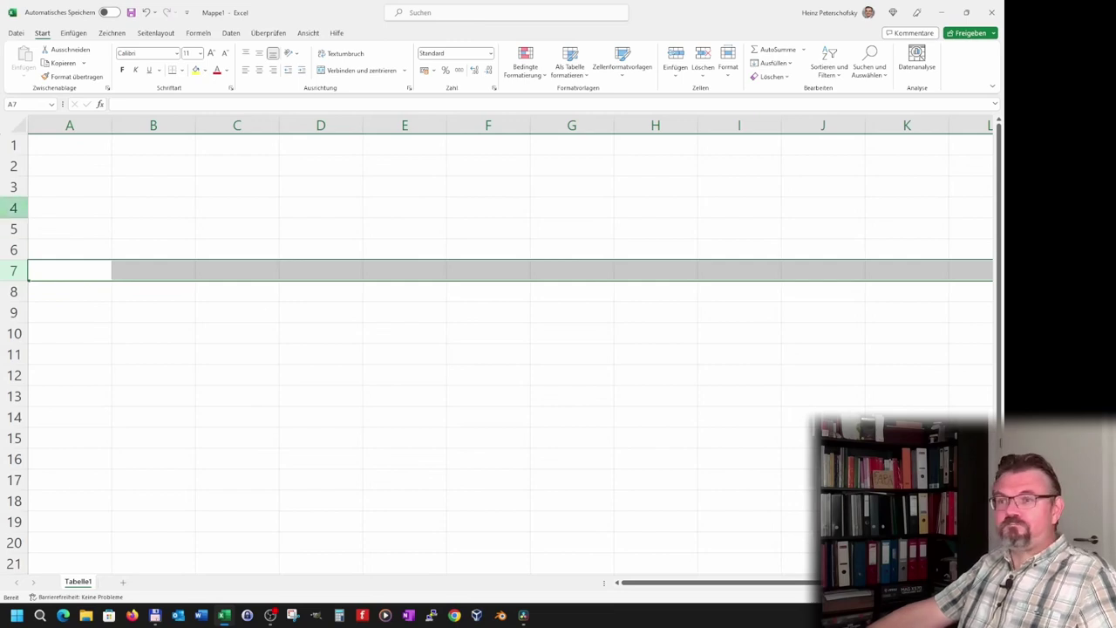
click(7, 145)
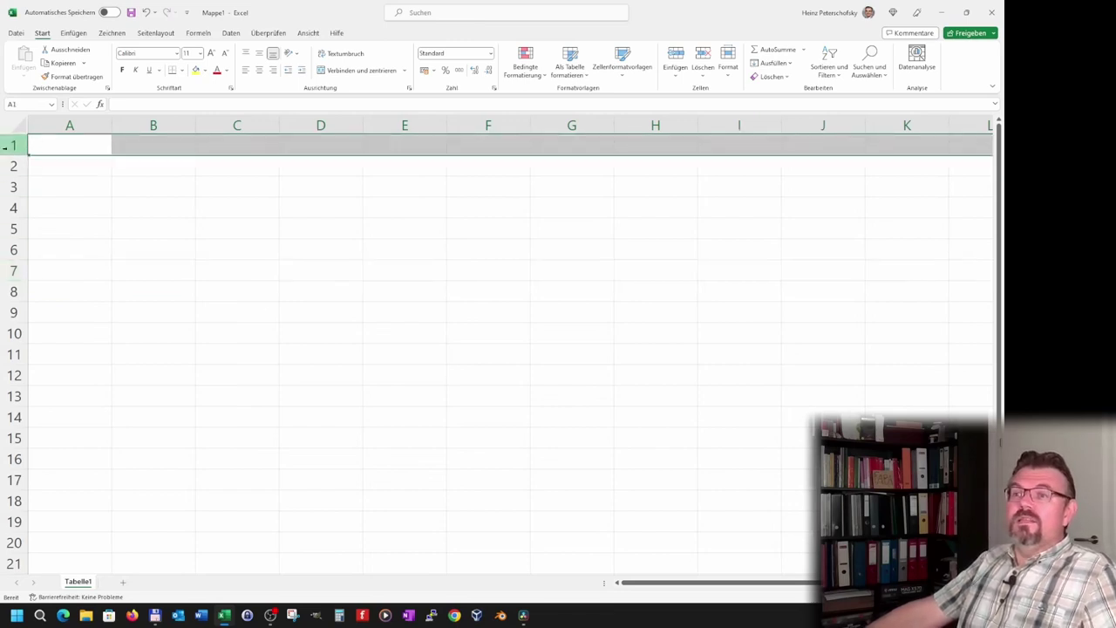
click(10, 165)
click(13, 184)
click(13, 206)
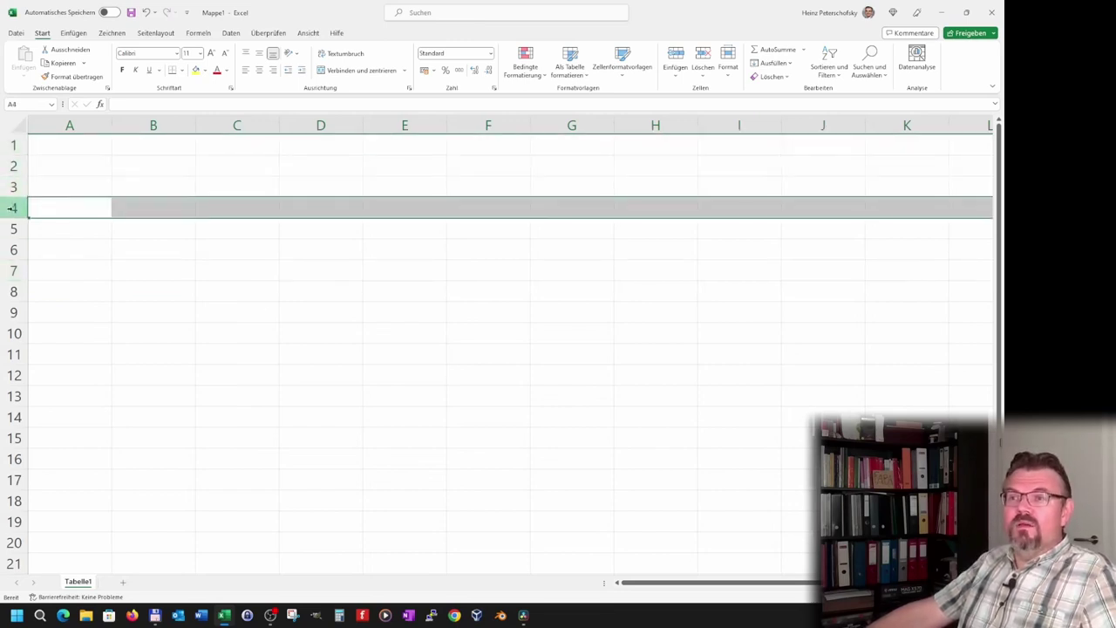
click(13, 227)
click(13, 248)
click(13, 271)
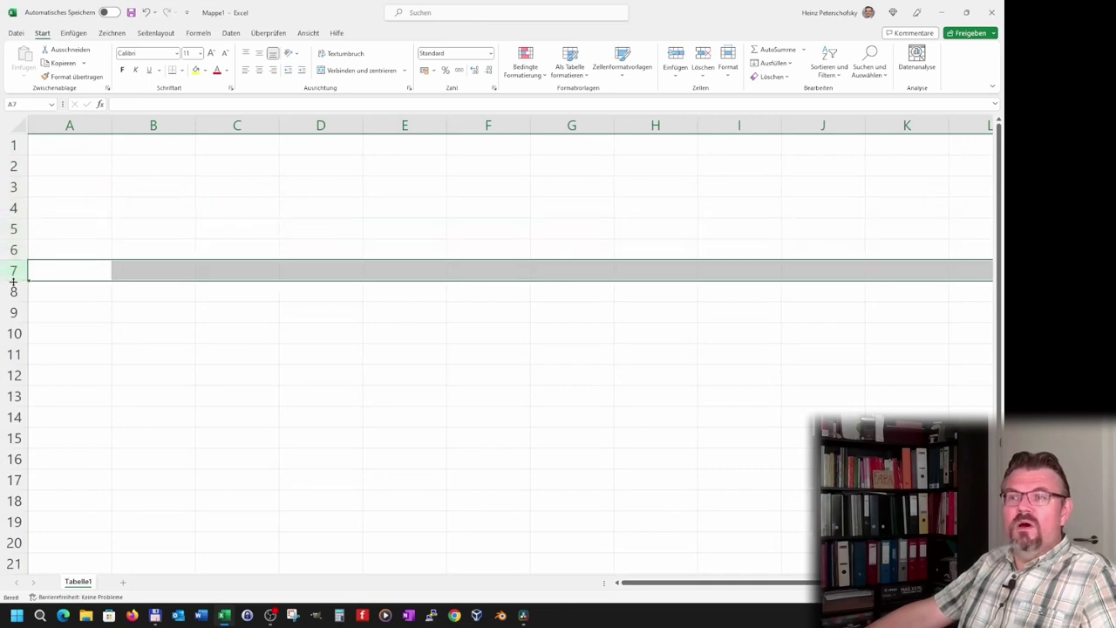
click(13, 292)
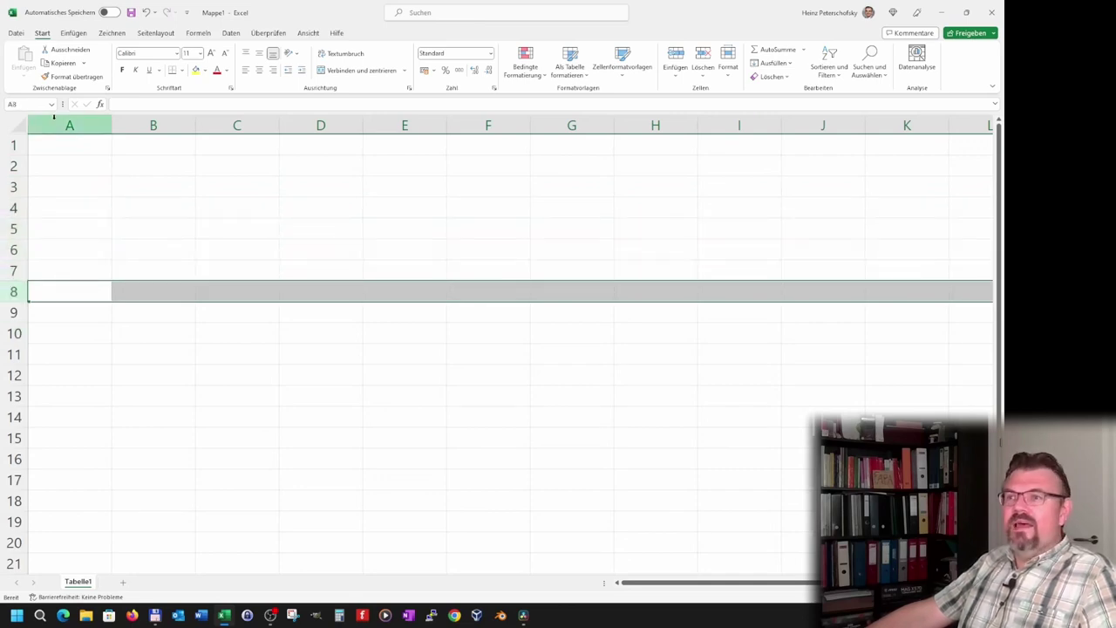
click(58, 124)
click(150, 124)
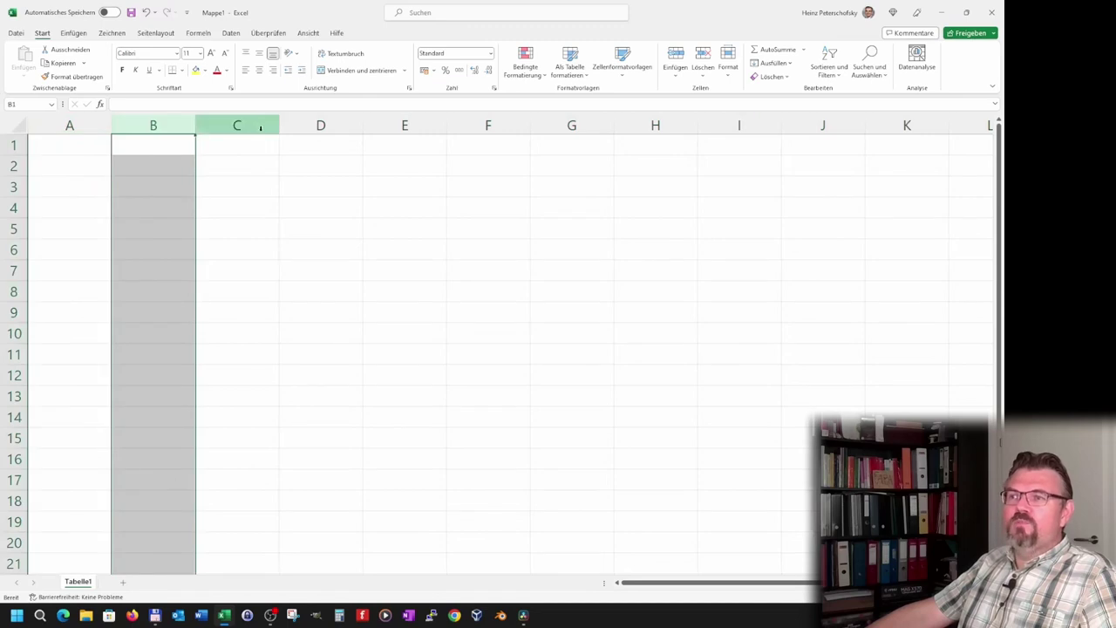
click(258, 125)
click(306, 124)
click(403, 124)
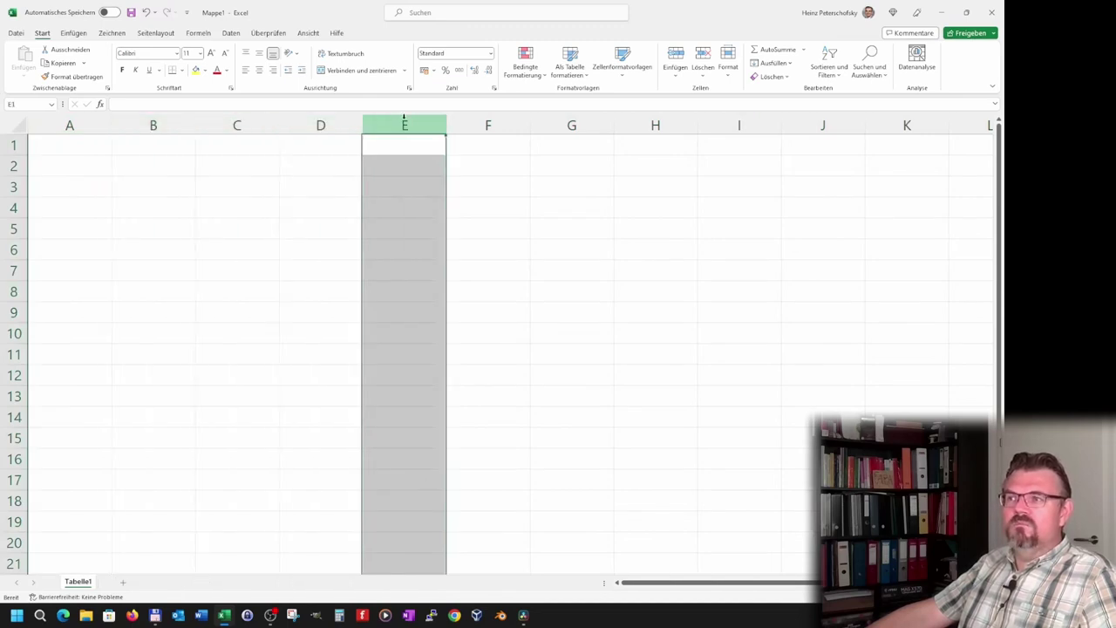
click(476, 125)
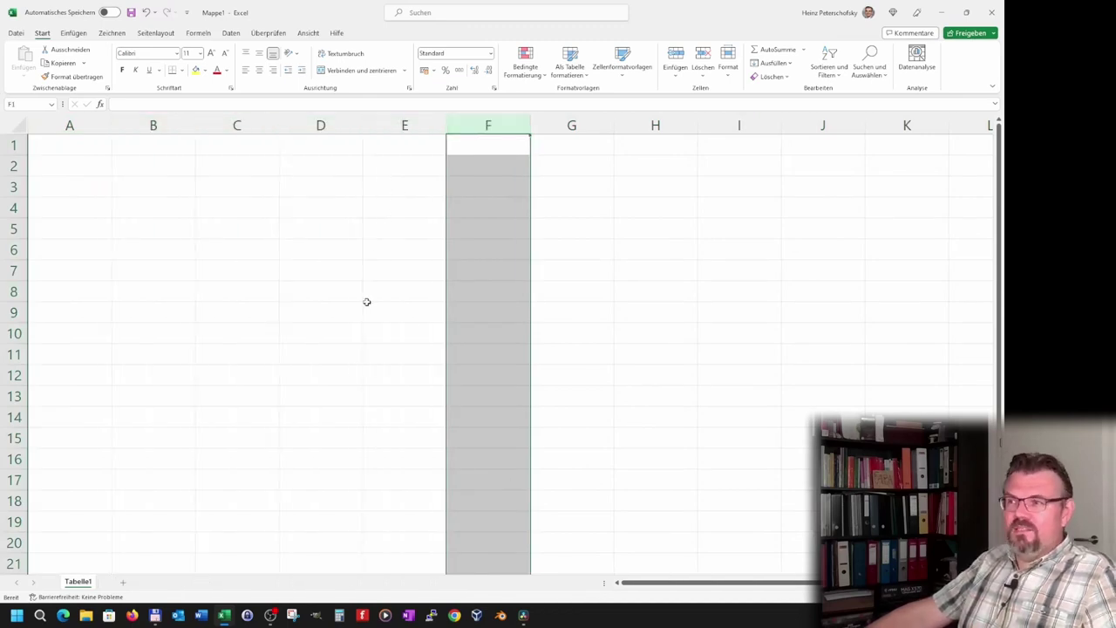
click(385, 231)
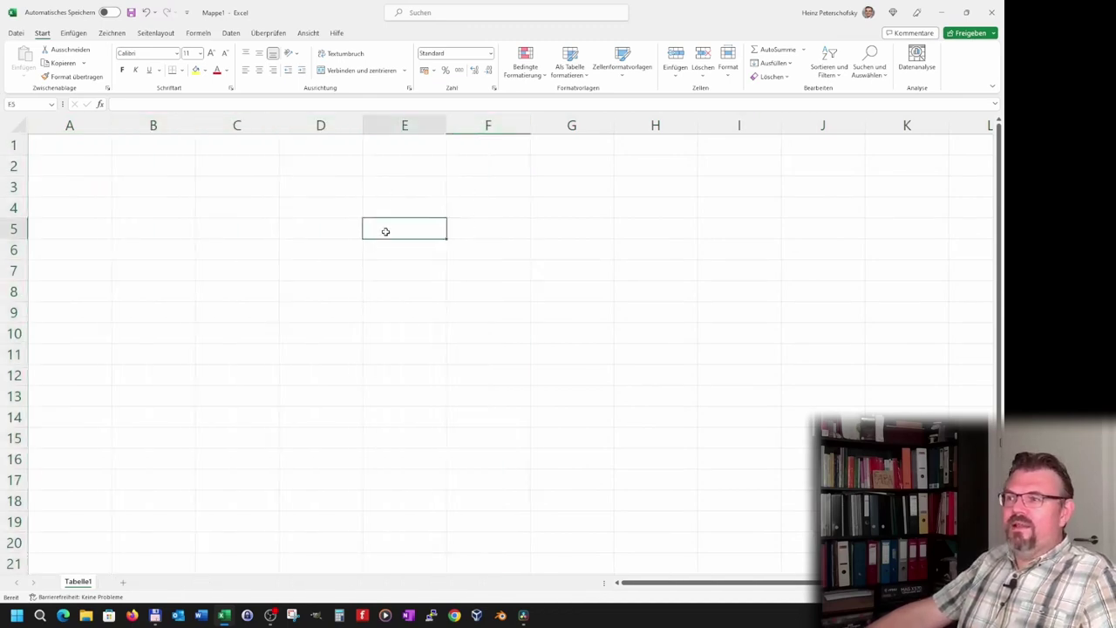
click(232, 230)
click(160, 212)
click(214, 236)
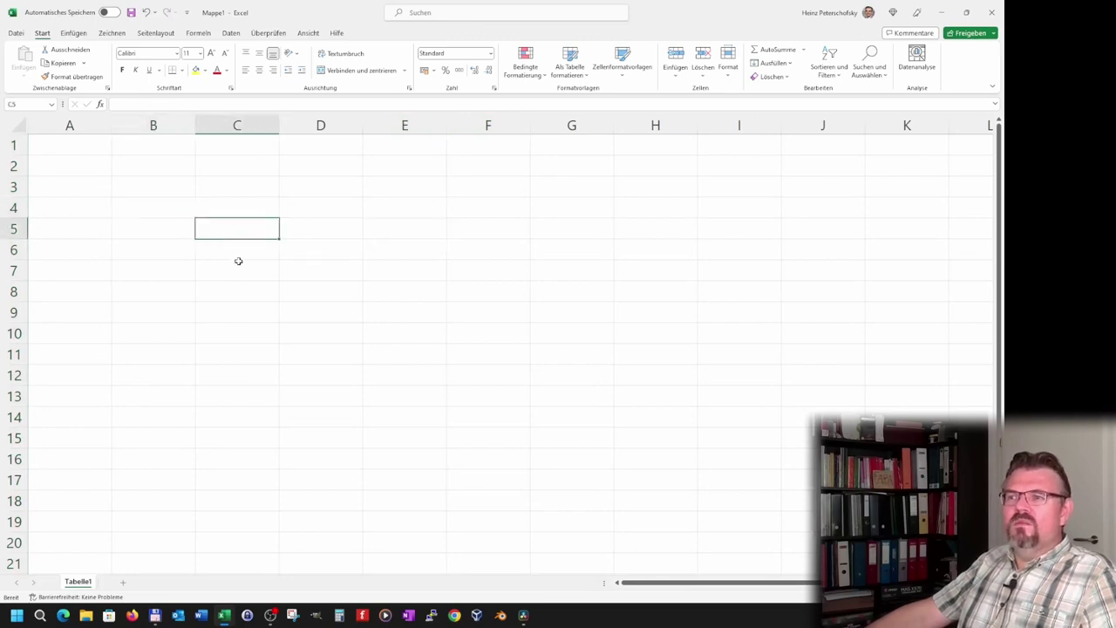
click(237, 266)
click(127, 184)
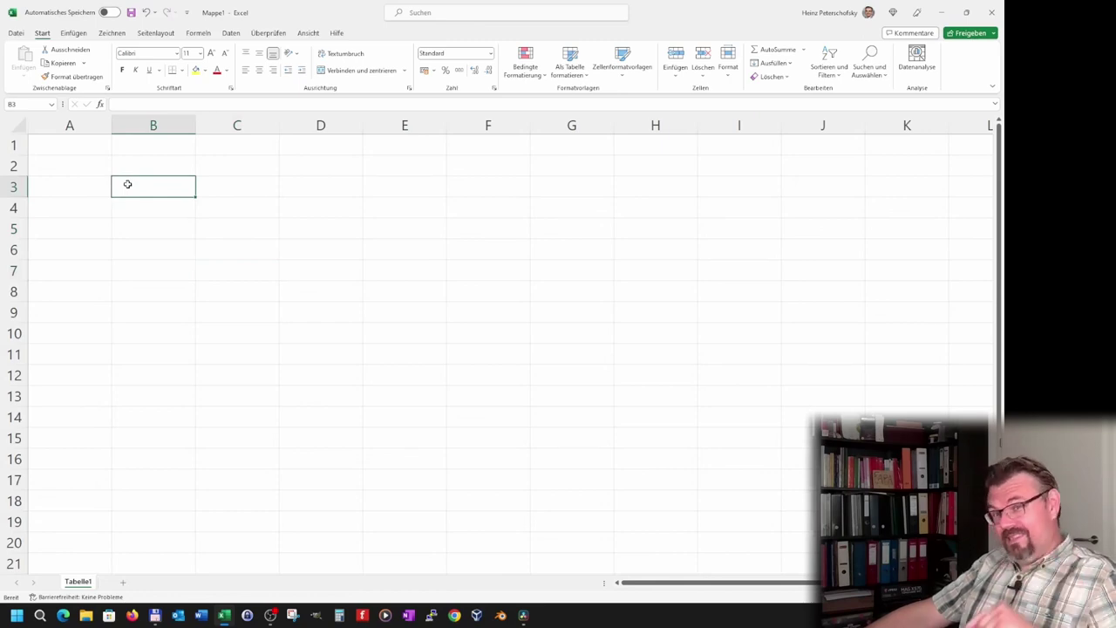
drag(127, 184, 431, 415)
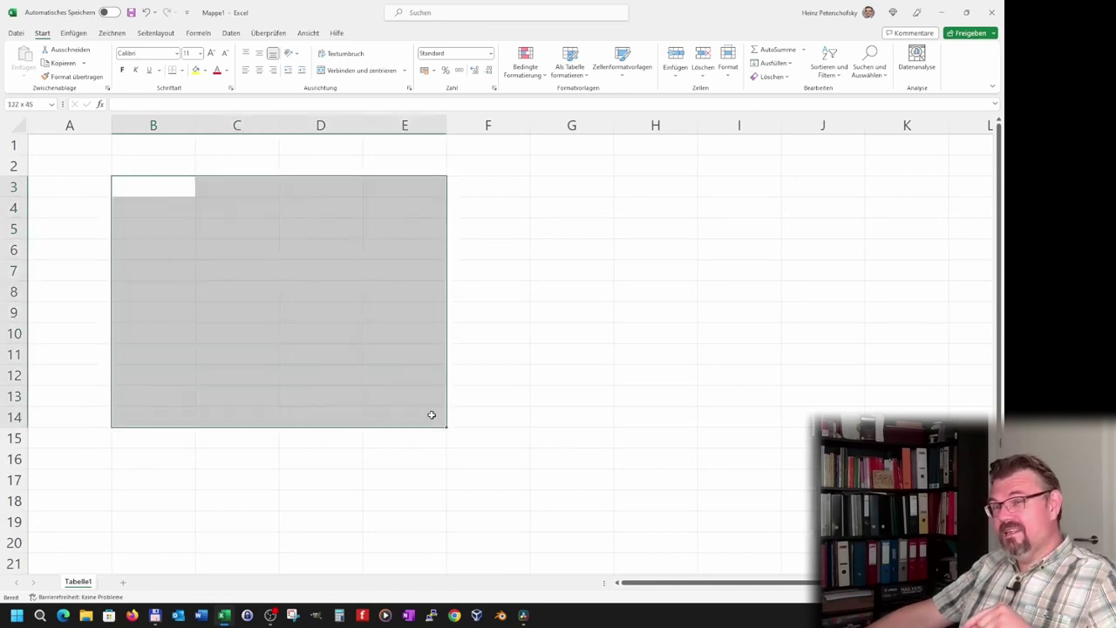
click(633, 432)
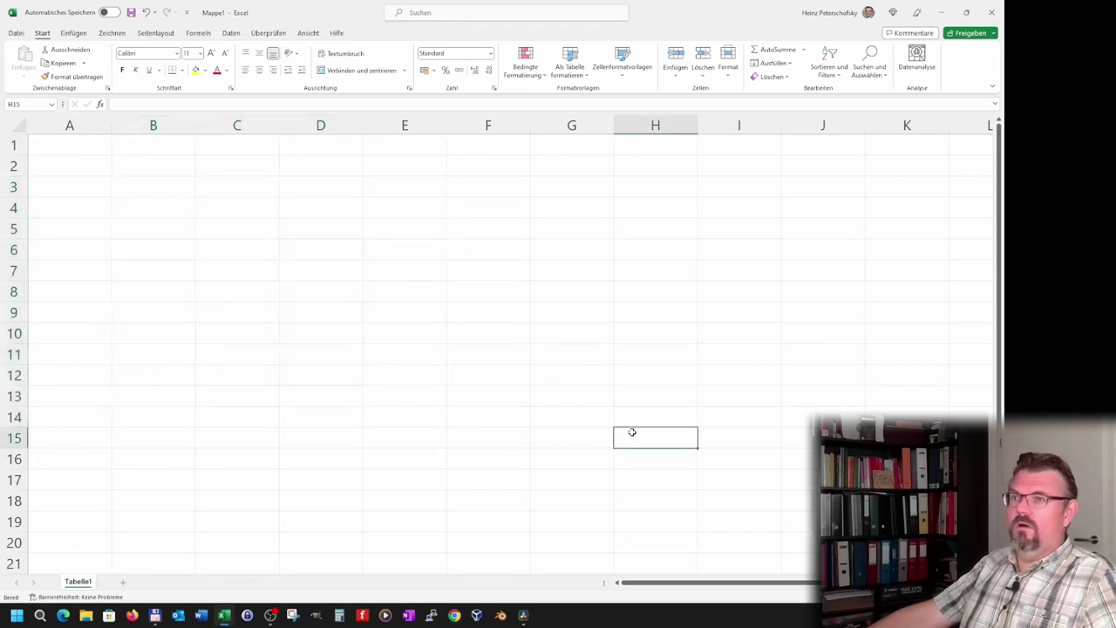
drag(14, 144, 14, 229)
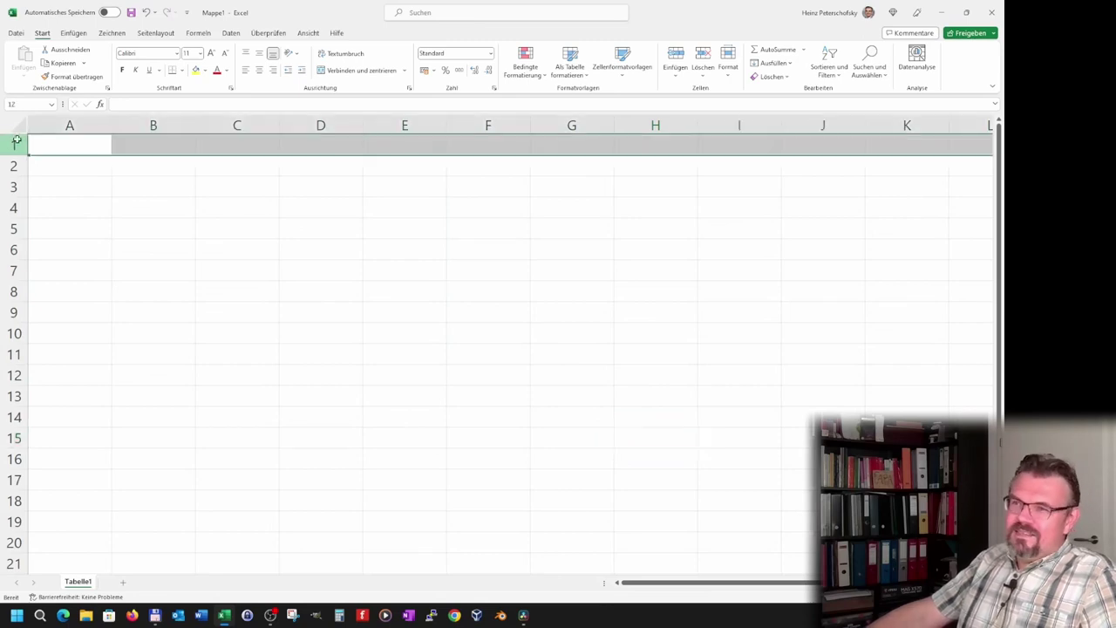
drag(49, 125, 224, 135)
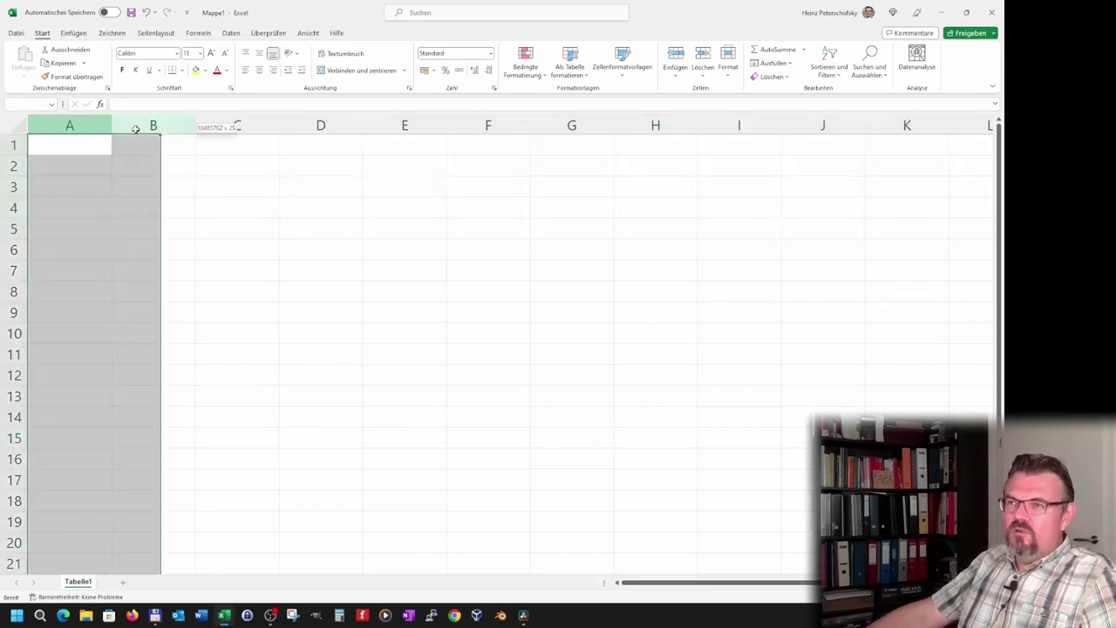
click(80, 141)
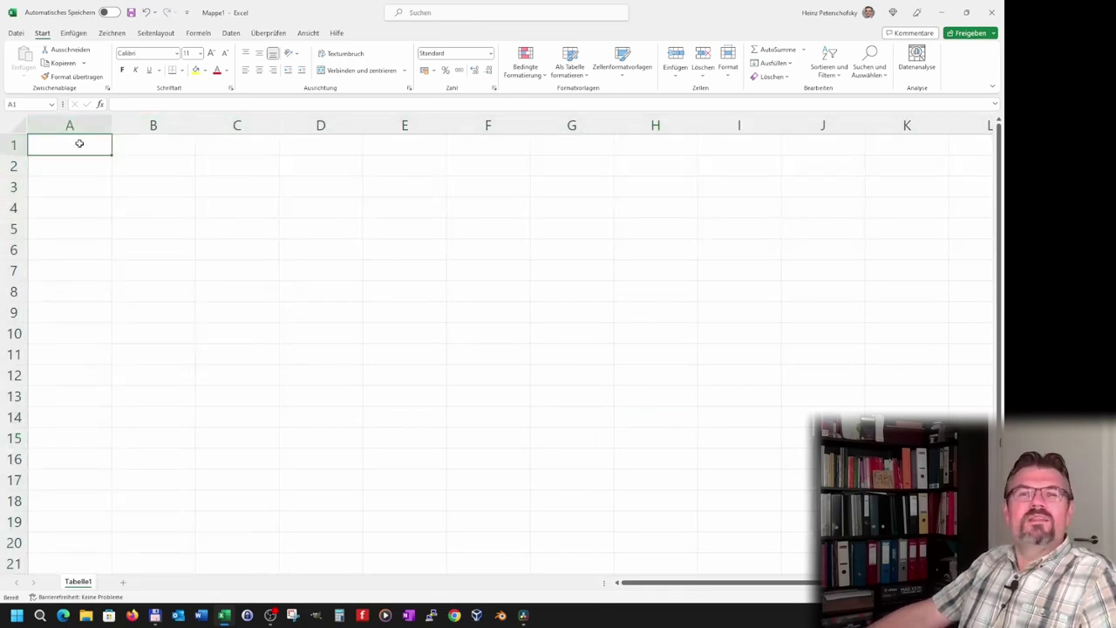
click(217, 210)
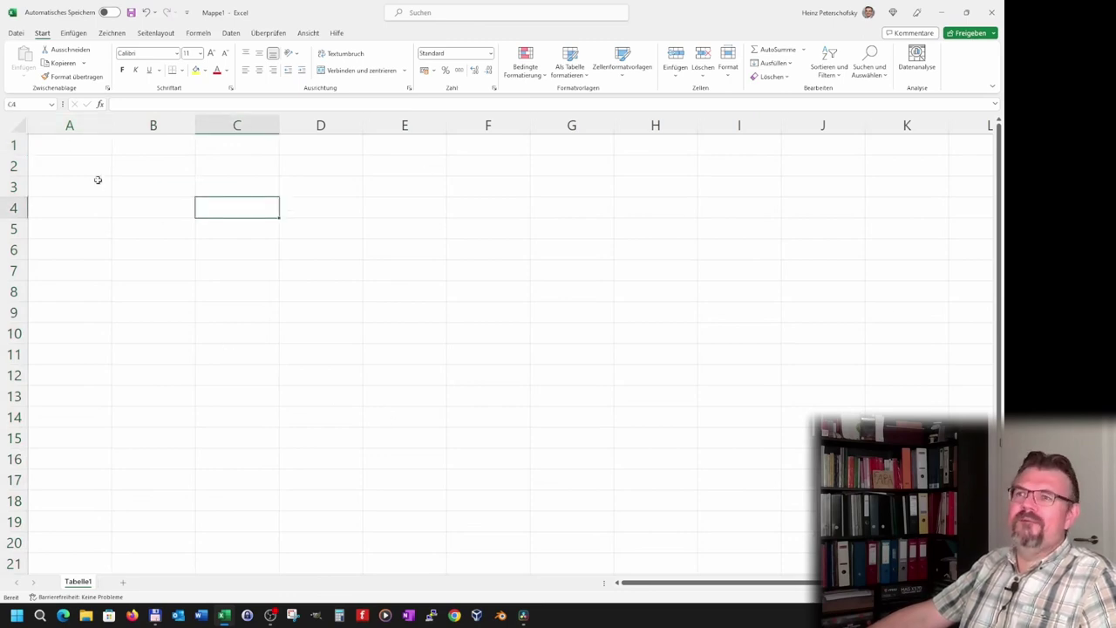
click(16, 149)
scroll(43, 366, down, 1)
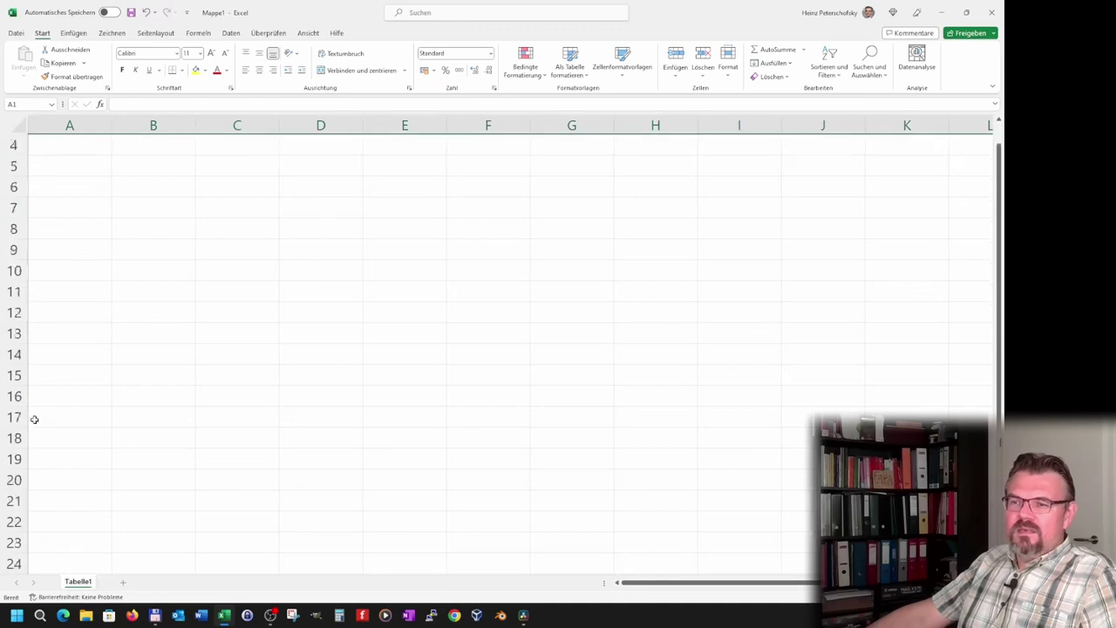
scroll(32, 418, down, 7)
scroll(31, 419, down, 7)
scroll(32, 421, down, 7)
scroll(32, 421, down, 7)
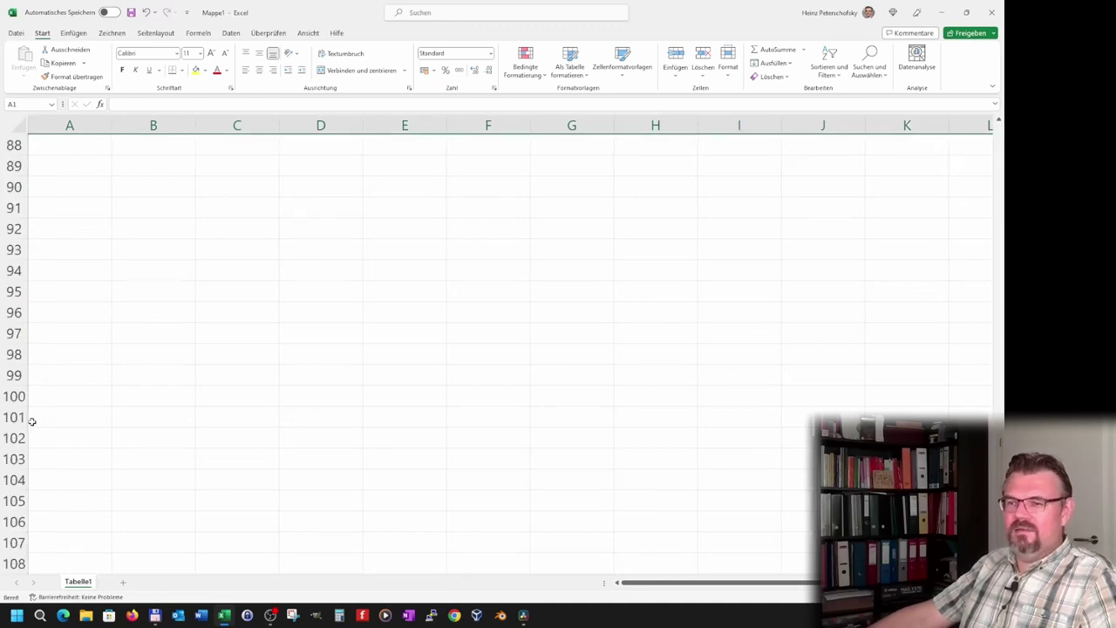
scroll(31, 421, down, 9)
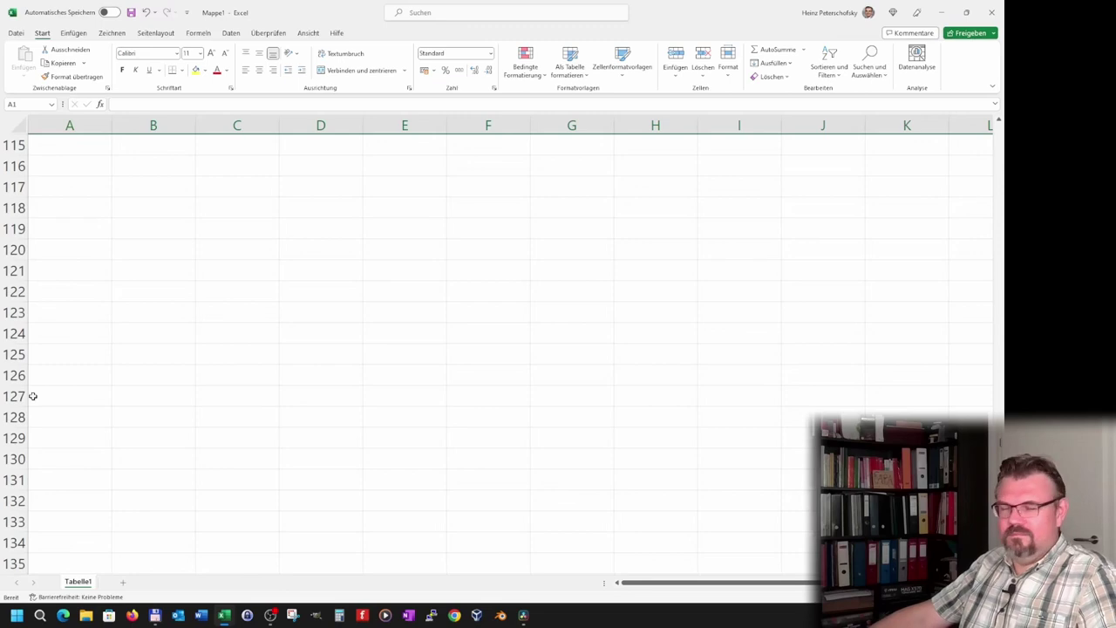
click(61, 126)
drag(63, 132, 276, 127)
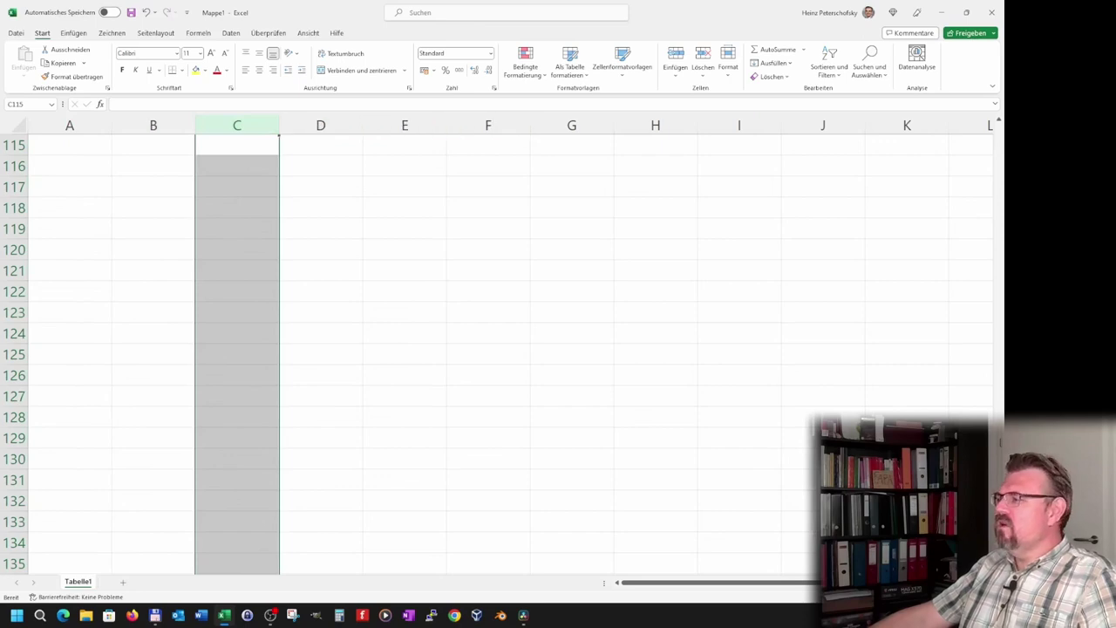
scroll(511, 349, right, 2)
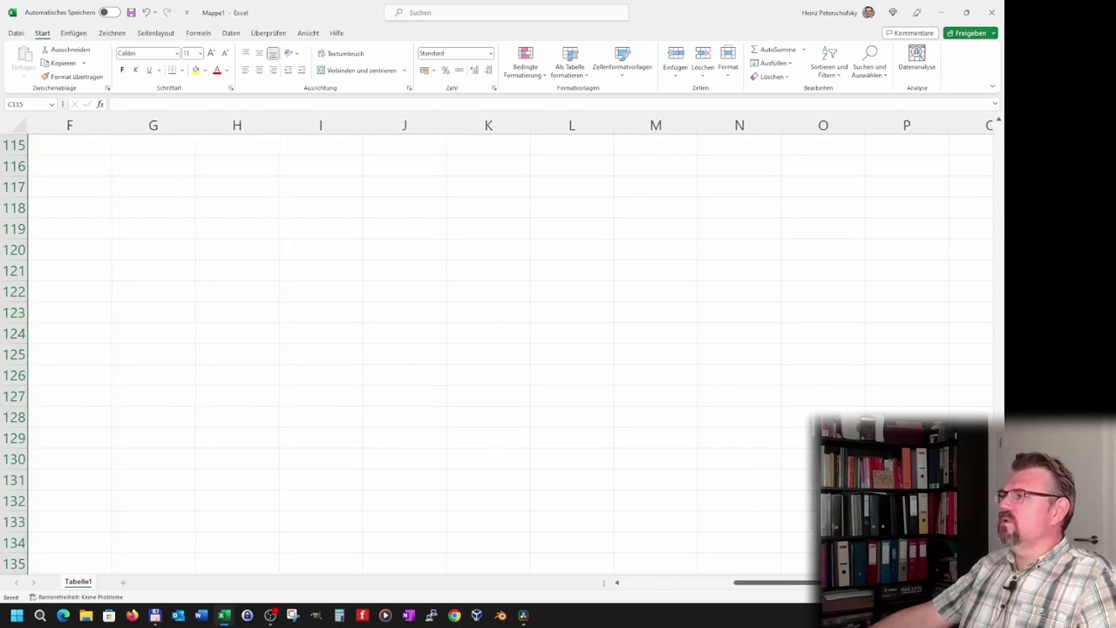
scroll(510, 348, right, 3)
scroll(510, 349, right, 1)
scroll(510, 349, right, 2)
scroll(510, 349, right, 2)
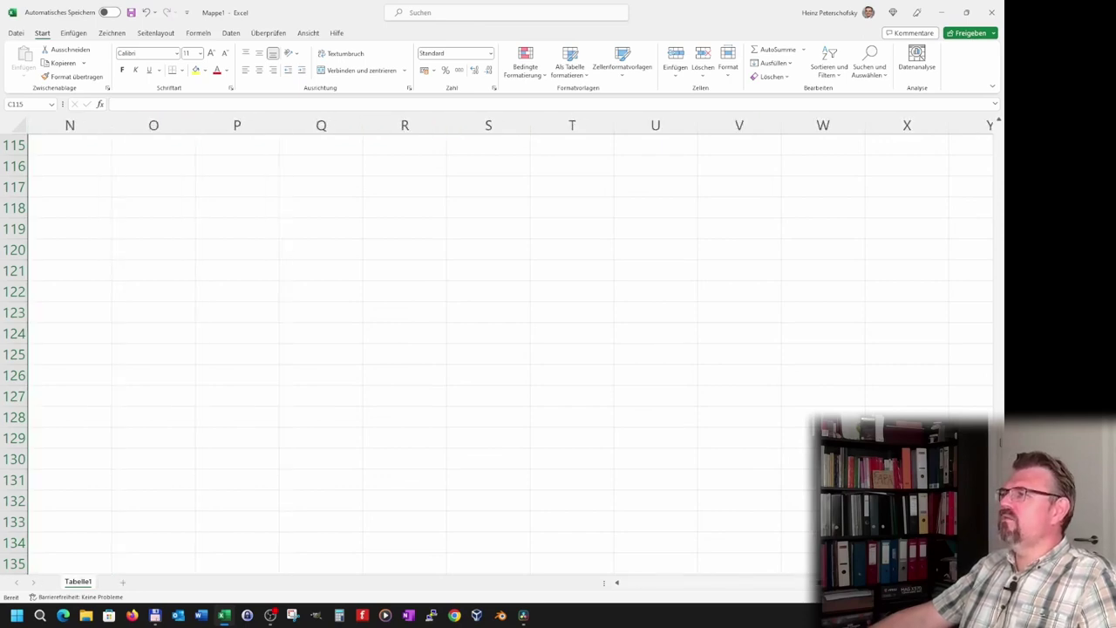
scroll(510, 349, right, 1)
scroll(510, 349, right, 2)
scroll(510, 348, right, 2)
scroll(515, 276, right, 2)
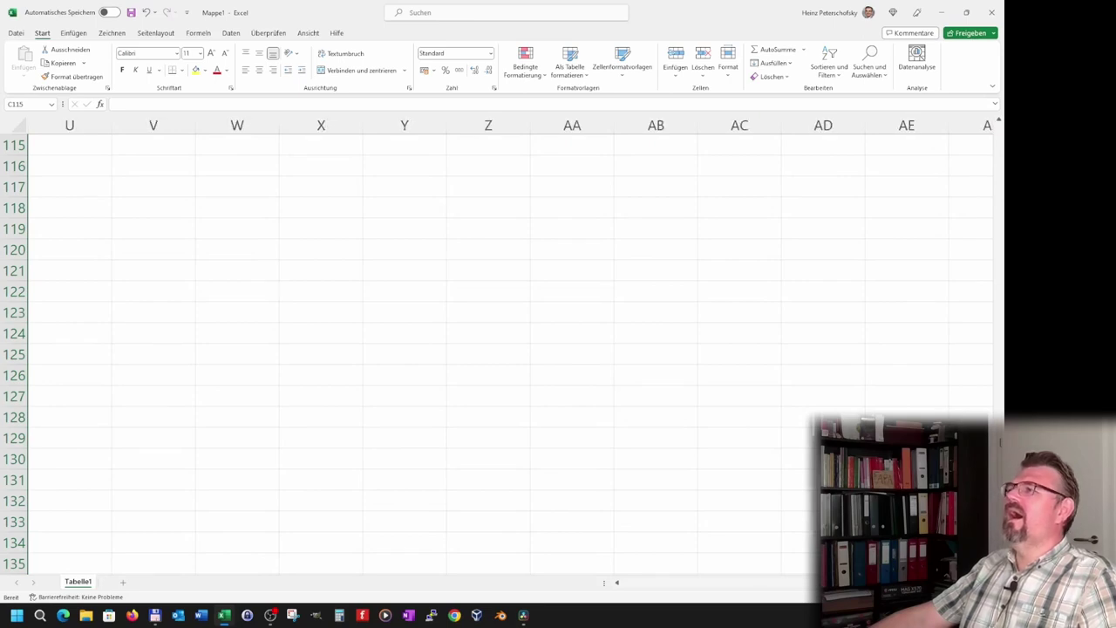
scroll(516, 276, right, 1)
click(488, 144)
key(ctrl+shift+Down)
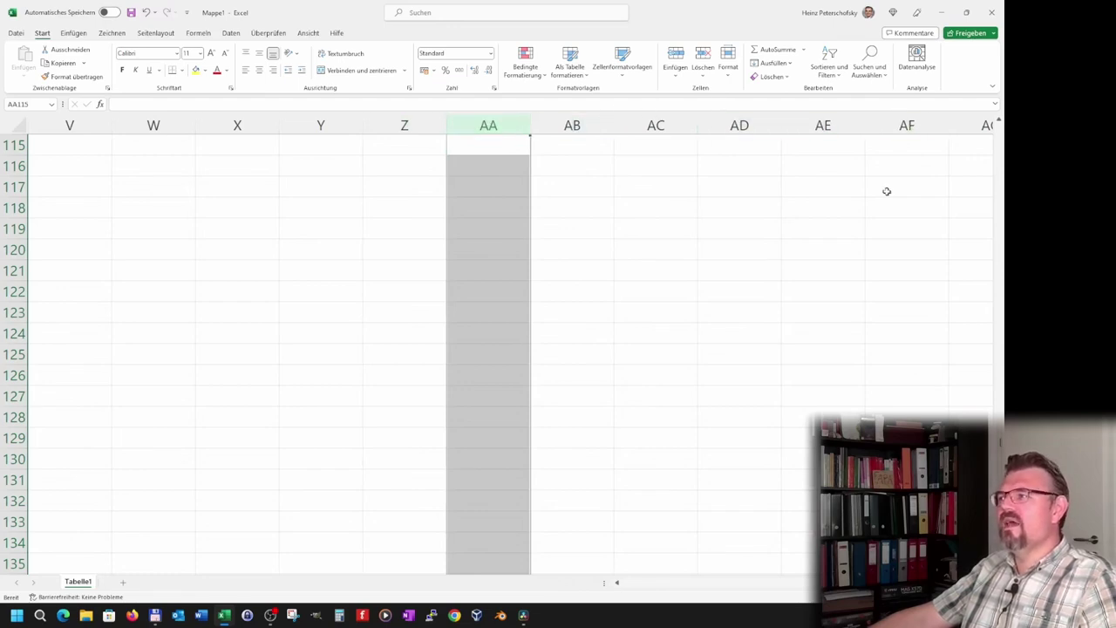
scroll(510, 354, right, 2)
scroll(510, 353, right, 3)
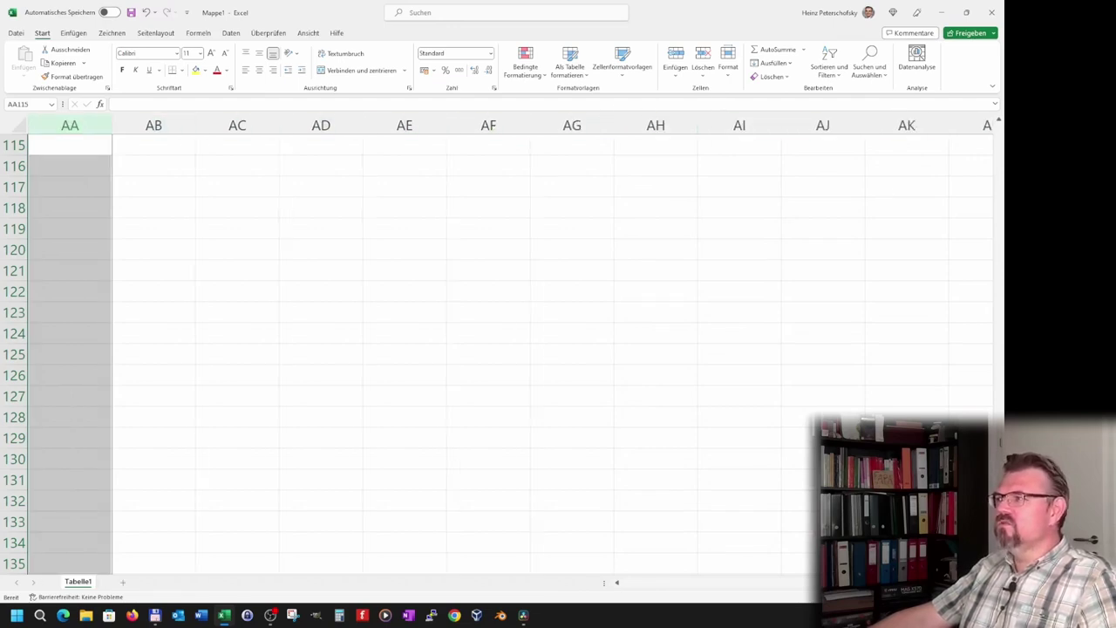
scroll(510, 353, right, 1)
scroll(510, 354, right, 8)
scroll(510, 353, right, 8)
scroll(510, 353, right, 5)
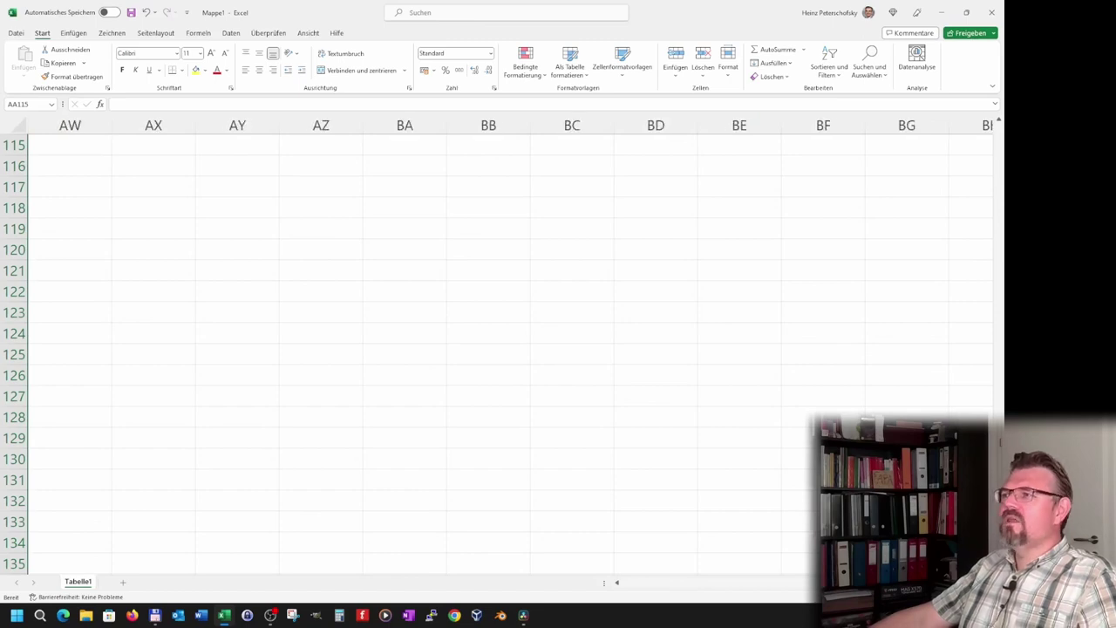
click(405, 125)
mouse_move(404, 125)
mouse_down()
mouse_move(562, 125)
mouse_move(638, 153)
mouse_up()
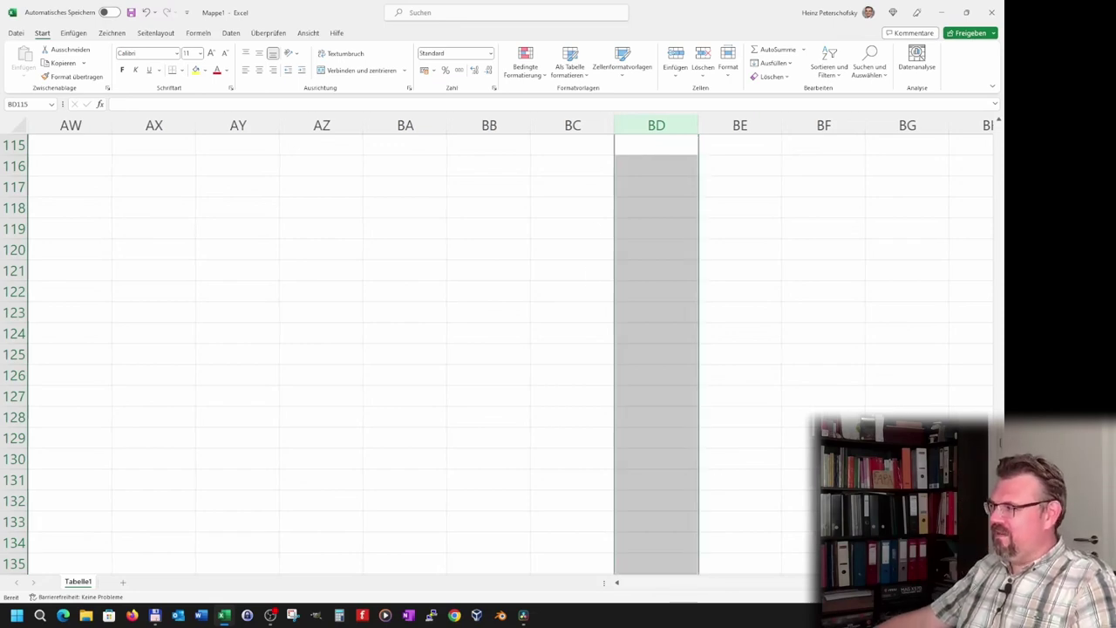
scroll(801, 591, left, 5)
scroll(800, 592, left, 5)
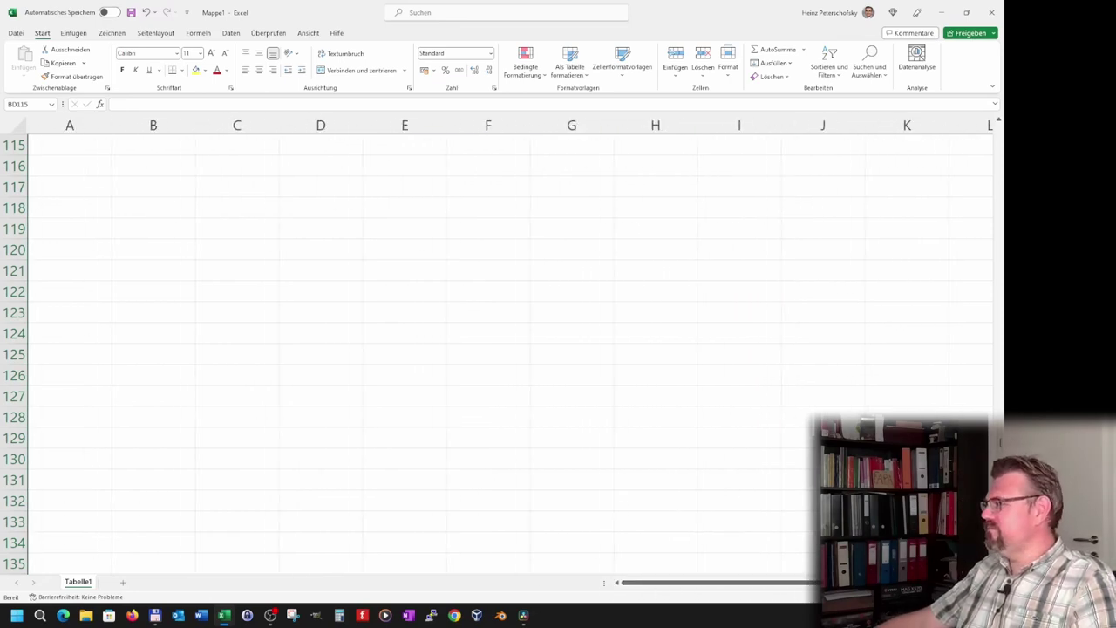
scroll(510, 349, up, 19)
scroll(510, 349, up, 19)
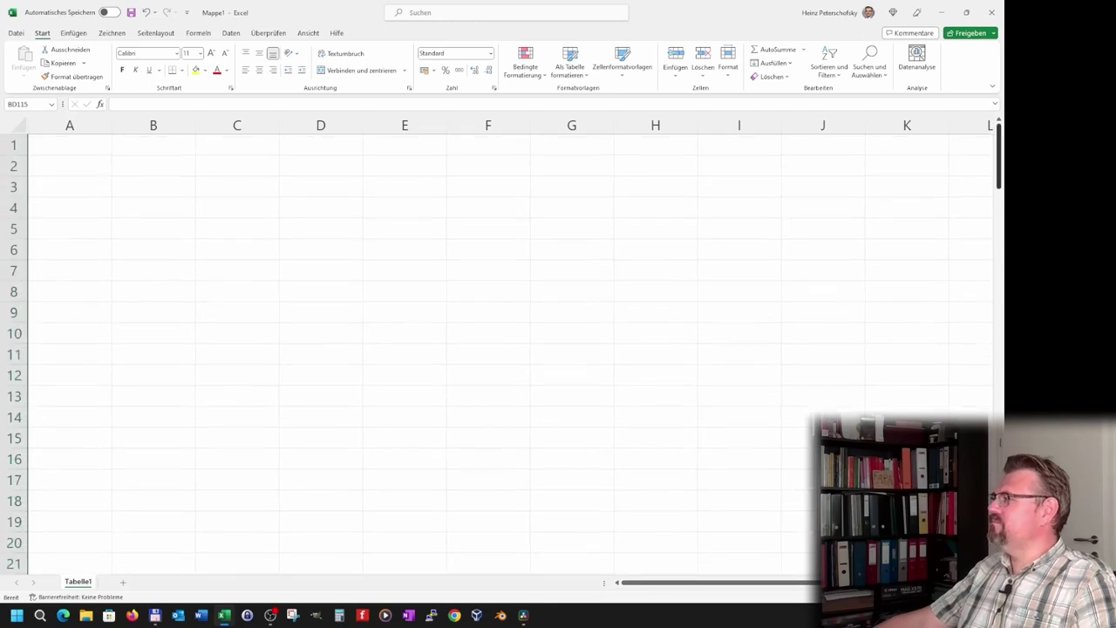
click(70, 162)
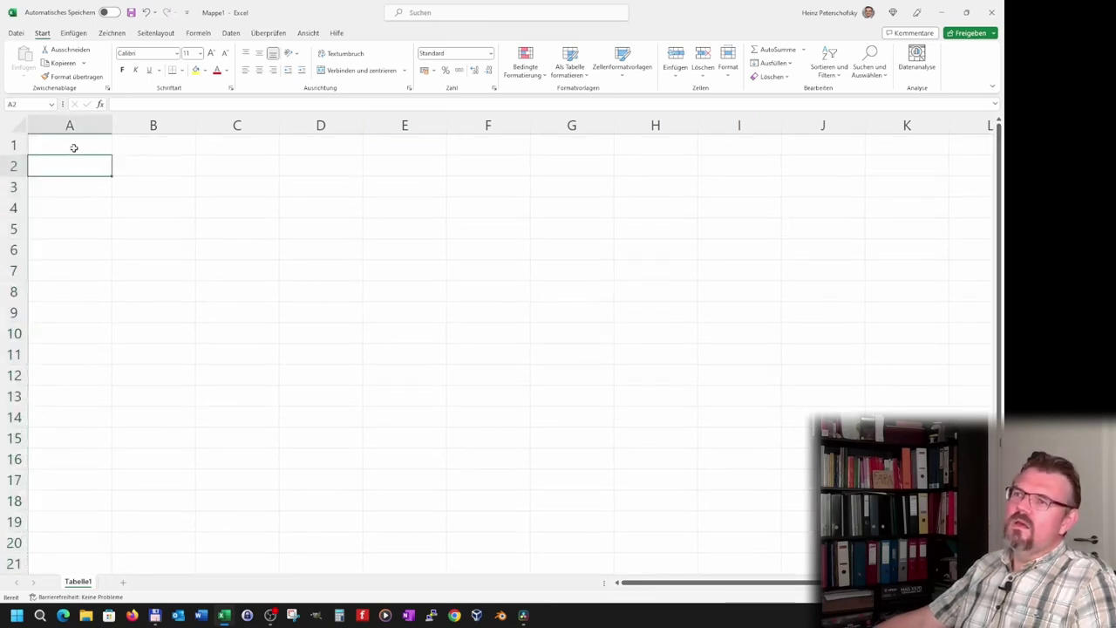
click(72, 145)
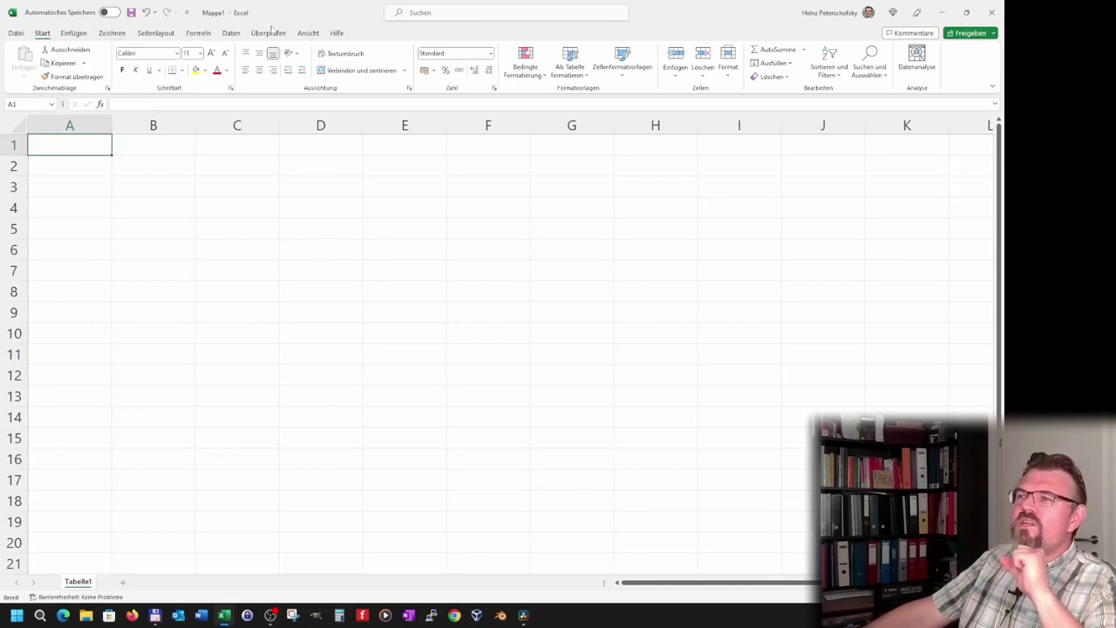
click(73, 33)
click(111, 33)
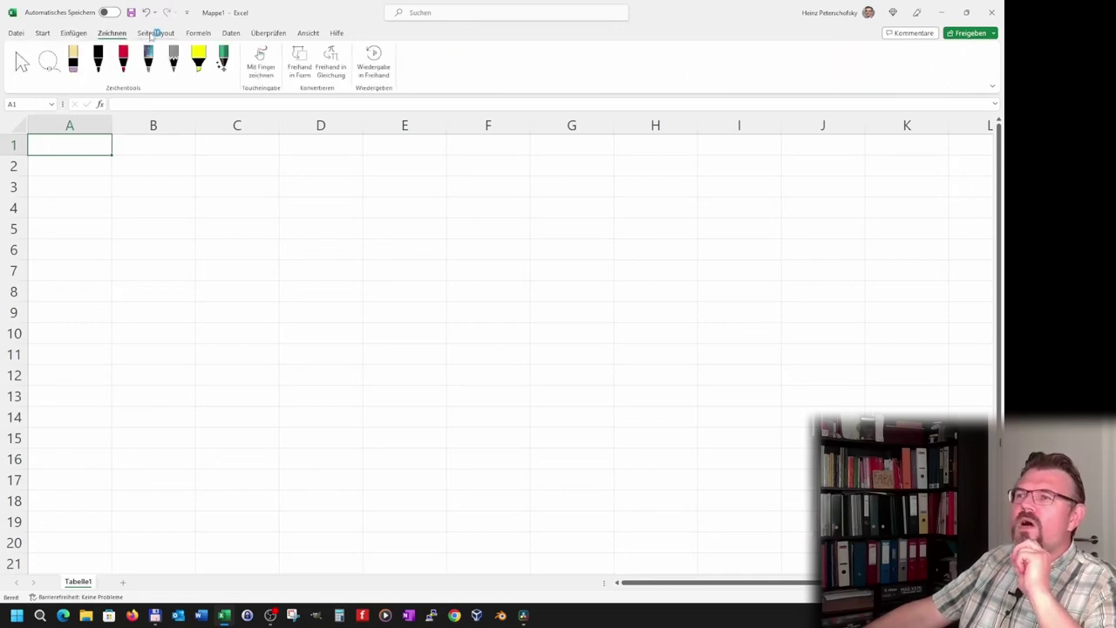
click(156, 34)
click(198, 33)
click(231, 33)
click(268, 33)
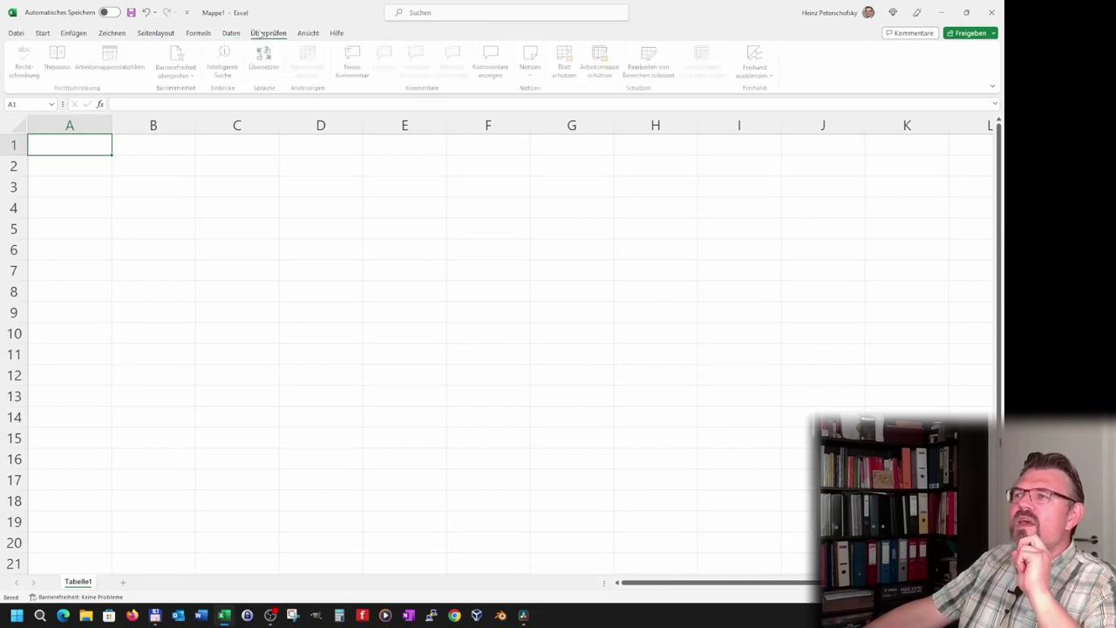
click(308, 33)
click(336, 33)
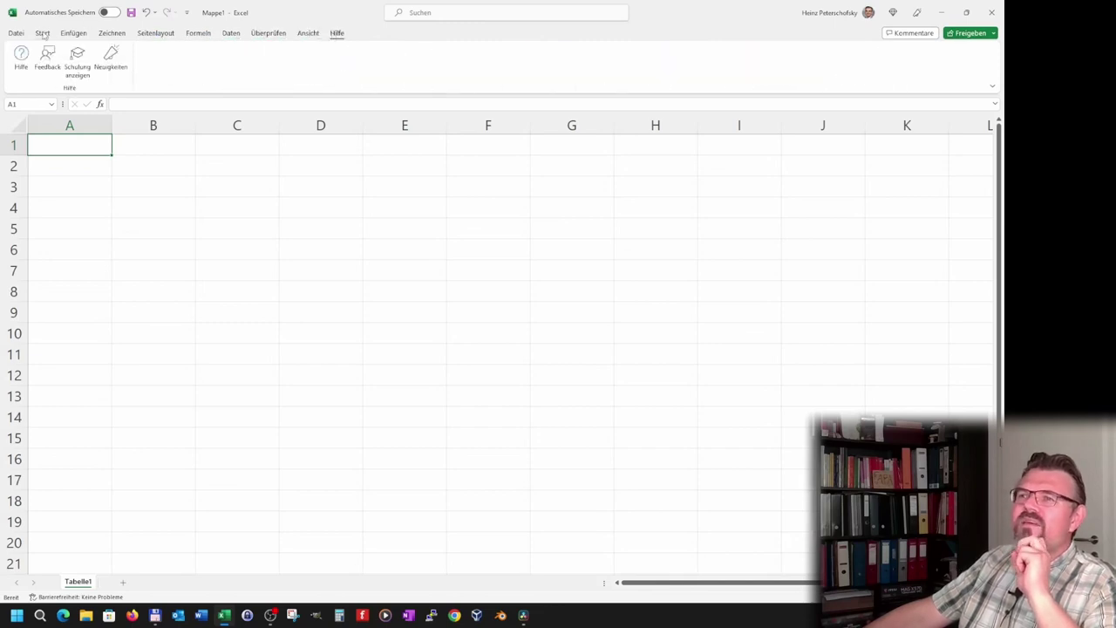
click(42, 33)
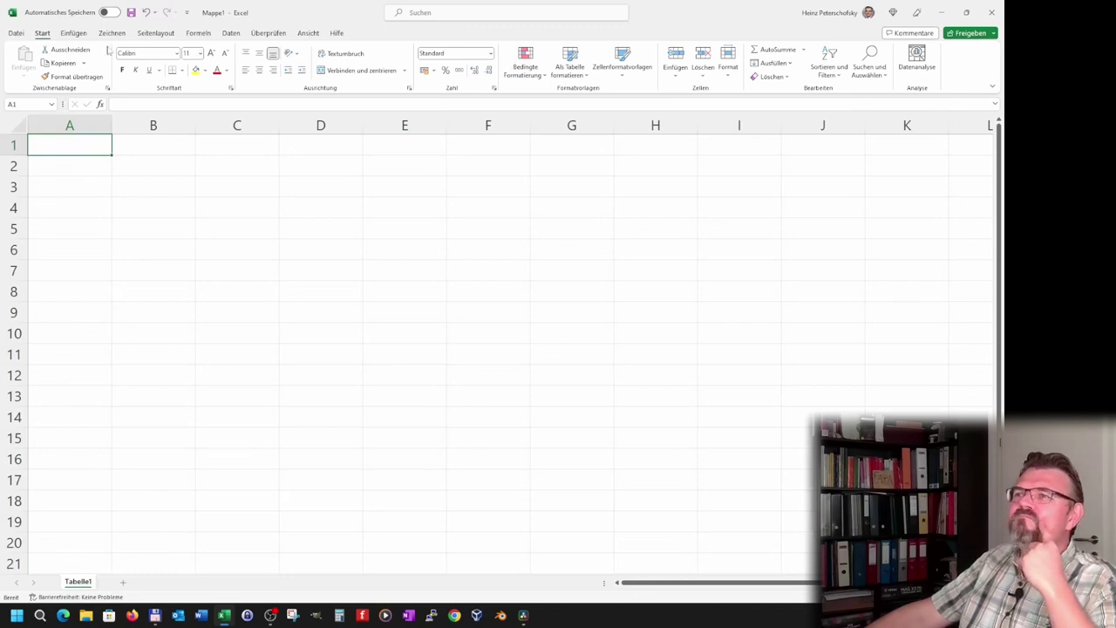
click(82, 35)
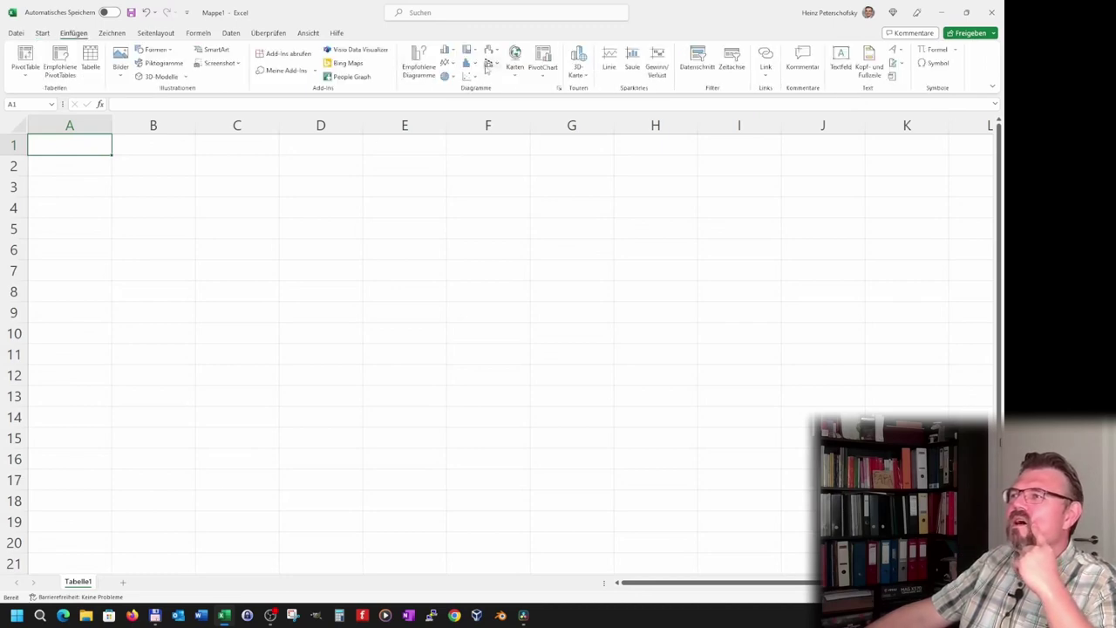
click(42, 33)
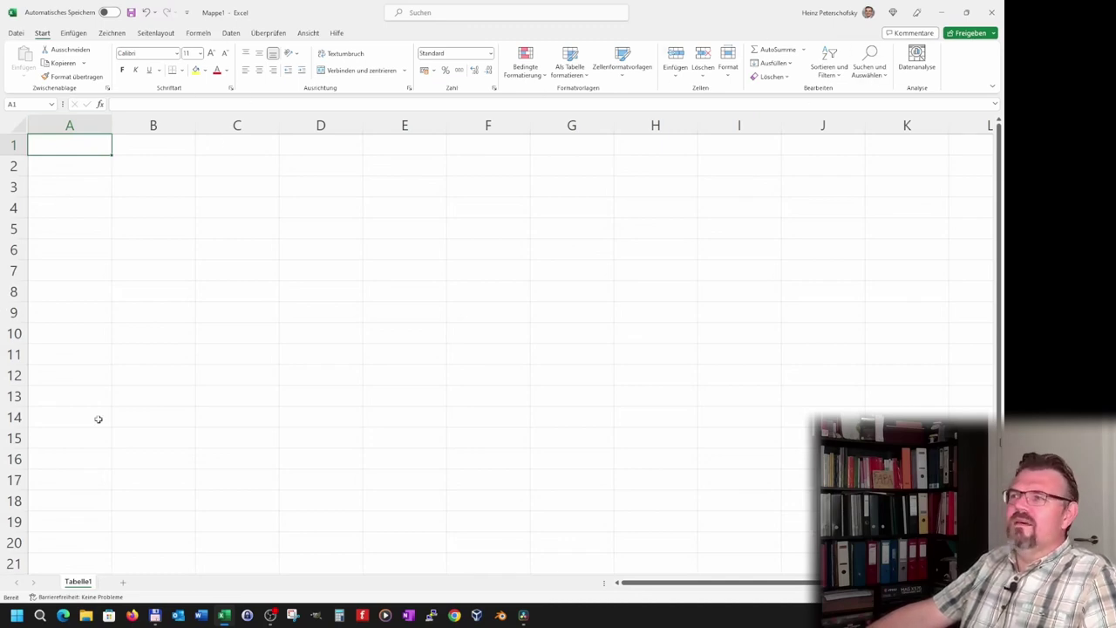
click(129, 228)
click(75, 154)
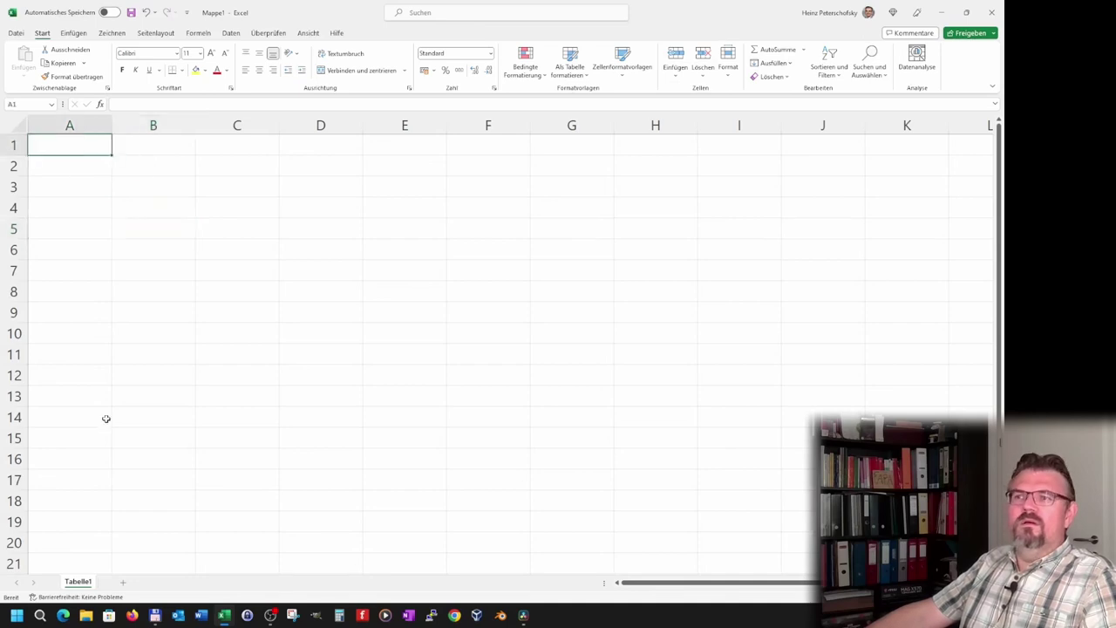
click(98, 186)
click(153, 186)
click(162, 168)
click(255, 190)
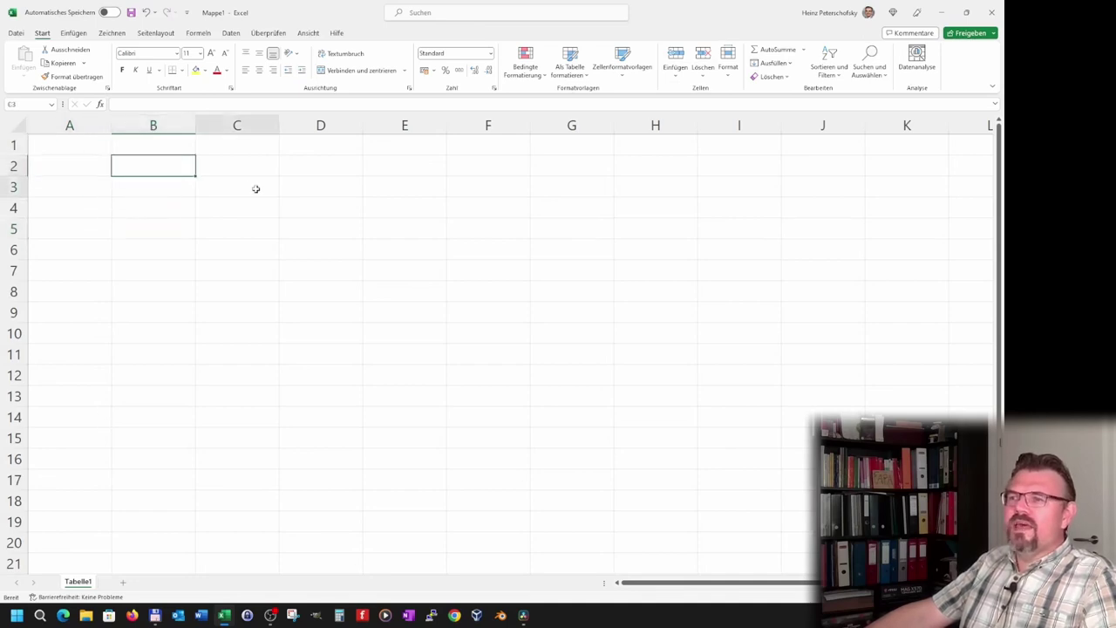
click(266, 231)
click(249, 210)
click(229, 185)
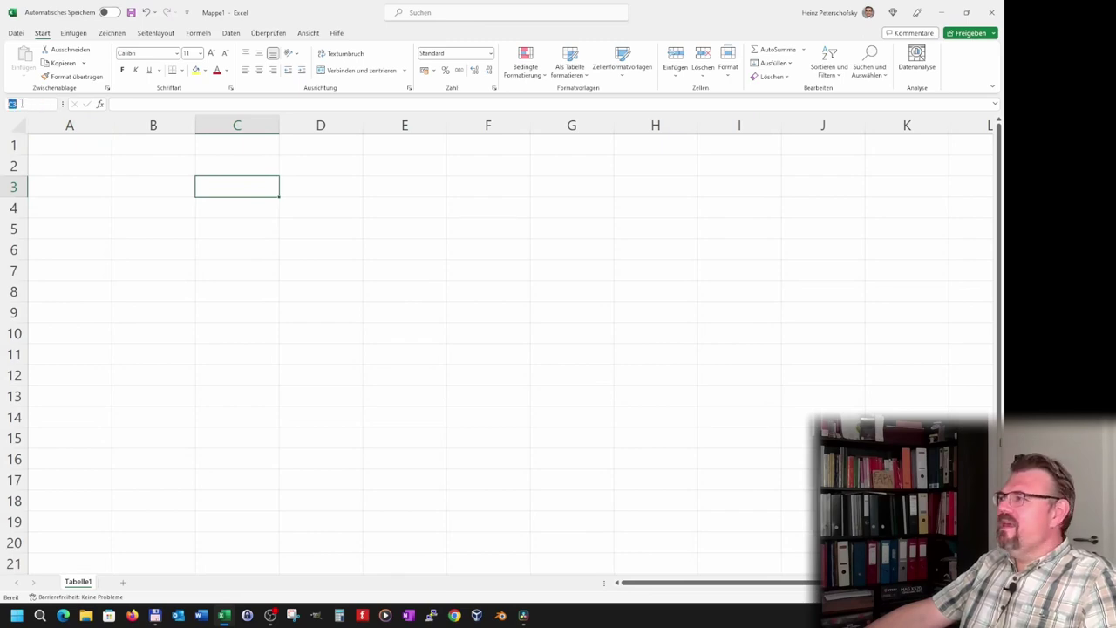
click(83, 190)
drag(65, 142, 149, 220)
click(181, 265)
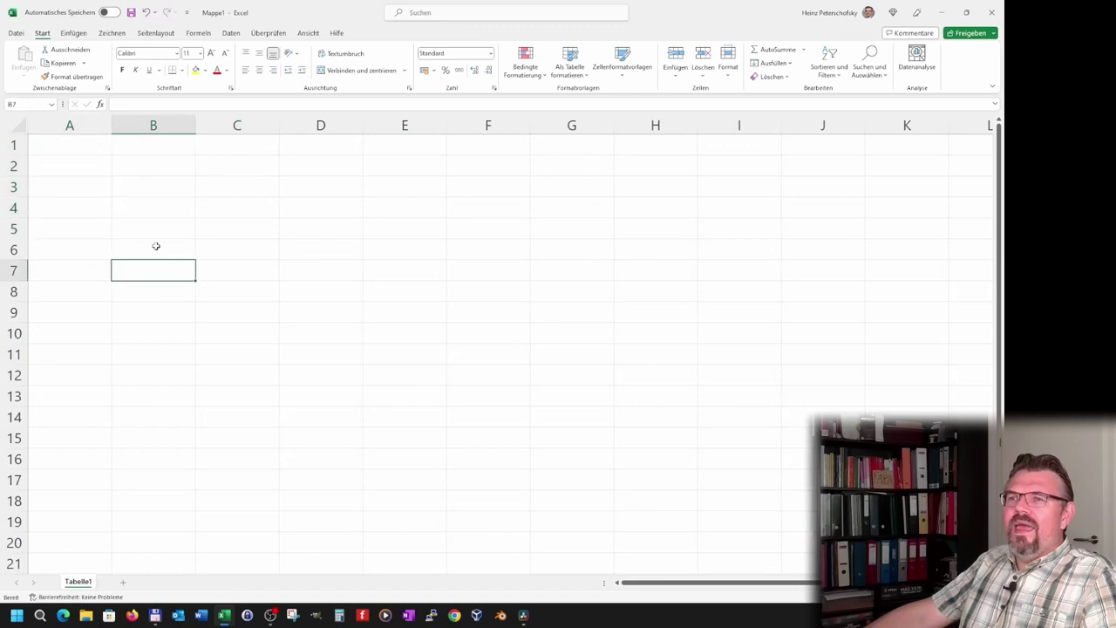
click(71, 140)
click(244, 226)
click(315, 267)
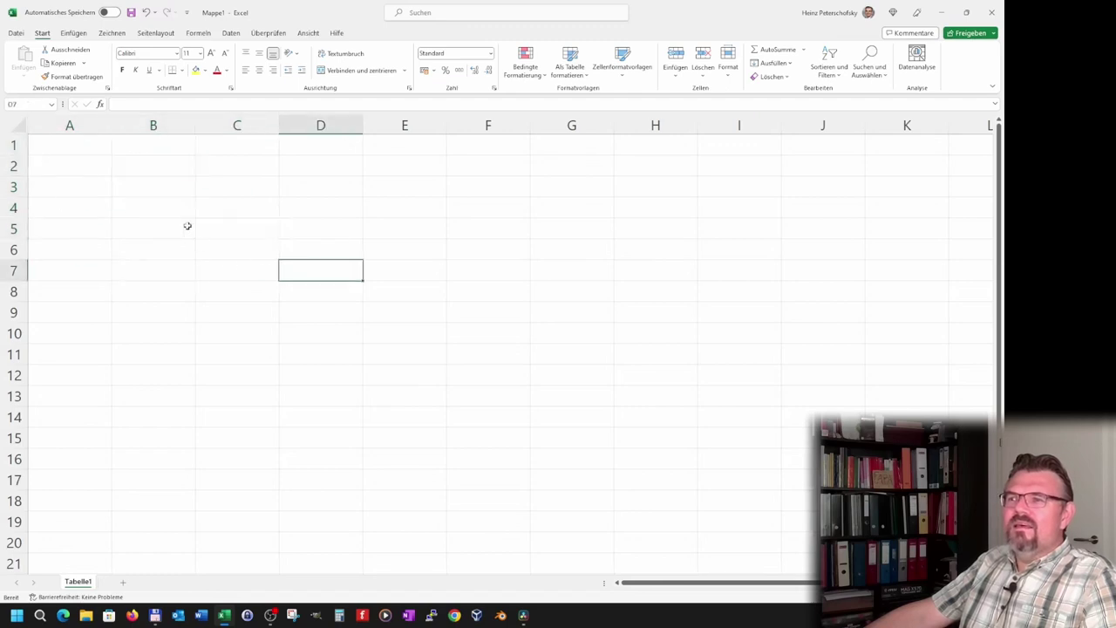
click(186, 227)
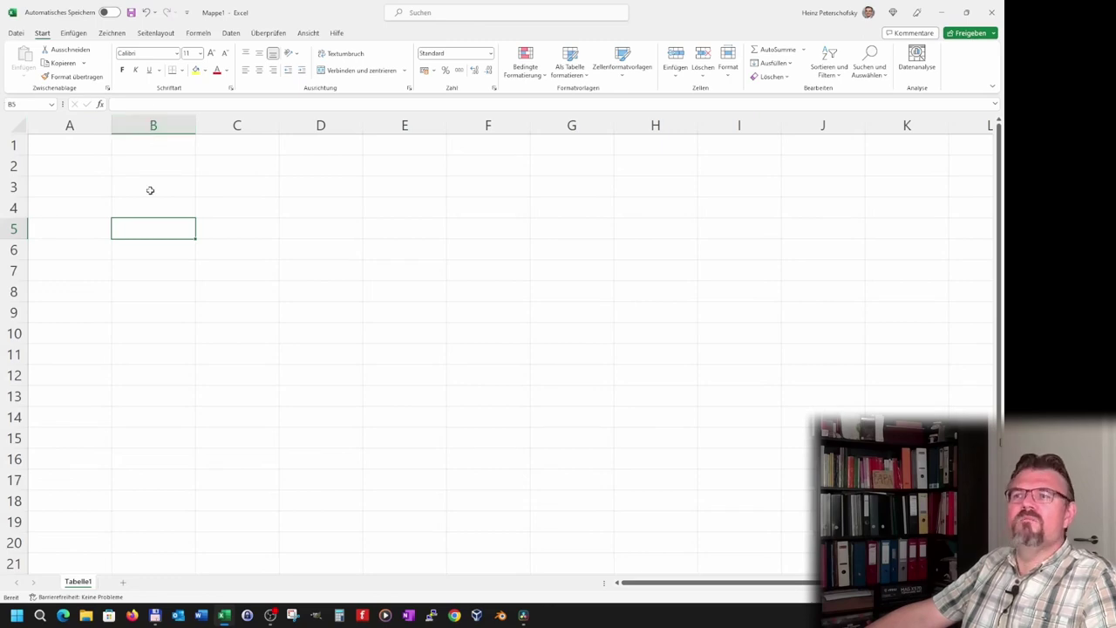
click(48, 173)
click(316, 247)
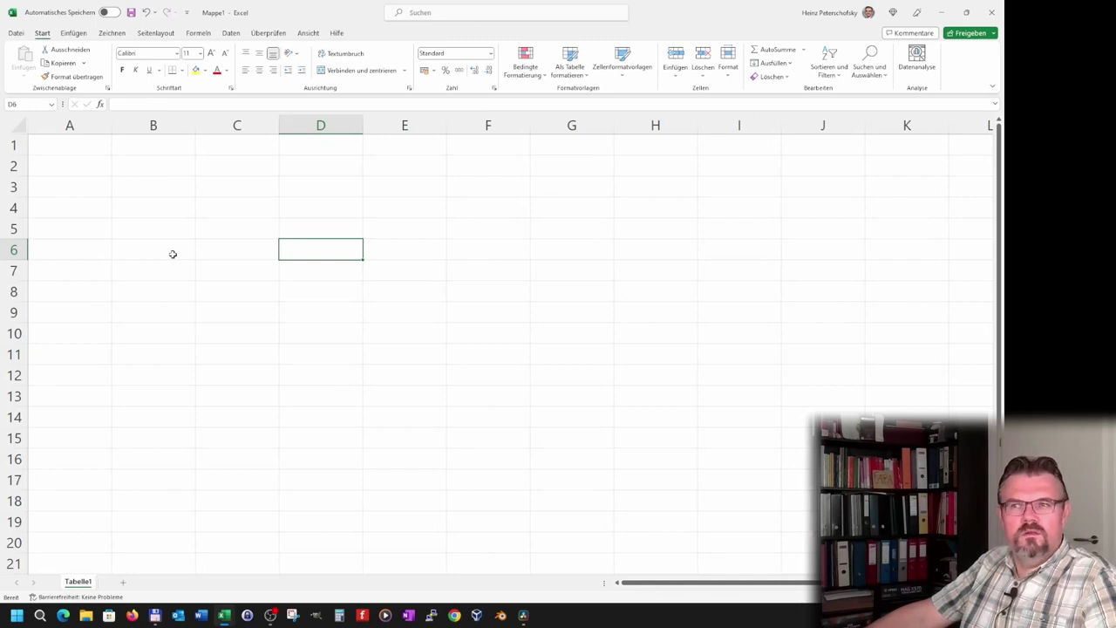
click(192, 225)
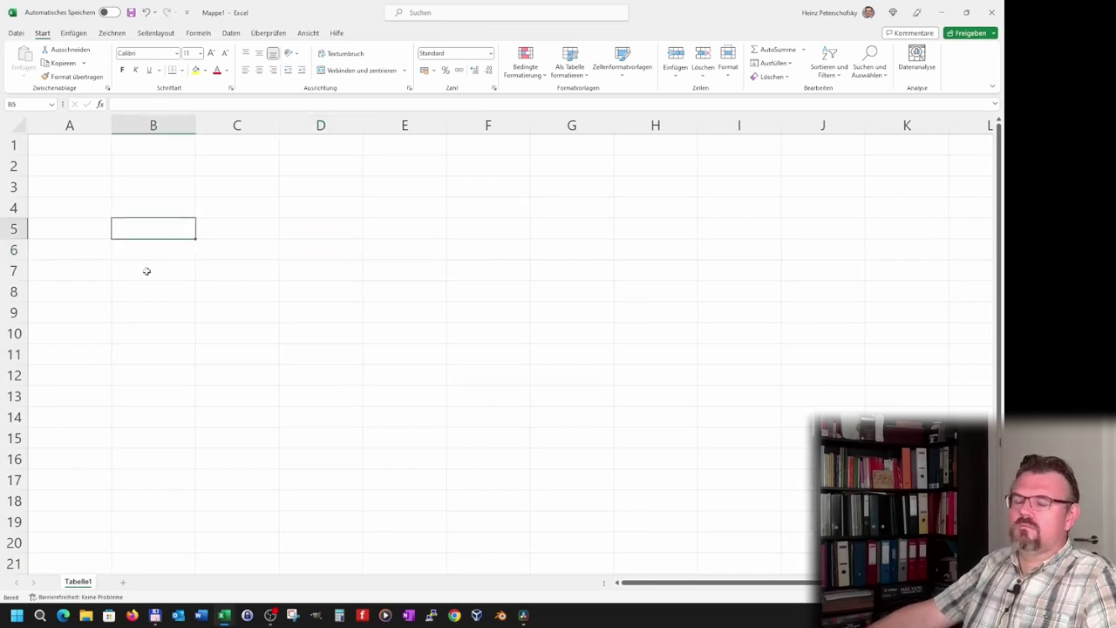
click(131, 193)
click(130, 165)
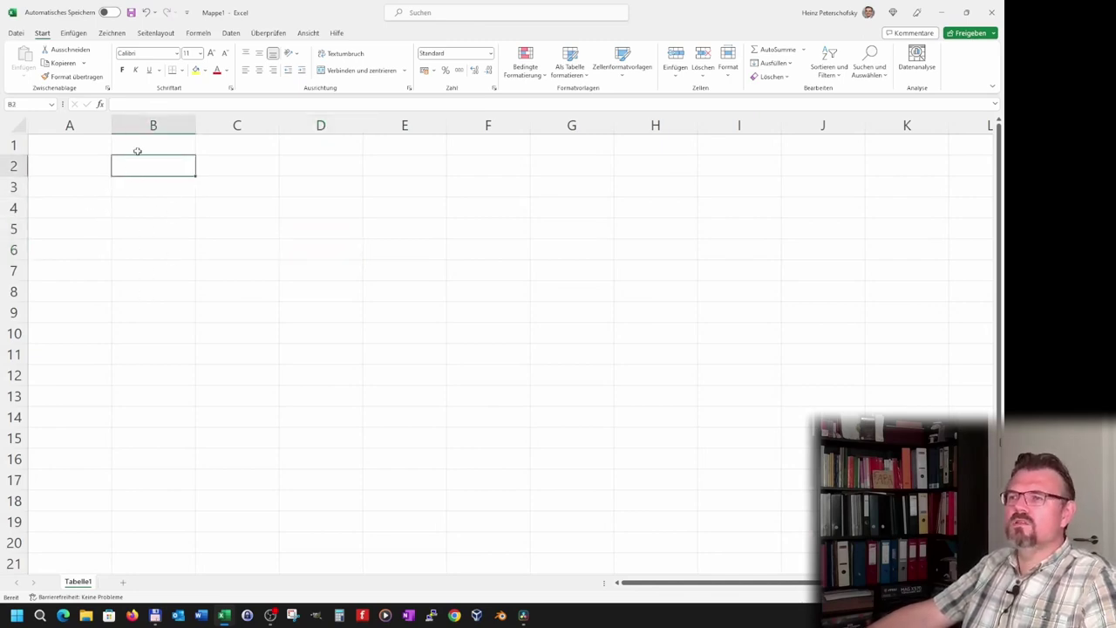
click(137, 191)
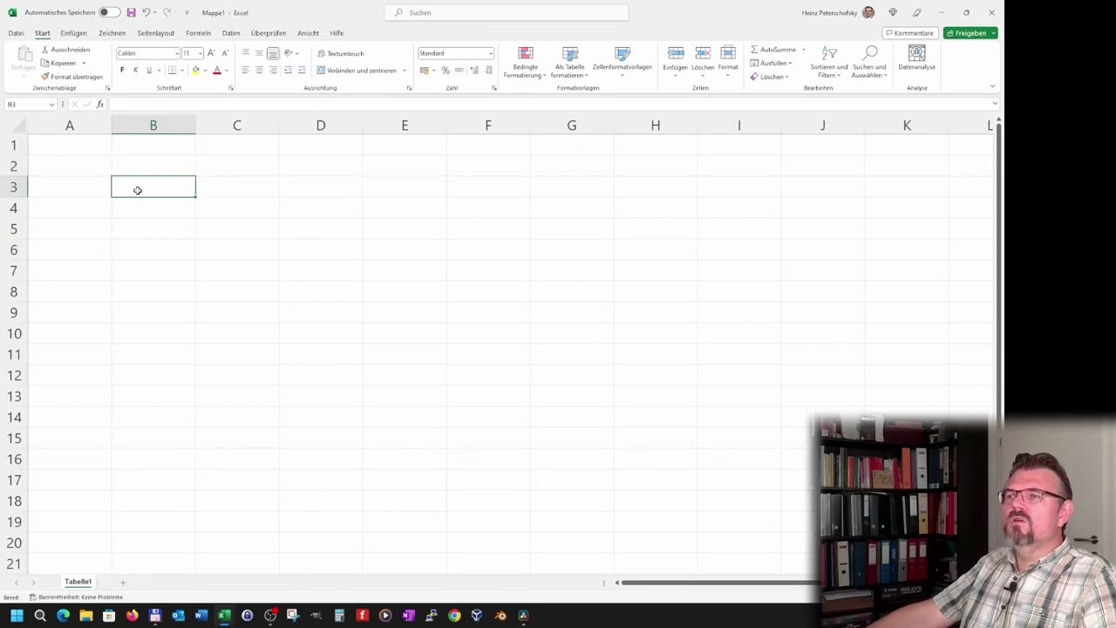
click(130, 103)
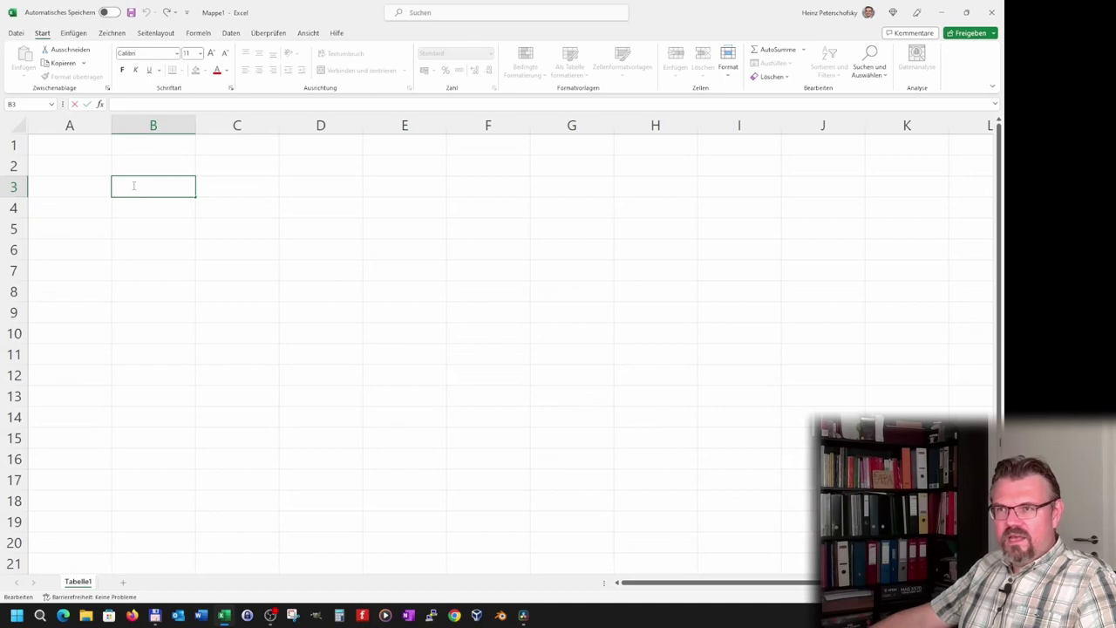
- Type 'Hallo' into B3, then enter 'Guten Tag' into B4 via the formula bar
text(H)
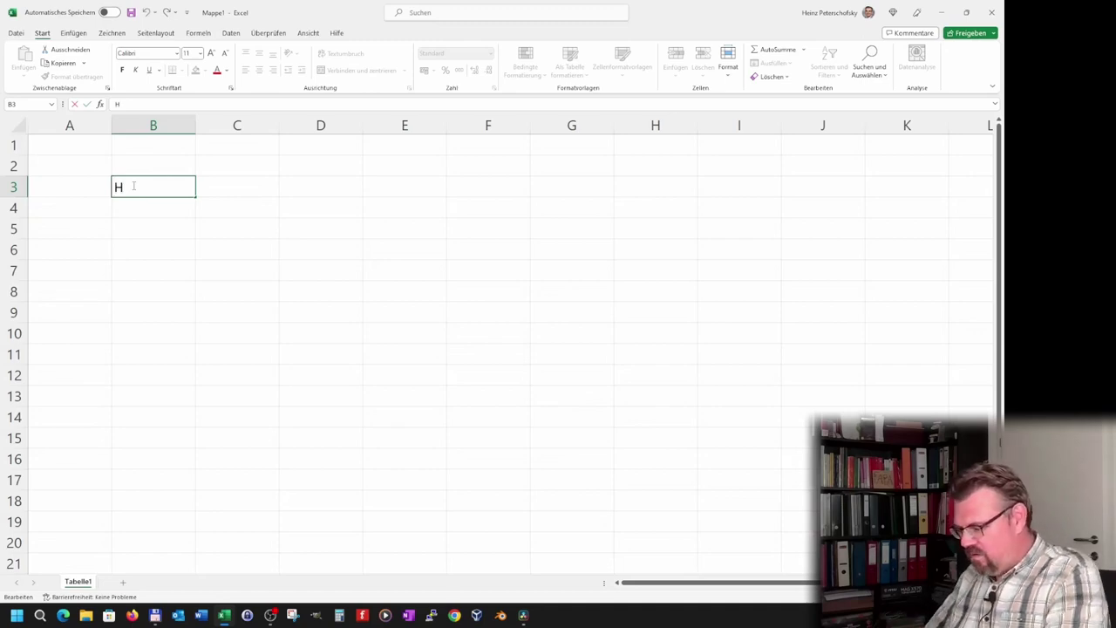
text(allo)
key(Return)
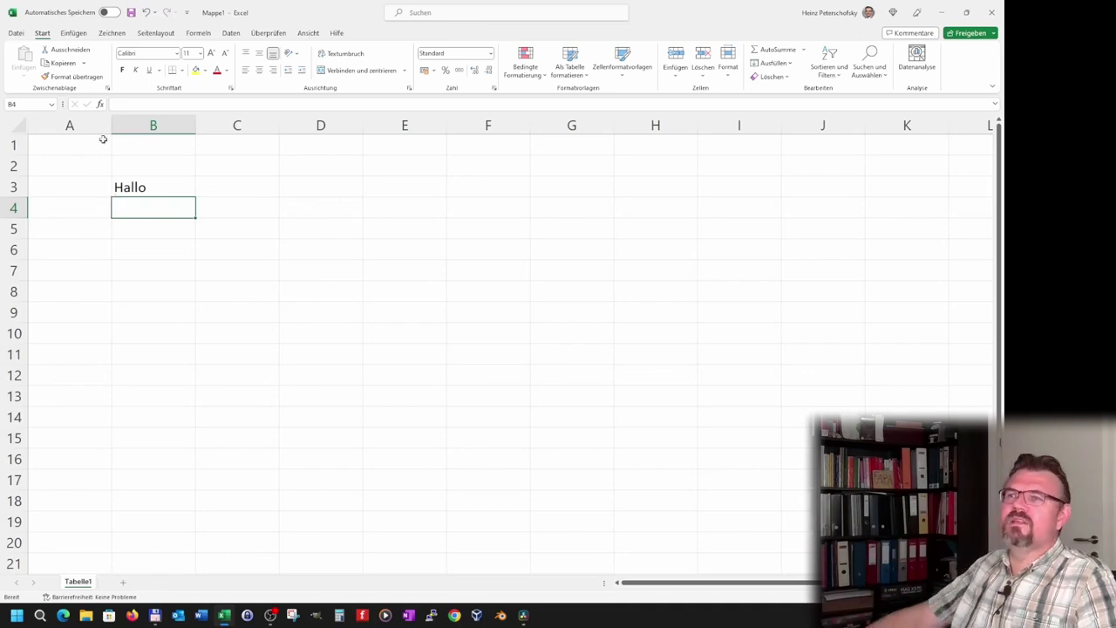
click(135, 105)
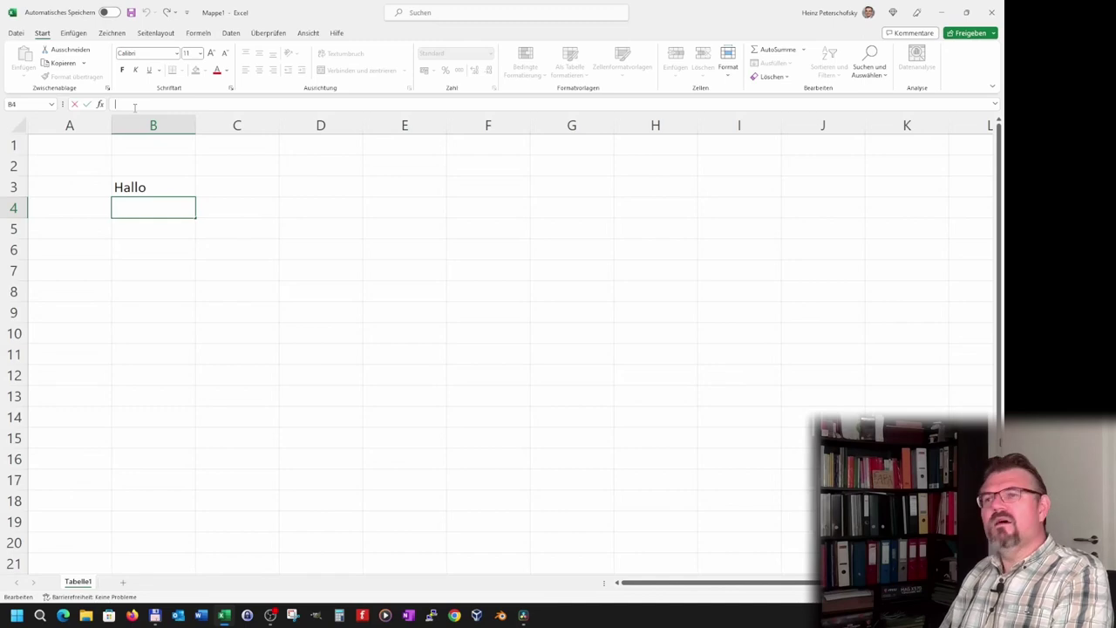
text(Gute)
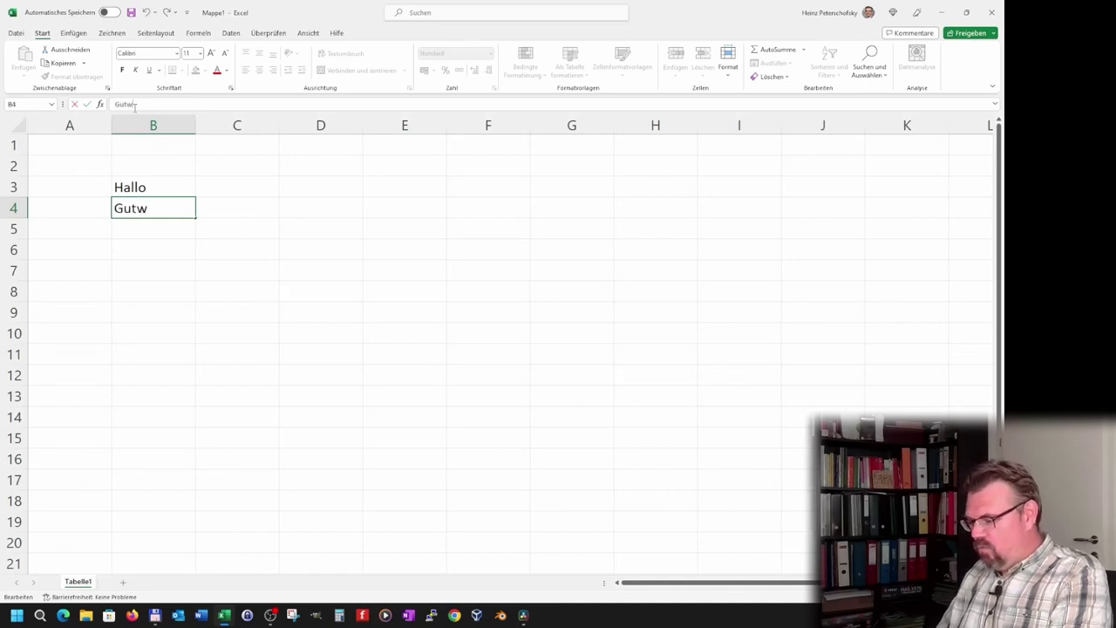
key(BackSpace)
text(en Tag)
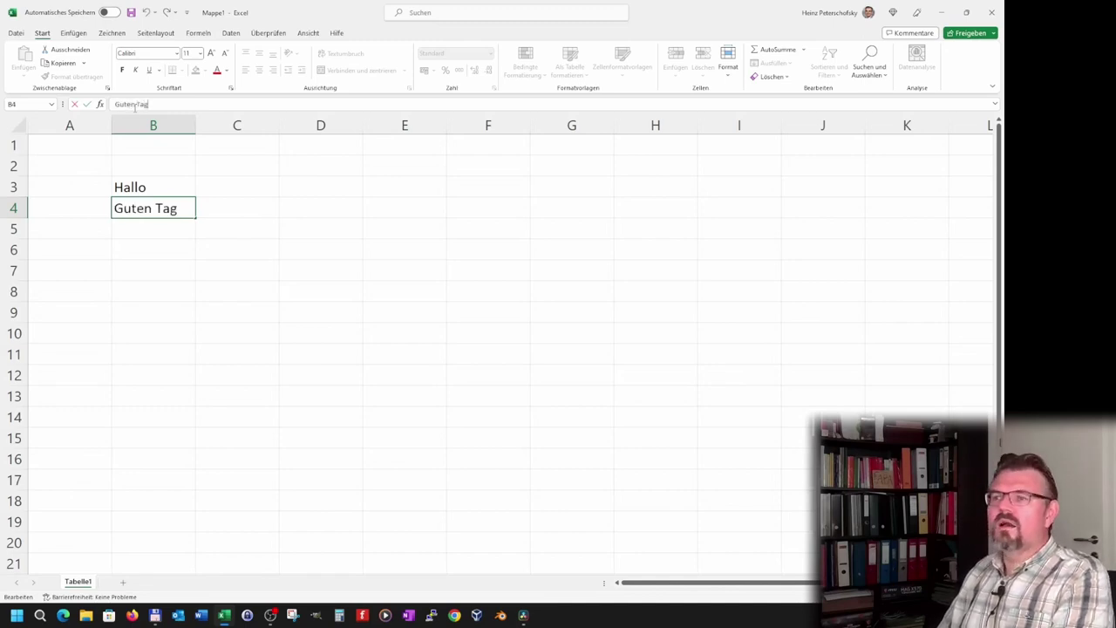
key(Return)
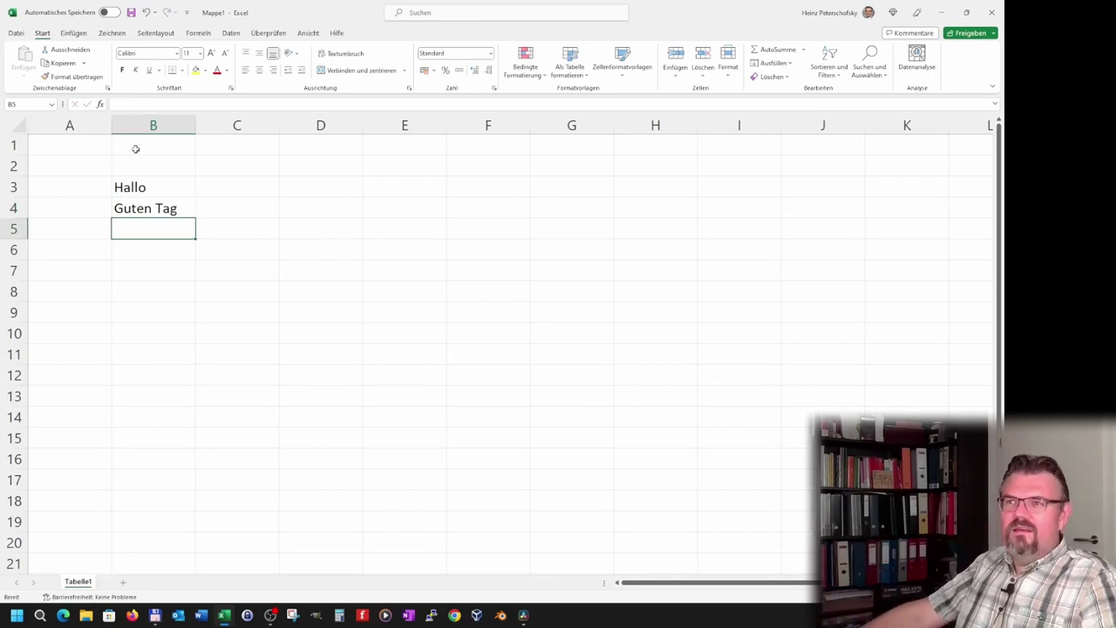
click(150, 207)
click(144, 187)
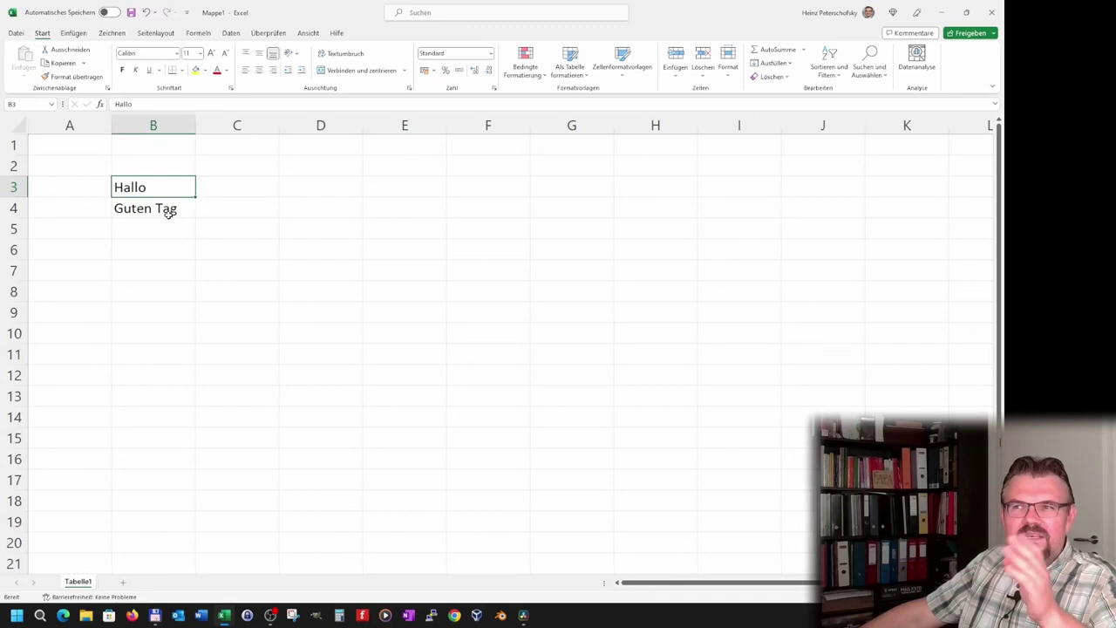
click(52, 103)
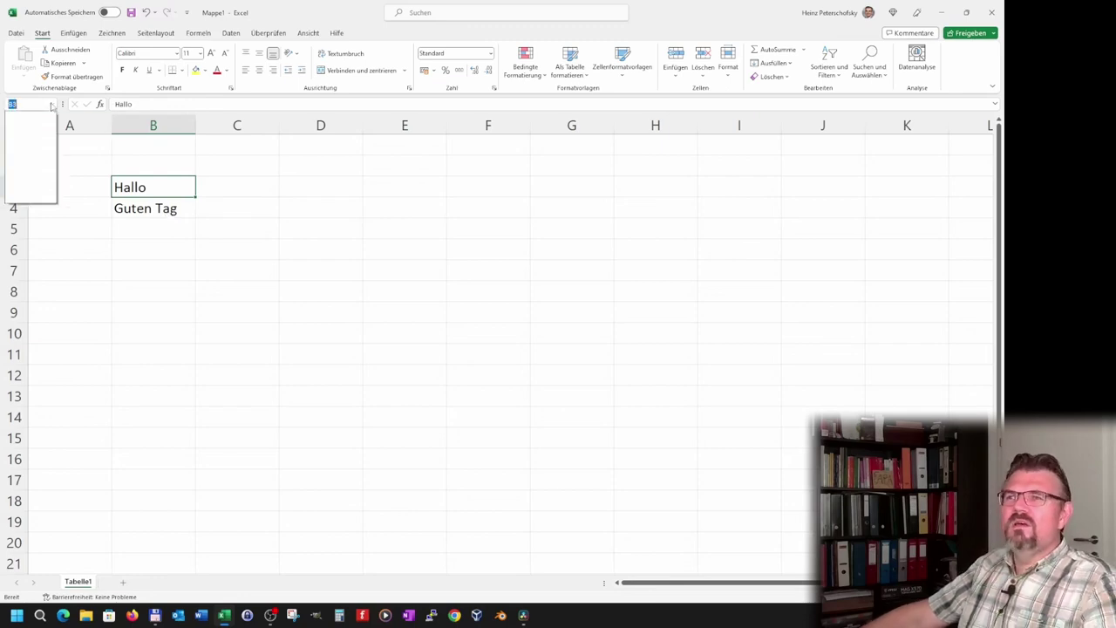
click(189, 179)
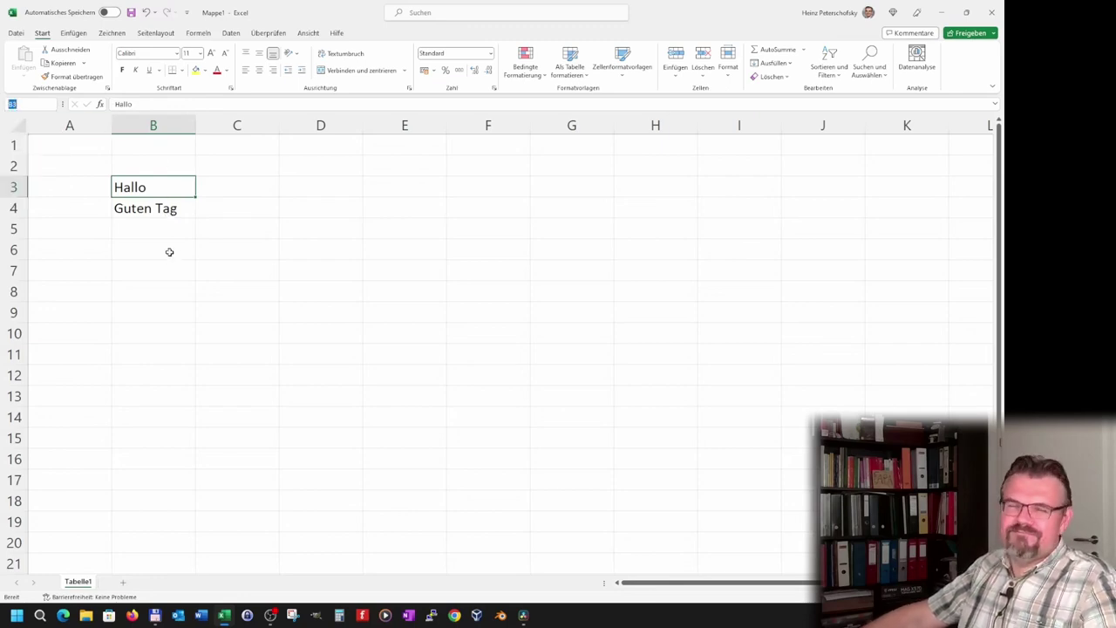
click(180, 332)
click(160, 184)
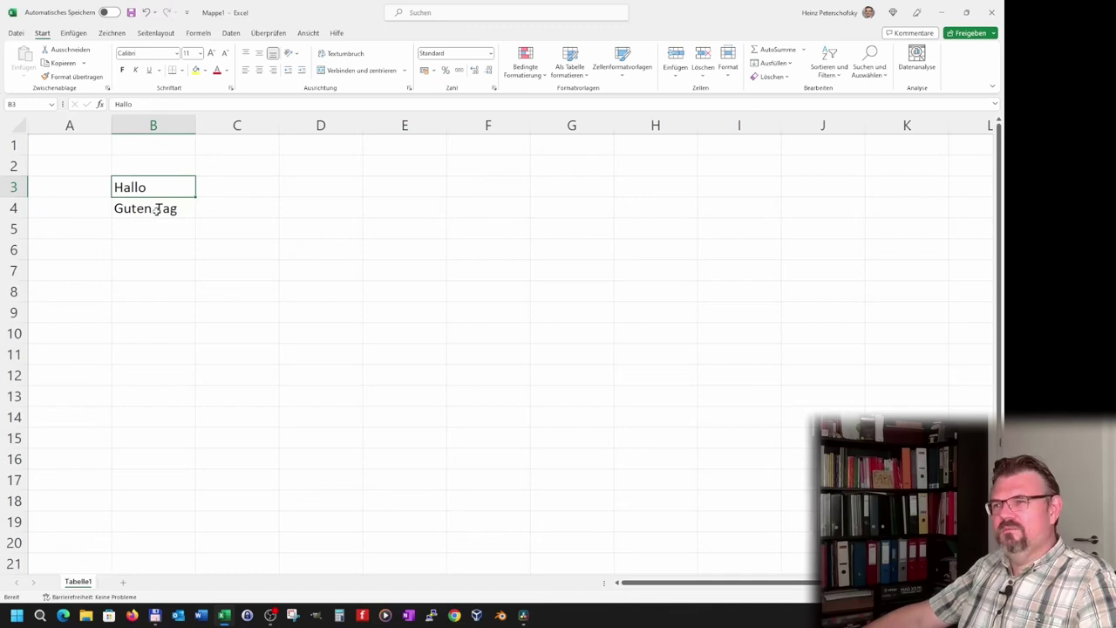
click(157, 209)
click(159, 190)
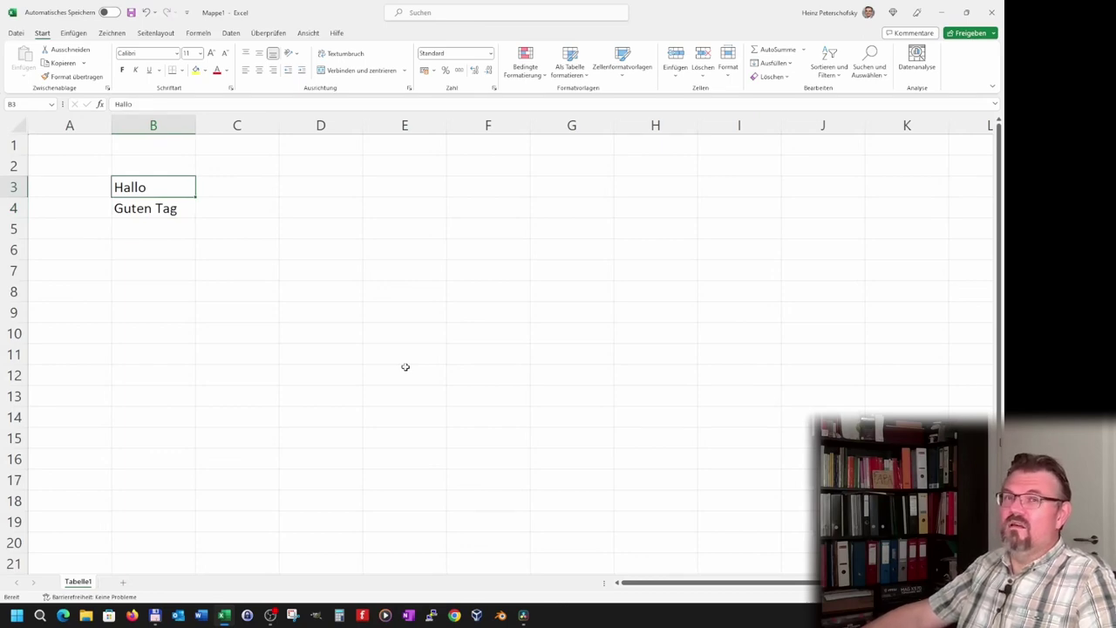
- Delete the contents of B3 and B4, then move back up to B1
key(Delete)
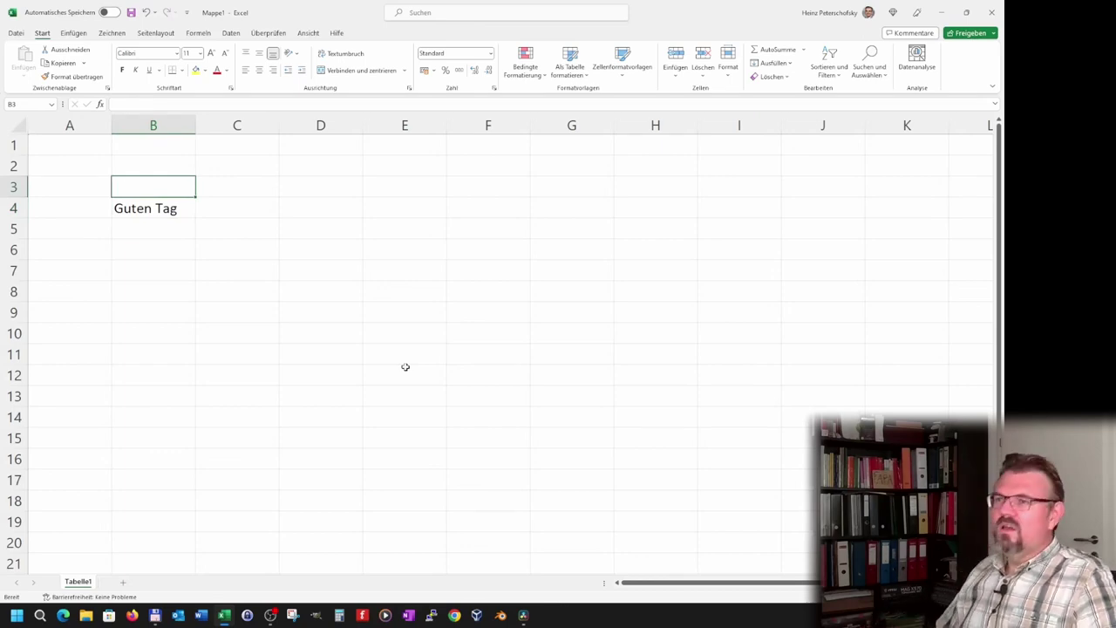
key(Down)
key(Delete)
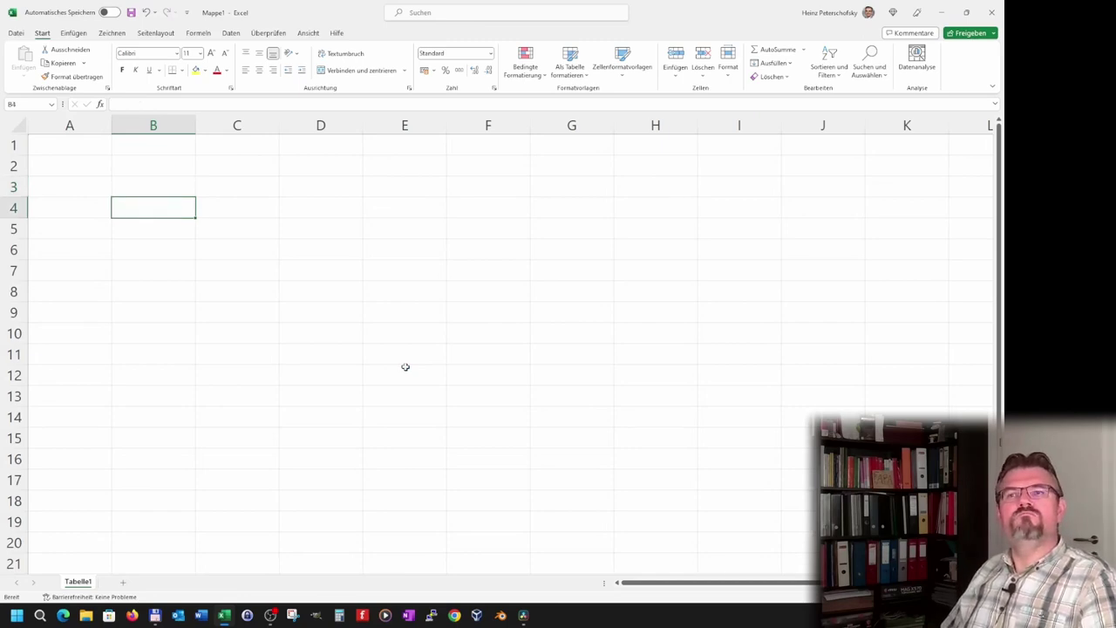
key(Up)
key(Up)
key(Up)
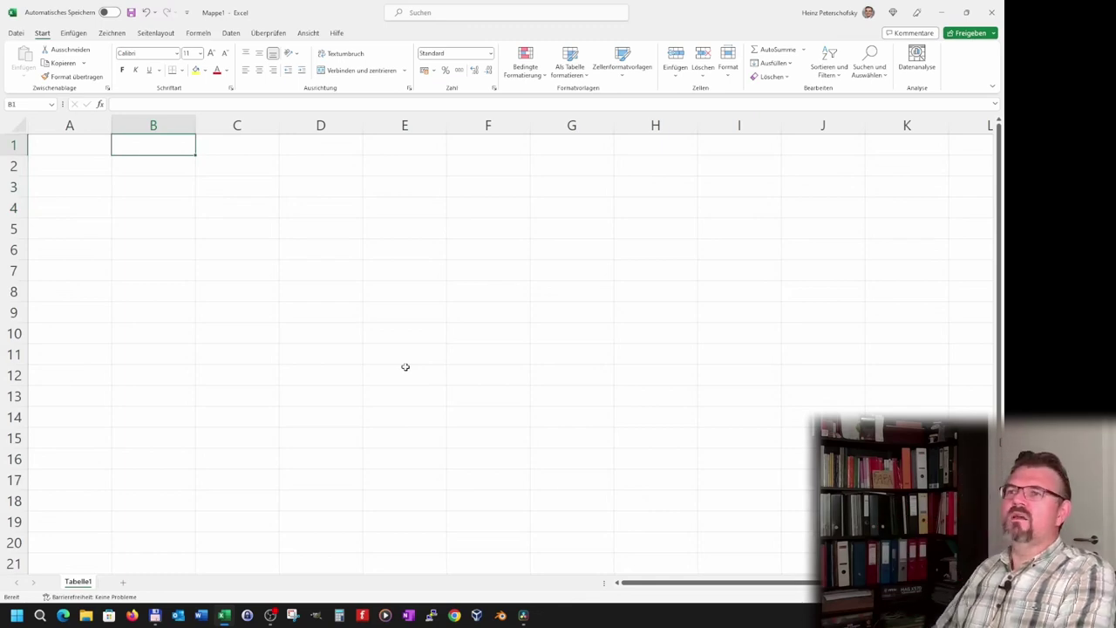
- Enter headers Kosten in A1, Verkaufspreis in B1 and Gewinn in C1, then select B1
key(Left)
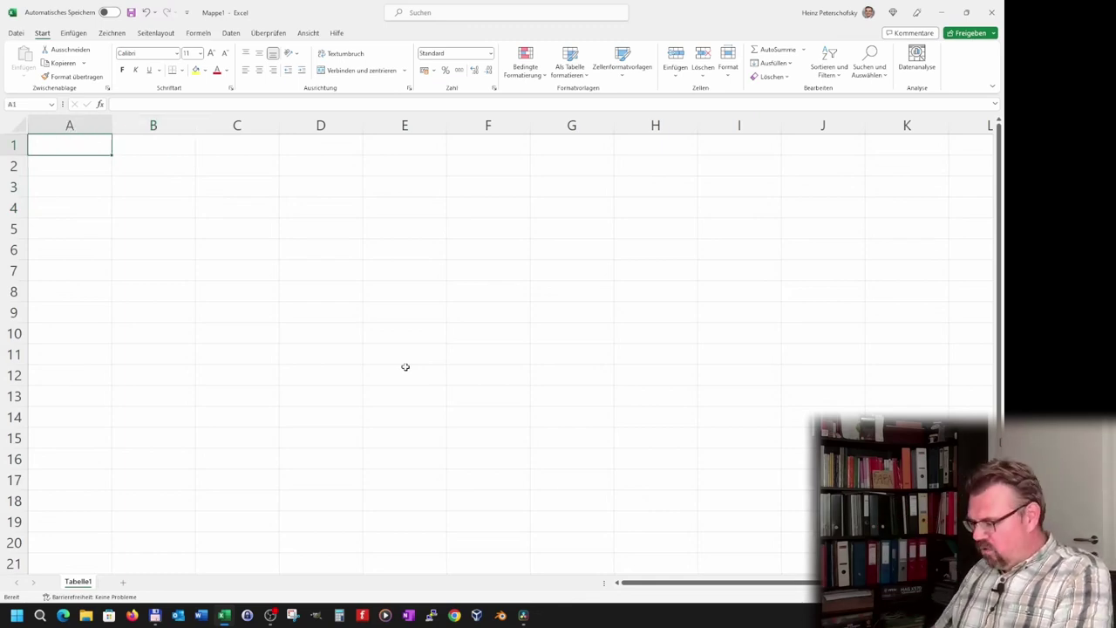
text(Kosten)
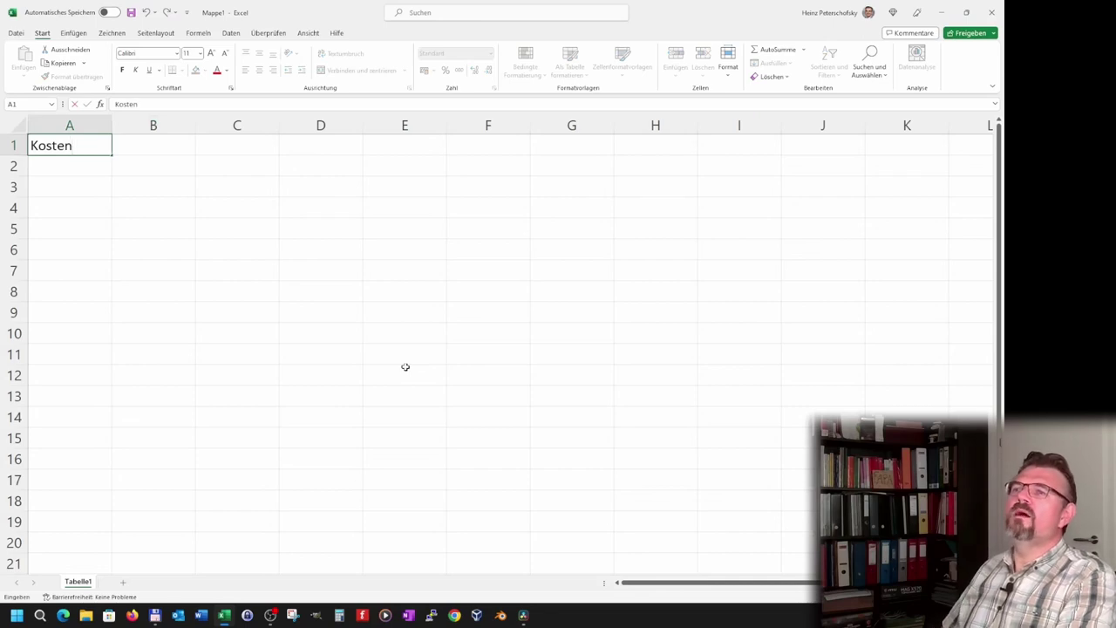
key(Right)
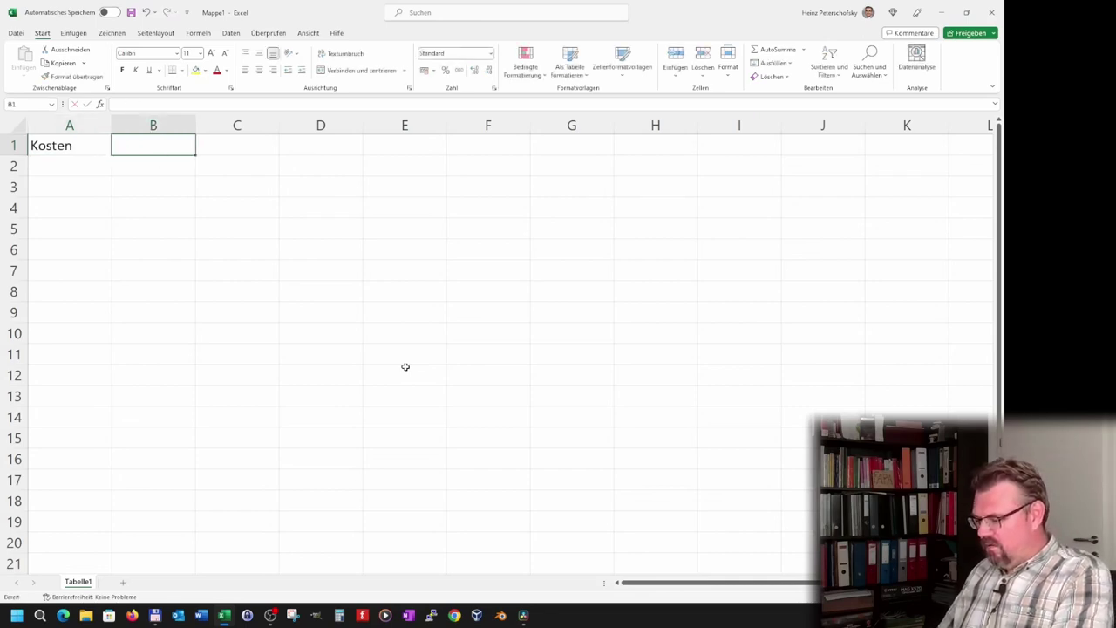
text(Verk)
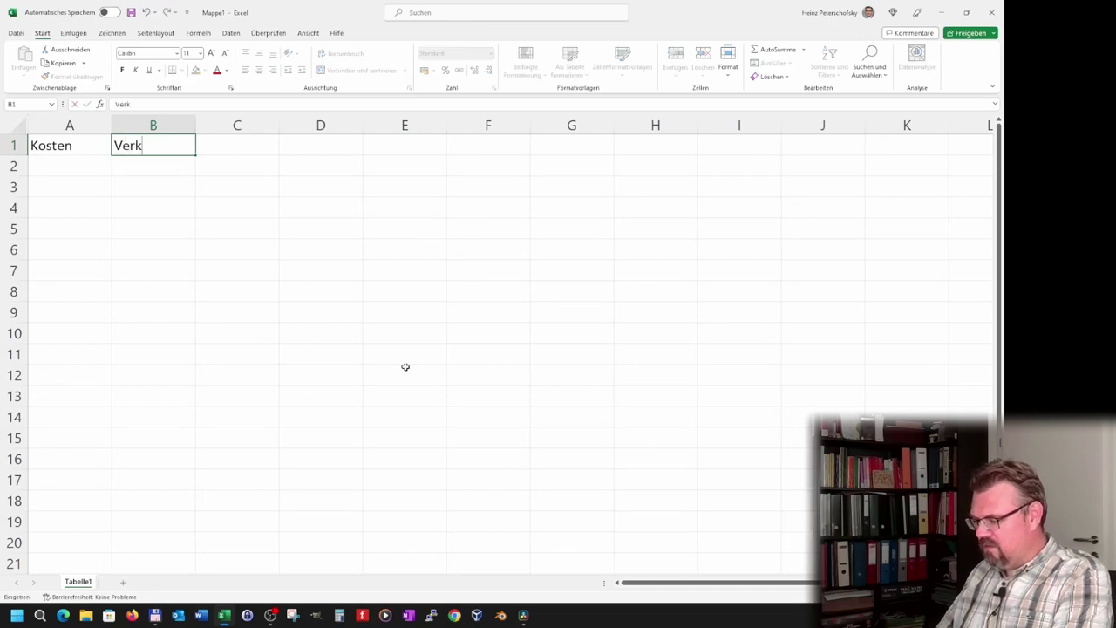
text(aufspreis)
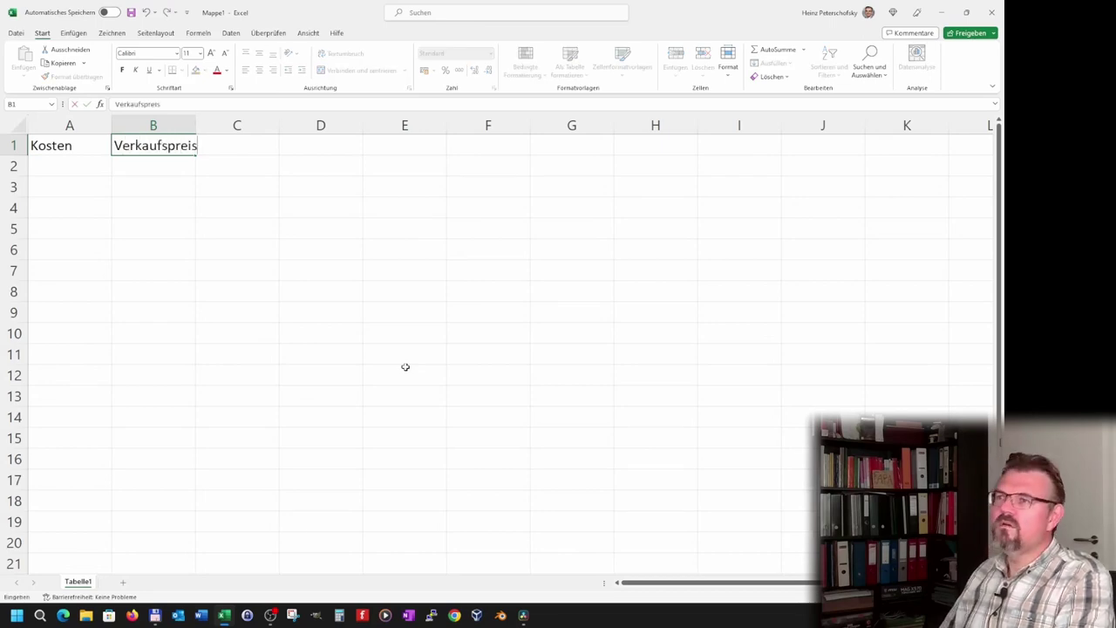
key(Tab)
text(G)
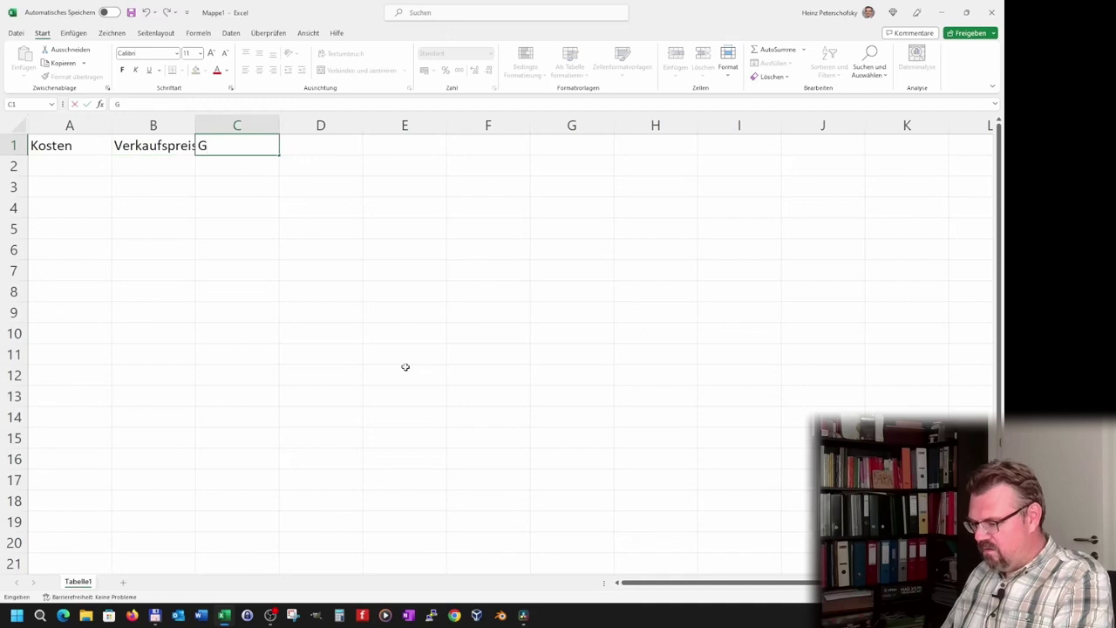
text(ewinn)
key(Return)
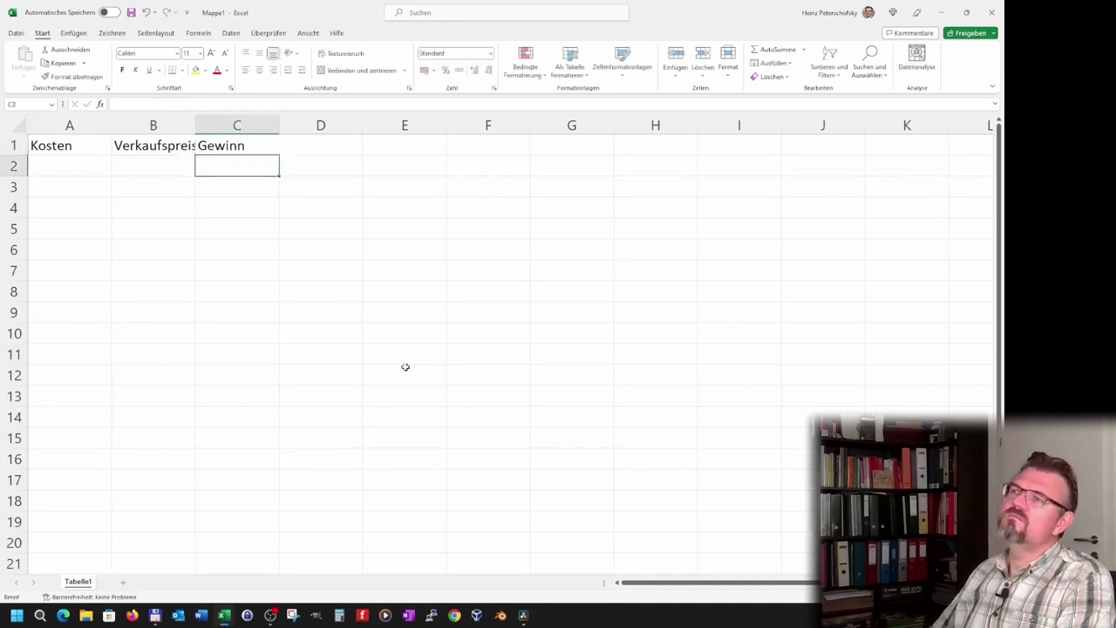
click(173, 147)
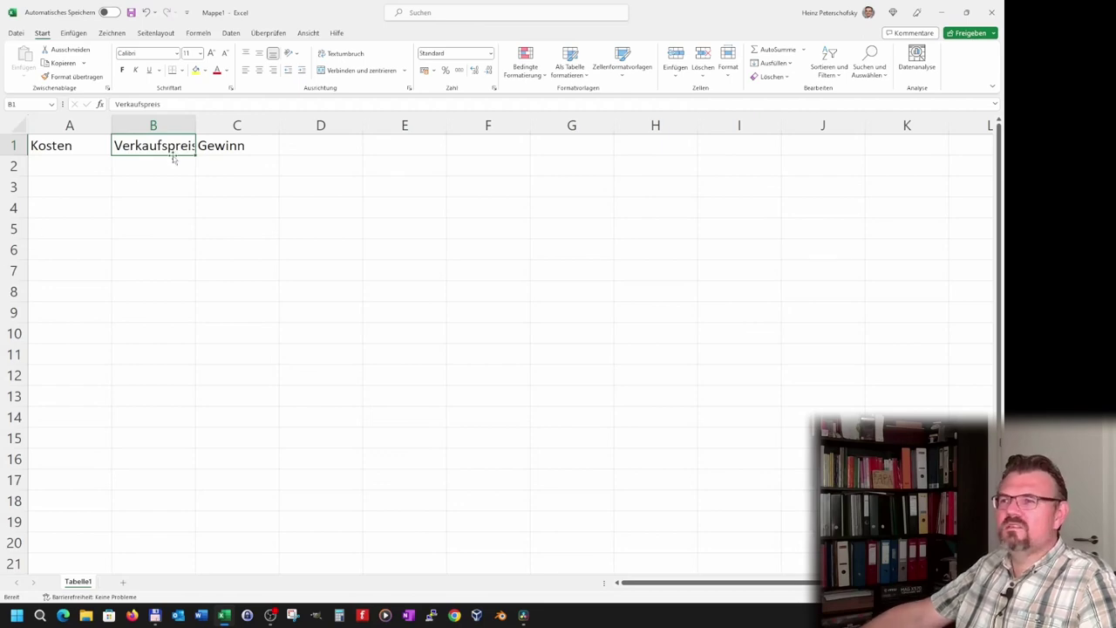
- Widen column B, then select columns A to C and give them one common width
drag(196, 123, 218, 123)
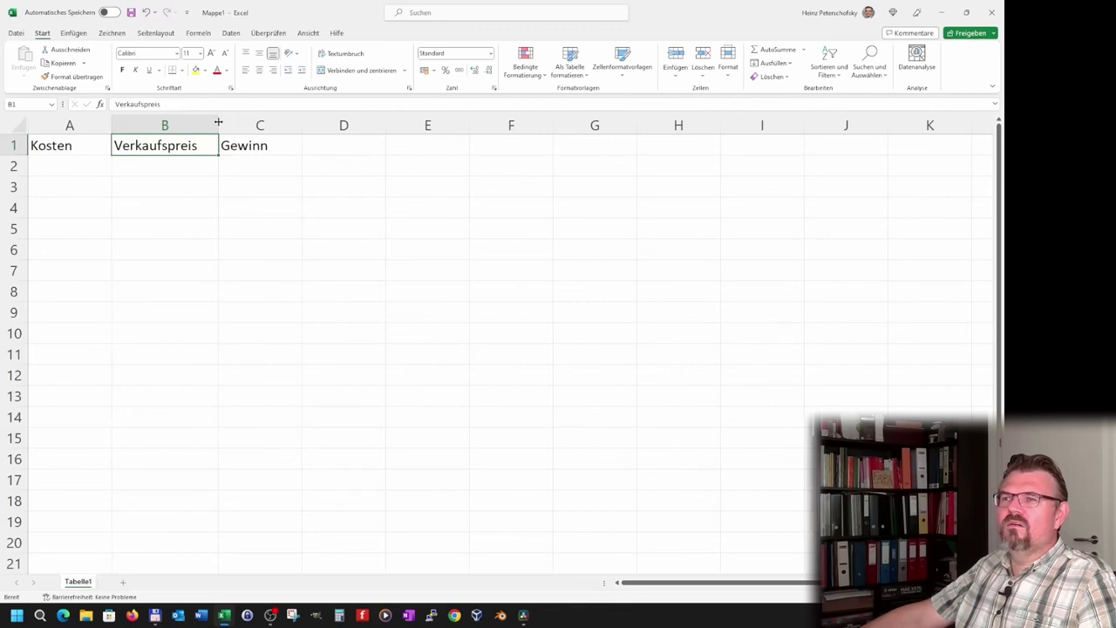
click(149, 224)
click(184, 147)
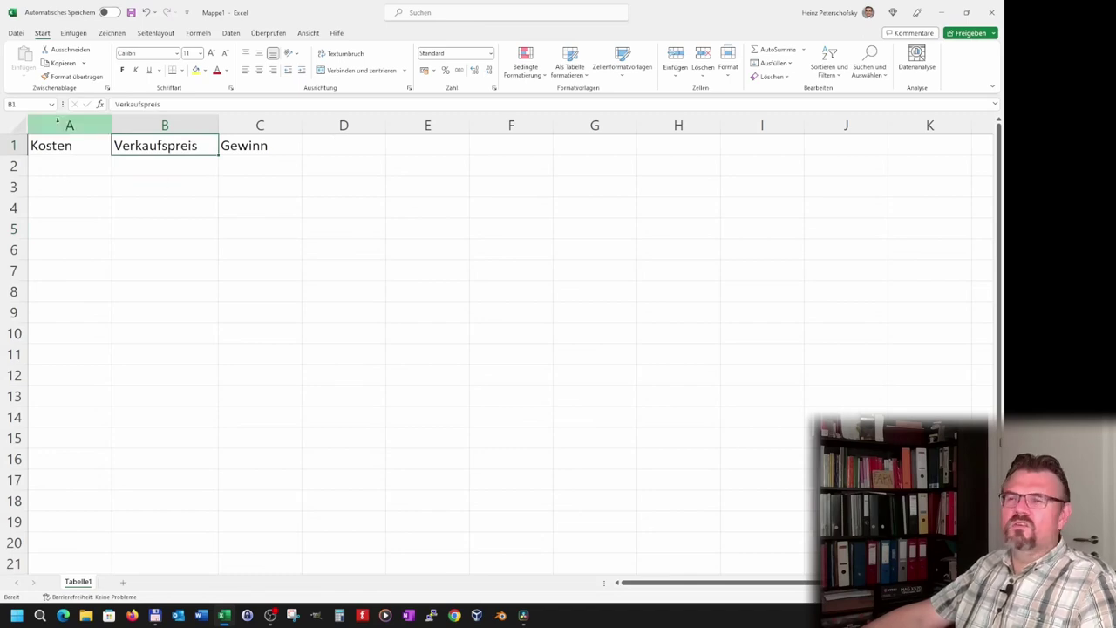
mouse_move(60, 117)
mouse_down()
mouse_move(261, 120)
mouse_move(210, 128)
mouse_move(224, 128)
mouse_up()
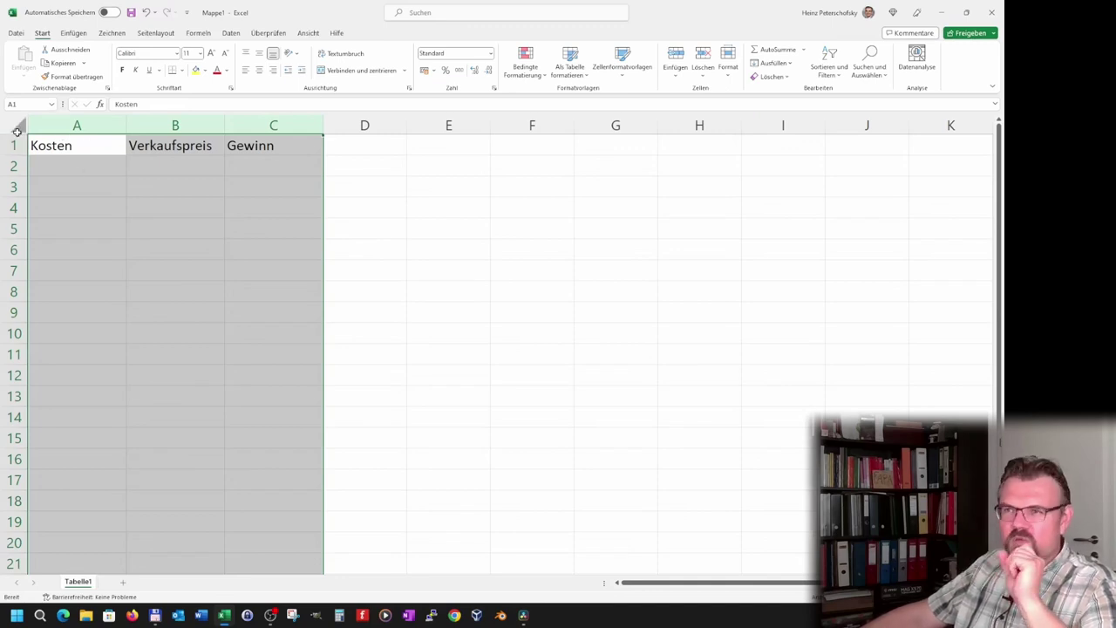
click(298, 355)
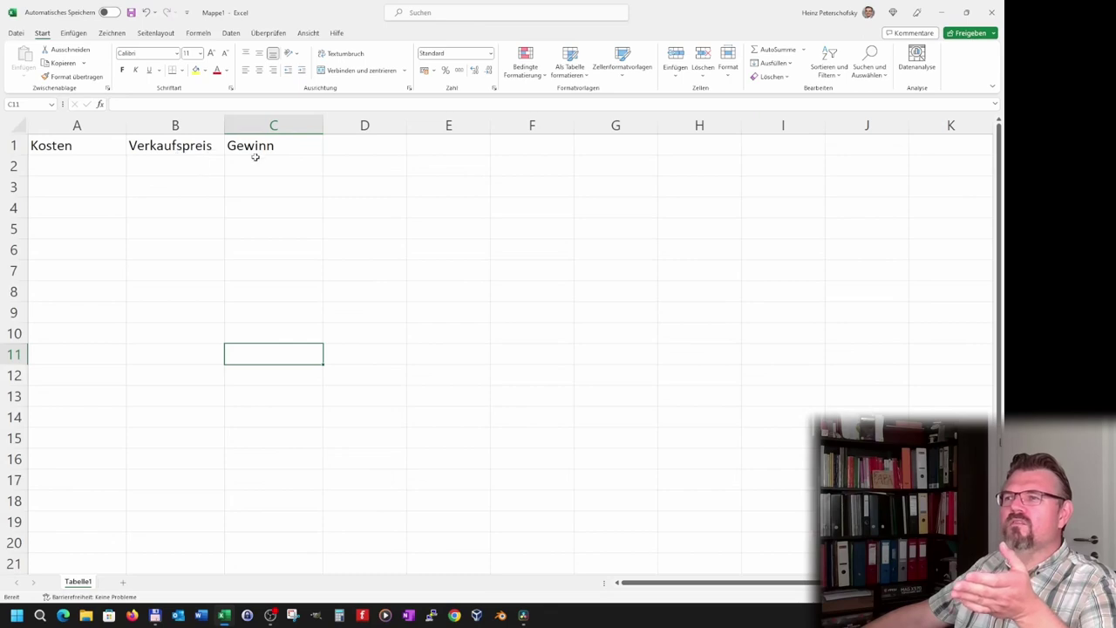
- Enter cost 13, selling price 15 and profit 2 into A2:C2
click(66, 183)
click(98, 165)
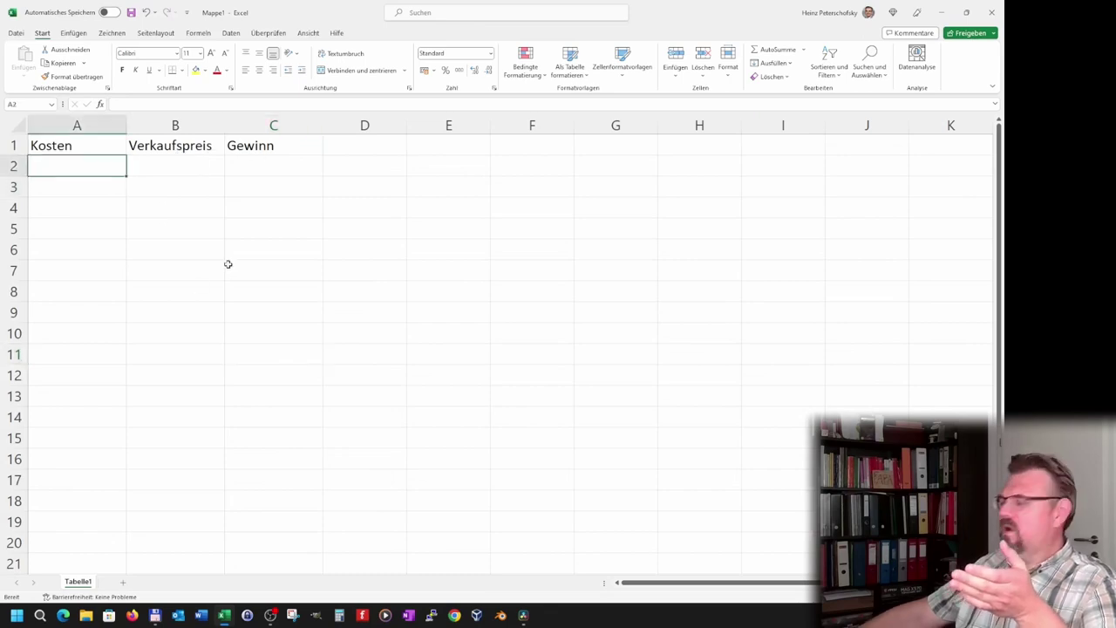
text(13)
key(Tab)
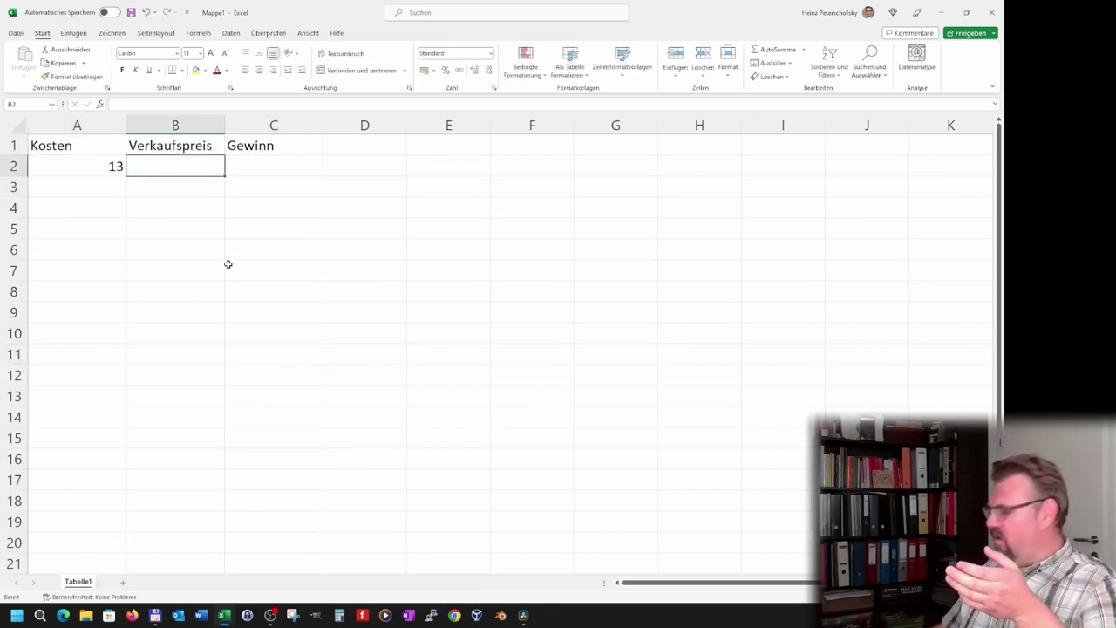
text(15)
key(Tab)
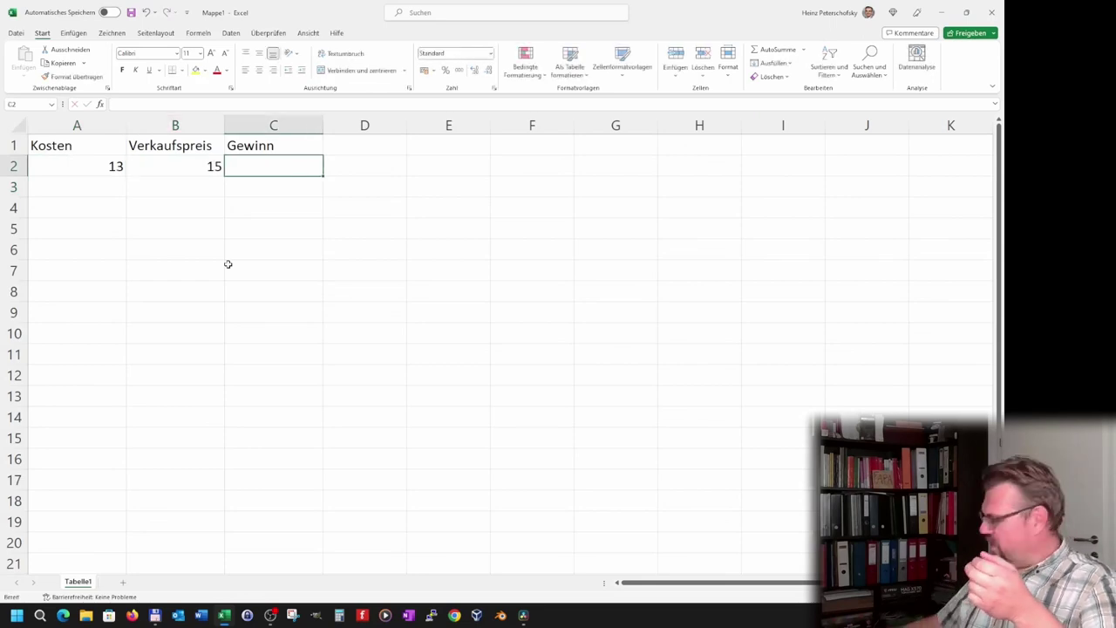
text(2)
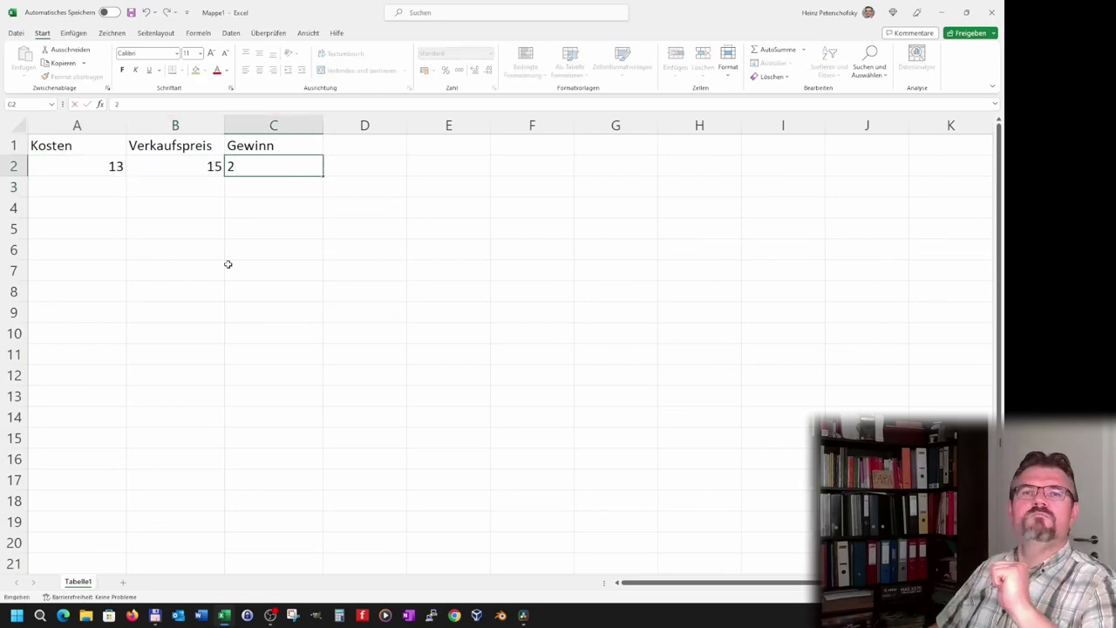
key(Return)
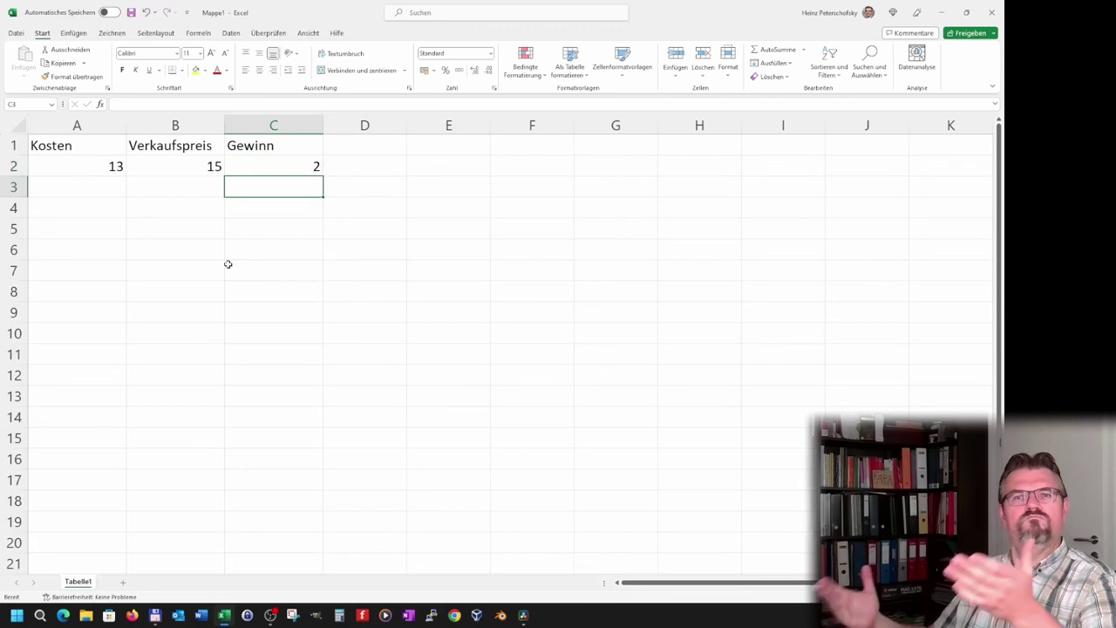
- Add the header Bezeichnung in D1 with Bremsseil below it in D2
key(Up)
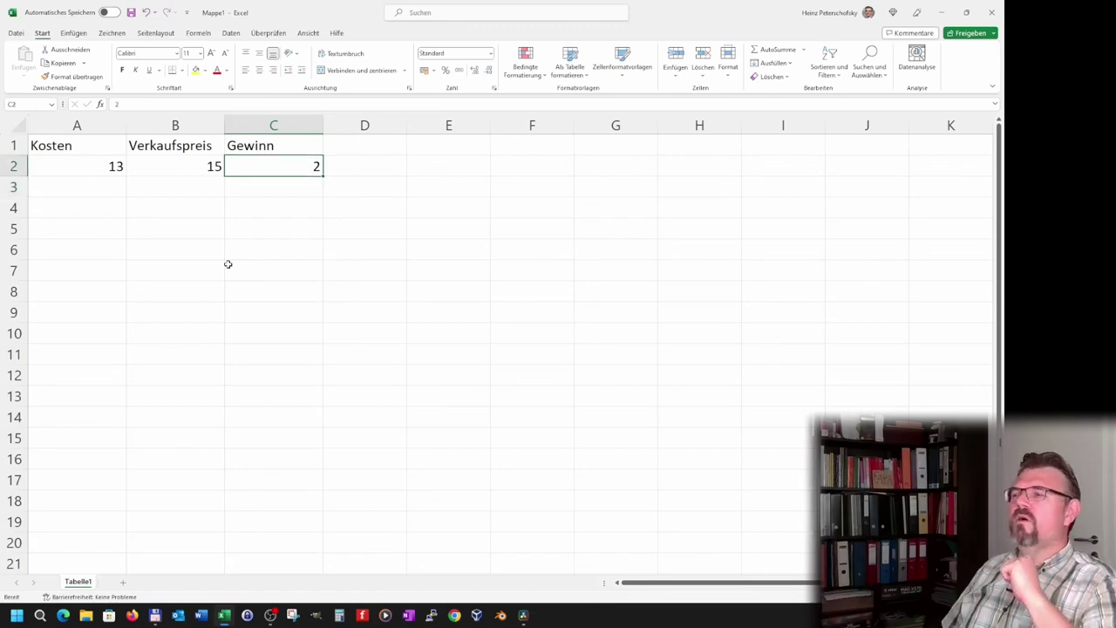
key(Up)
key(Right)
text(Be)
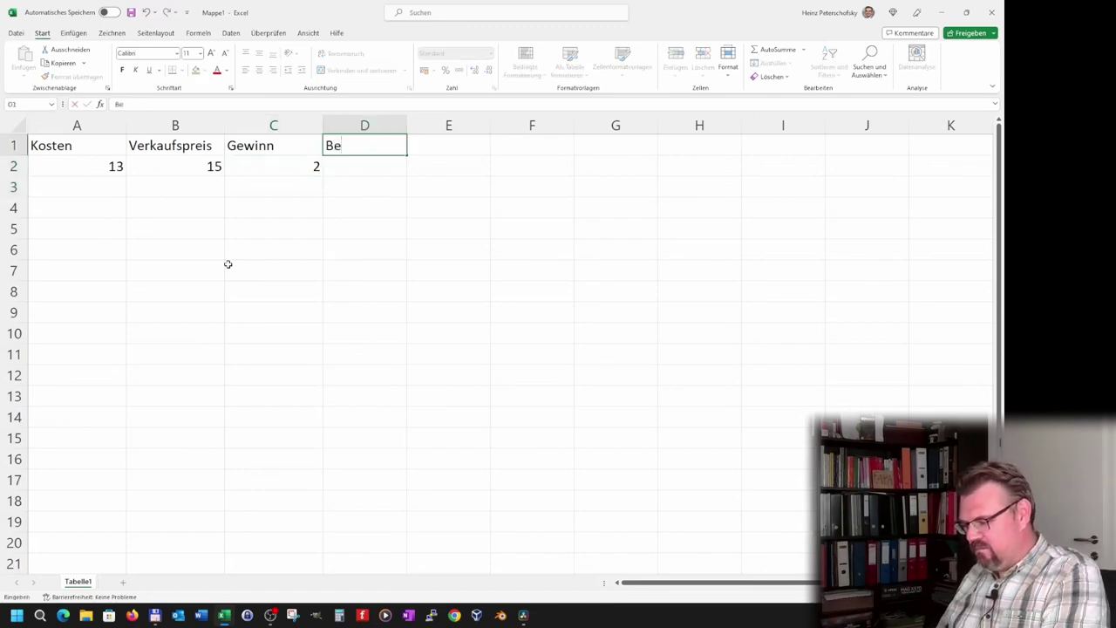
text(zeic)
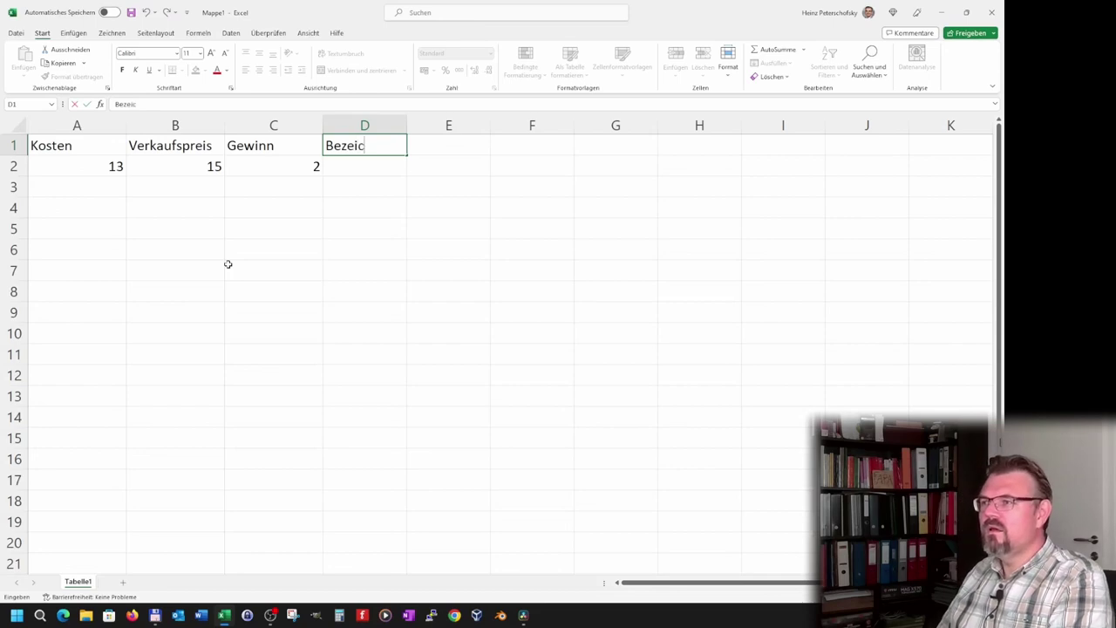
text(hnung)
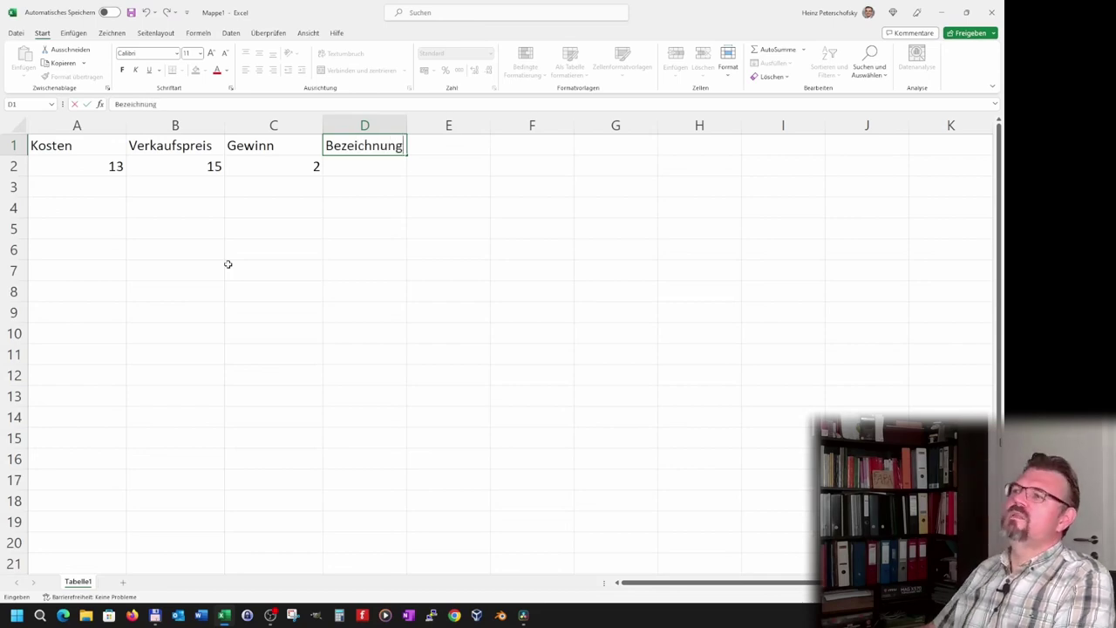
key(Return)
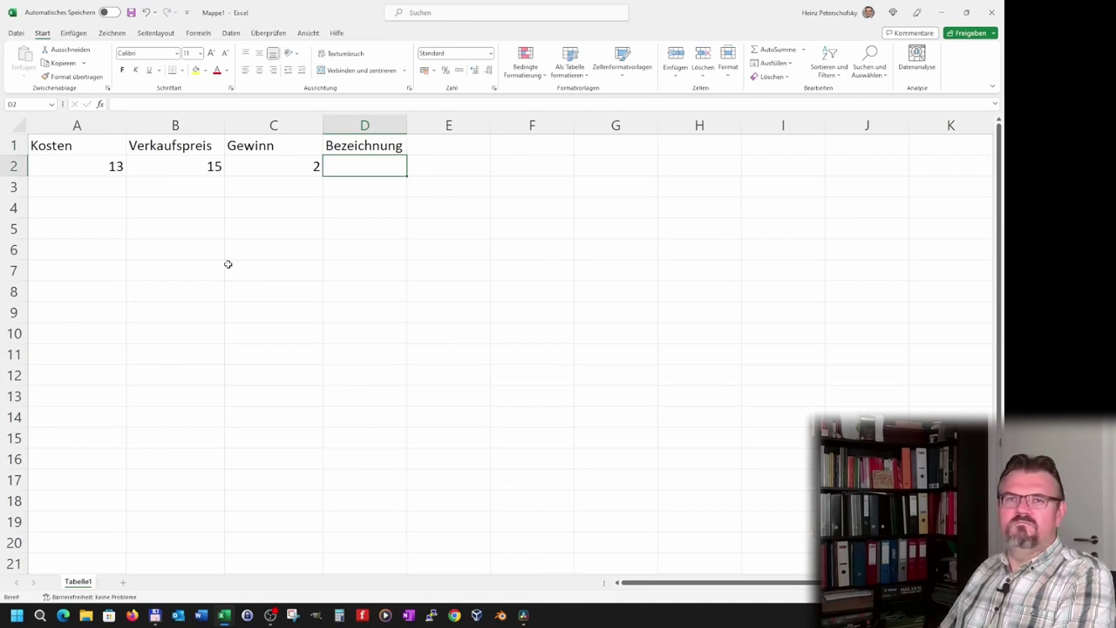
text(Br)
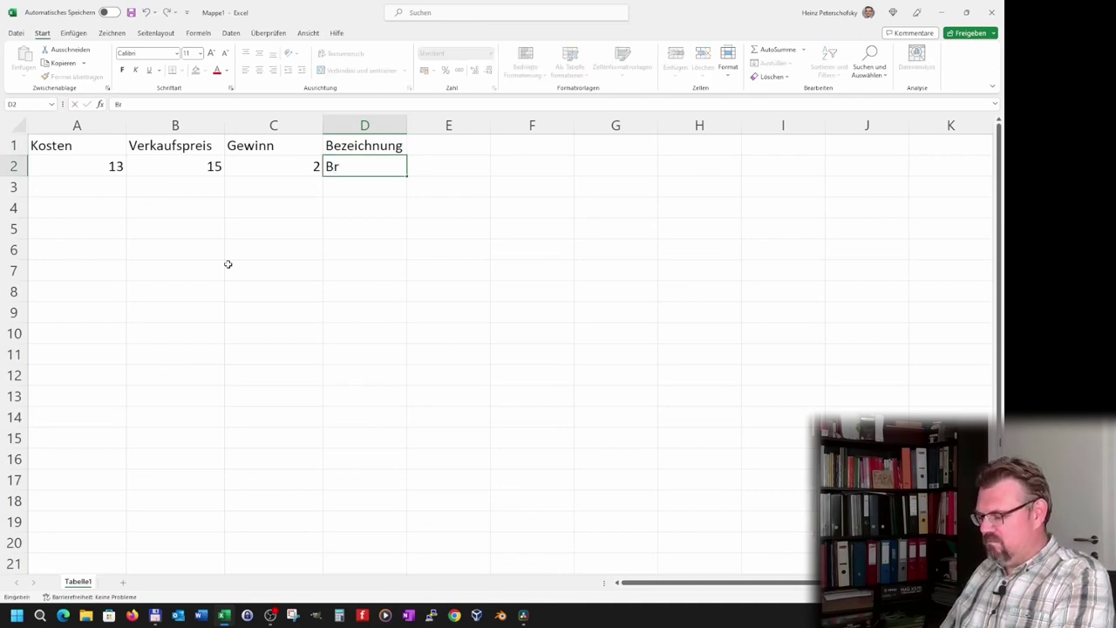
text(emsseil)
key(Return)
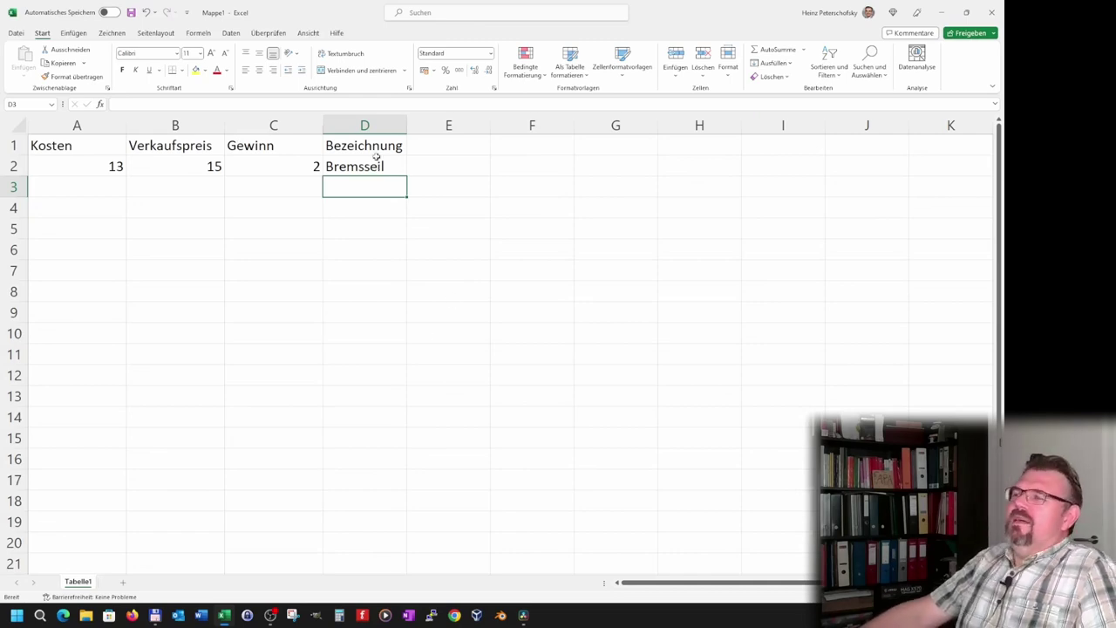
click(380, 129)
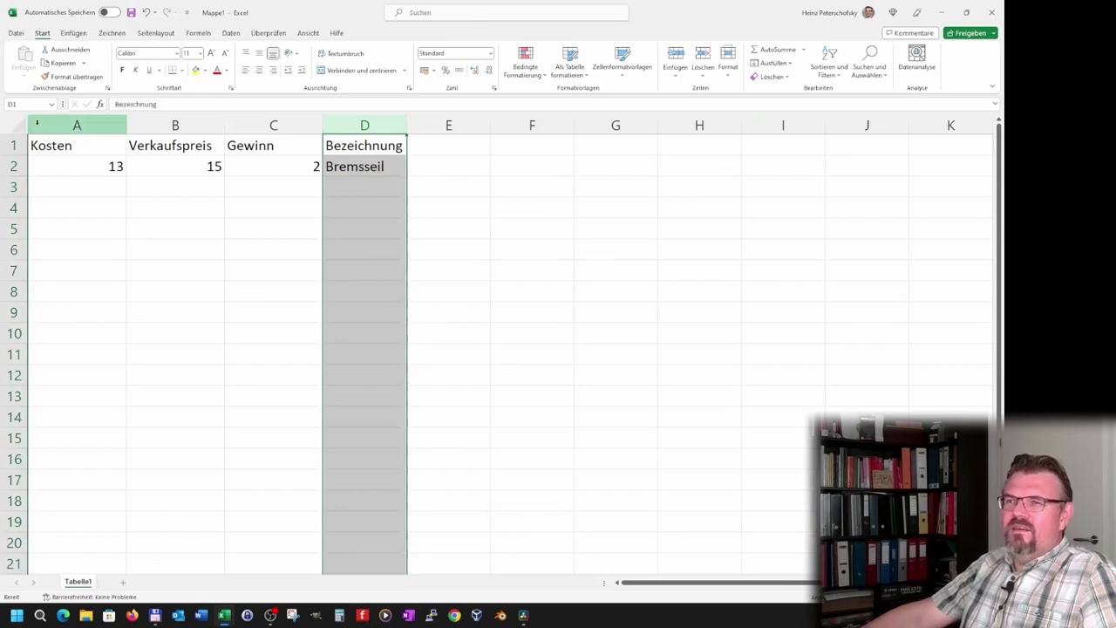
click(158, 320)
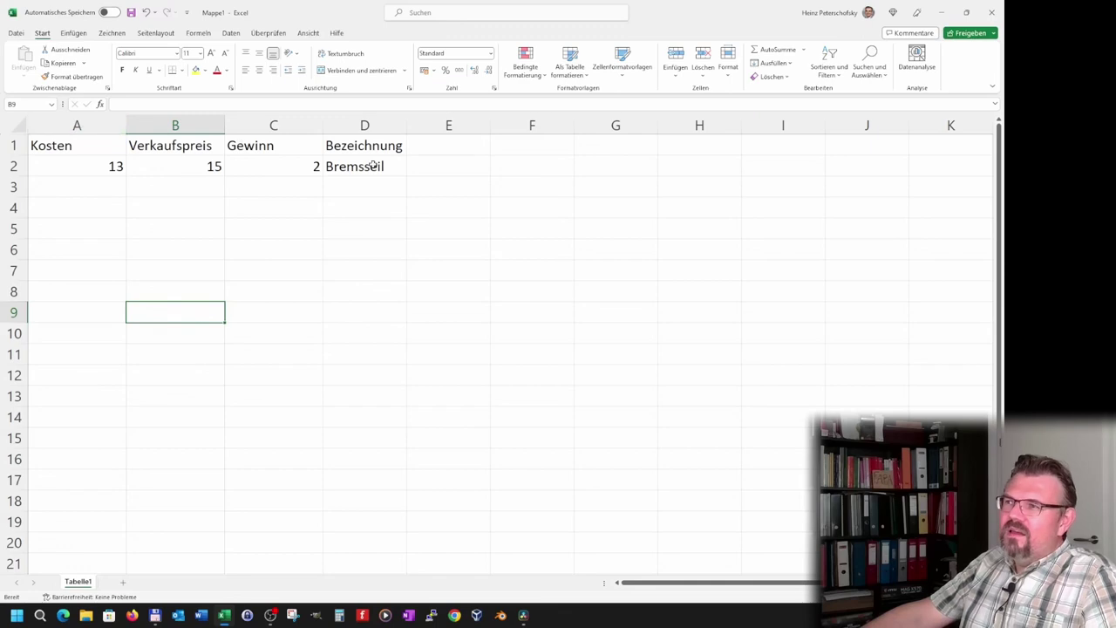
mouse_move(368, 153)
mouse_down()
mouse_move(368, 169)
mouse_move(32, 141)
mouse_up()
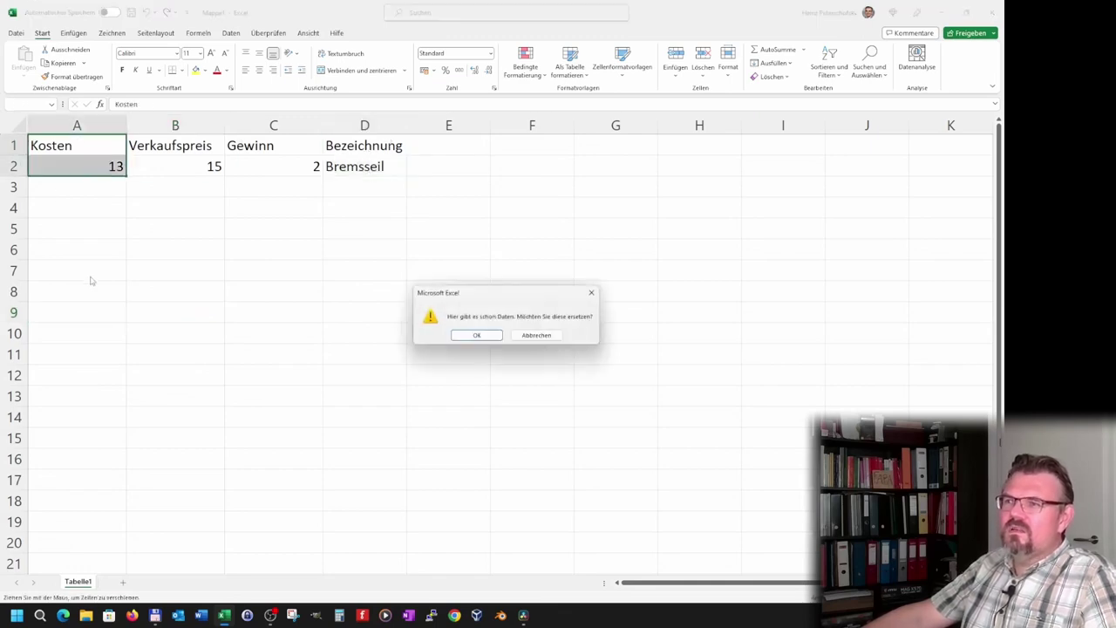
click(535, 335)
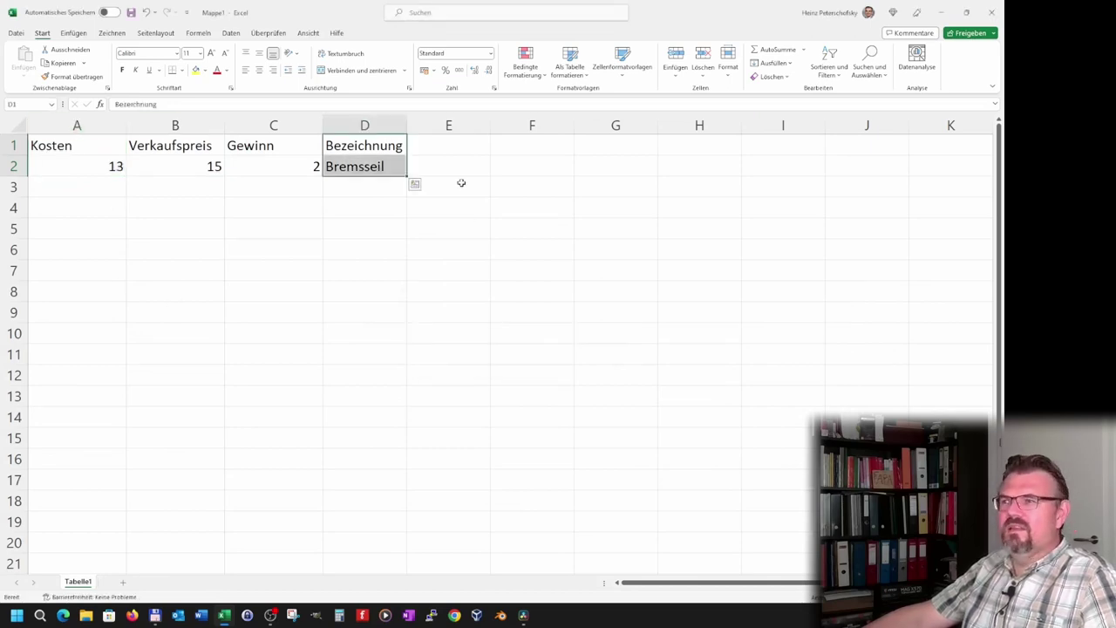
click(357, 212)
mouse_move(363, 149)
mouse_down()
mouse_move(386, 178)
mouse_move(796, 301)
mouse_move(292, 297)
mouse_up()
click(381, 145)
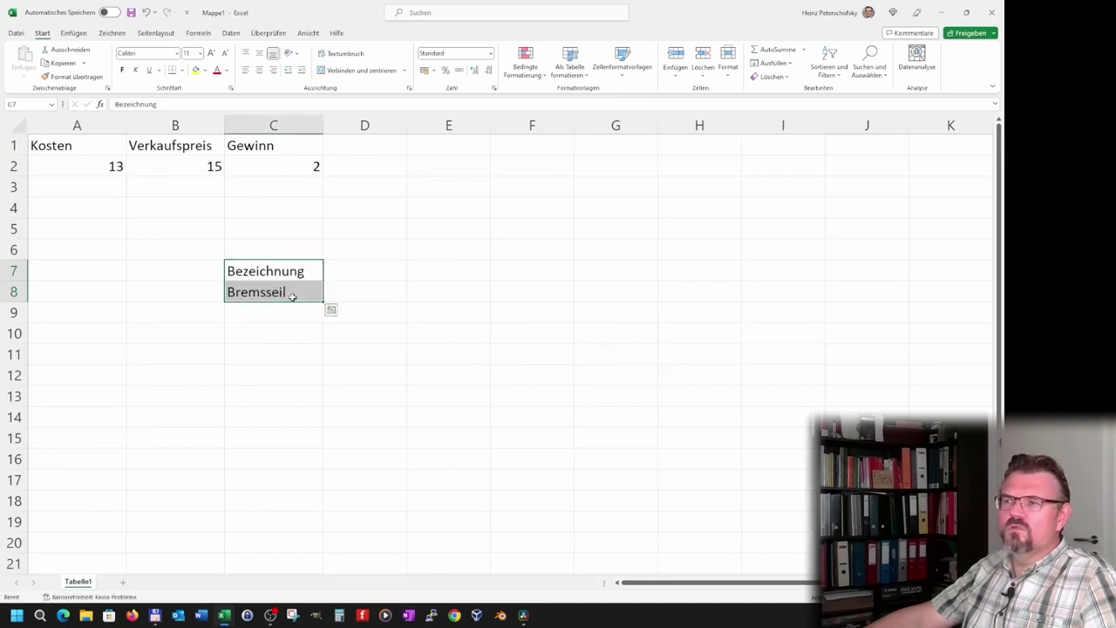
drag(298, 303, 396, 179)
click(392, 248)
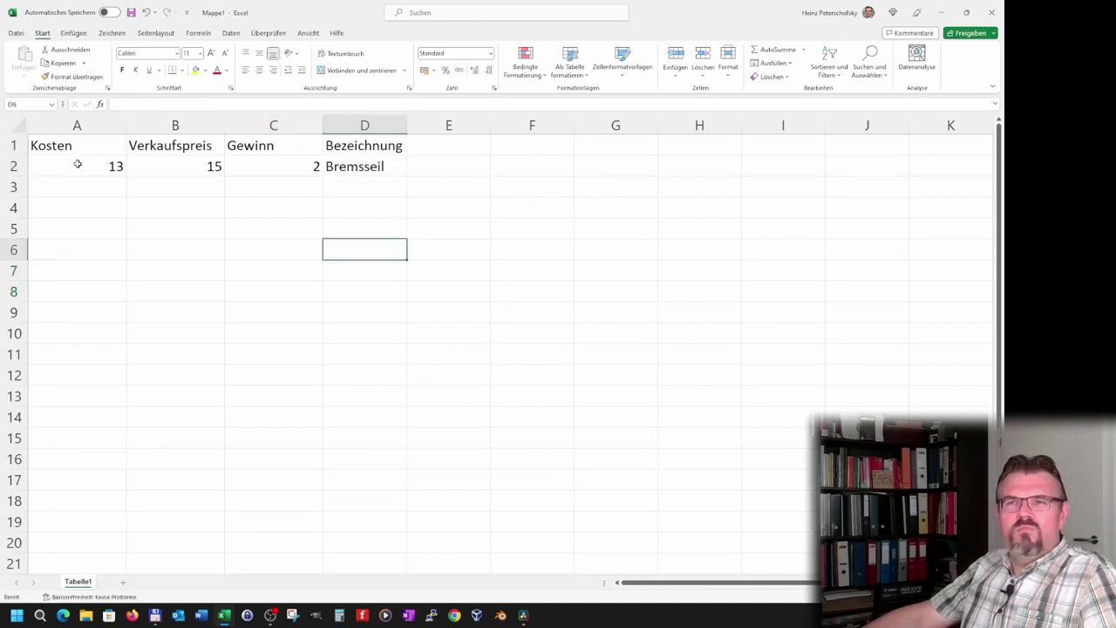
- Insert a new empty column before the Kosten column via the column A context menu
click(91, 125)
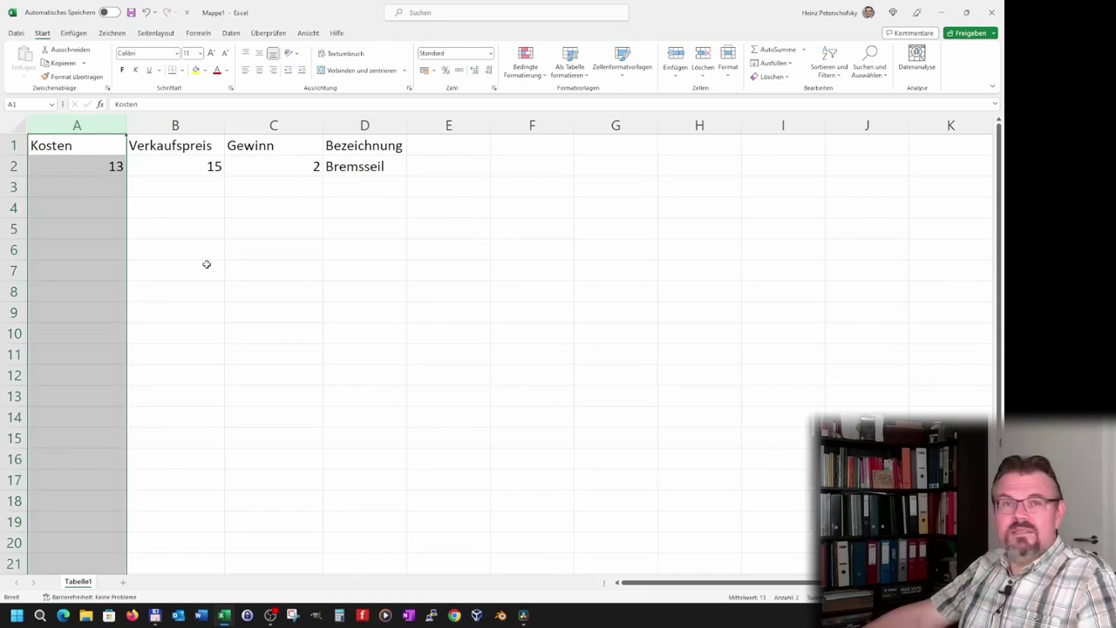
right_click(61, 126)
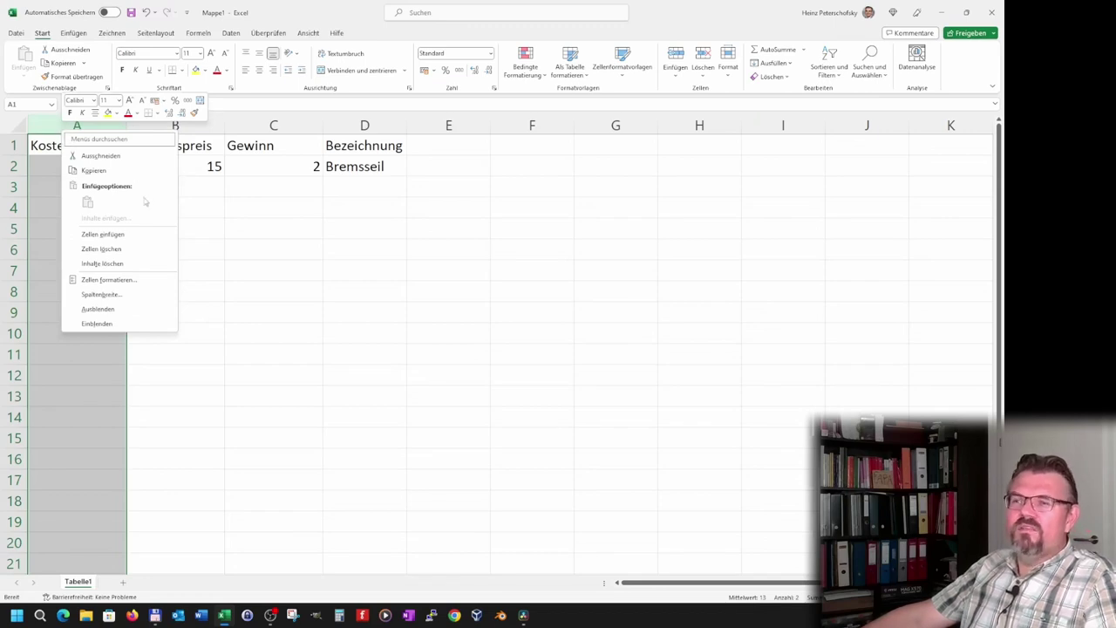
key(Escape)
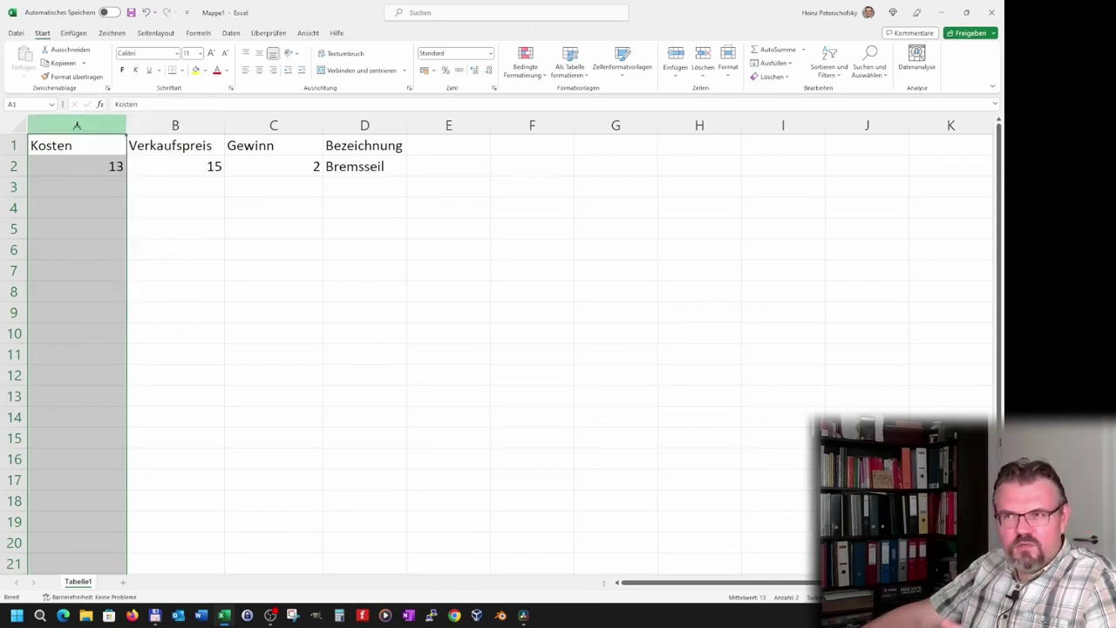
right_click(76, 127)
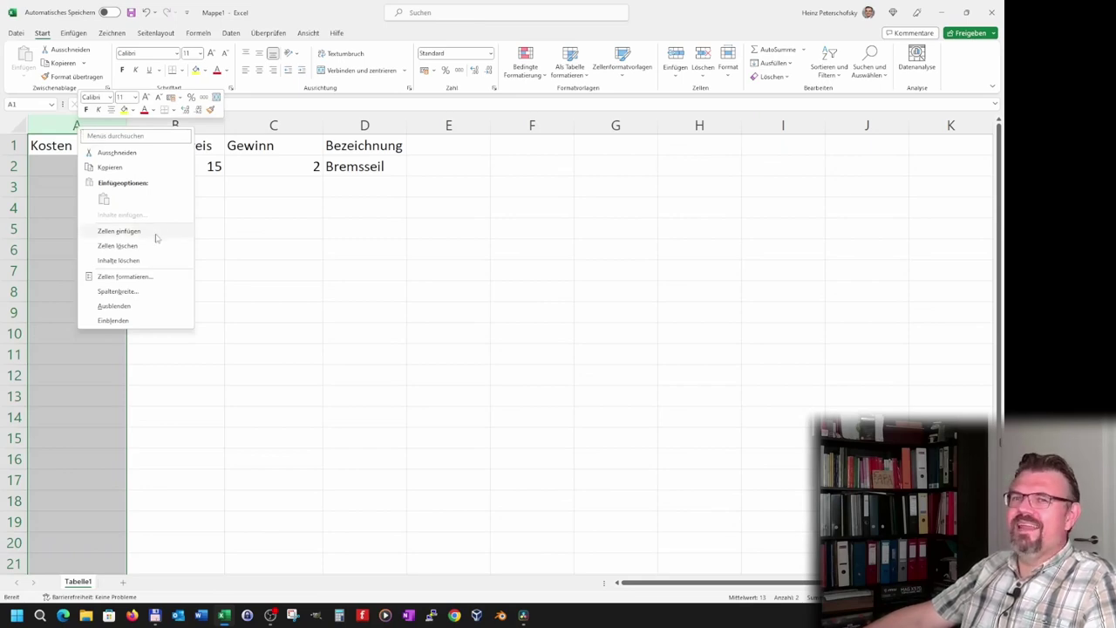
click(157, 234)
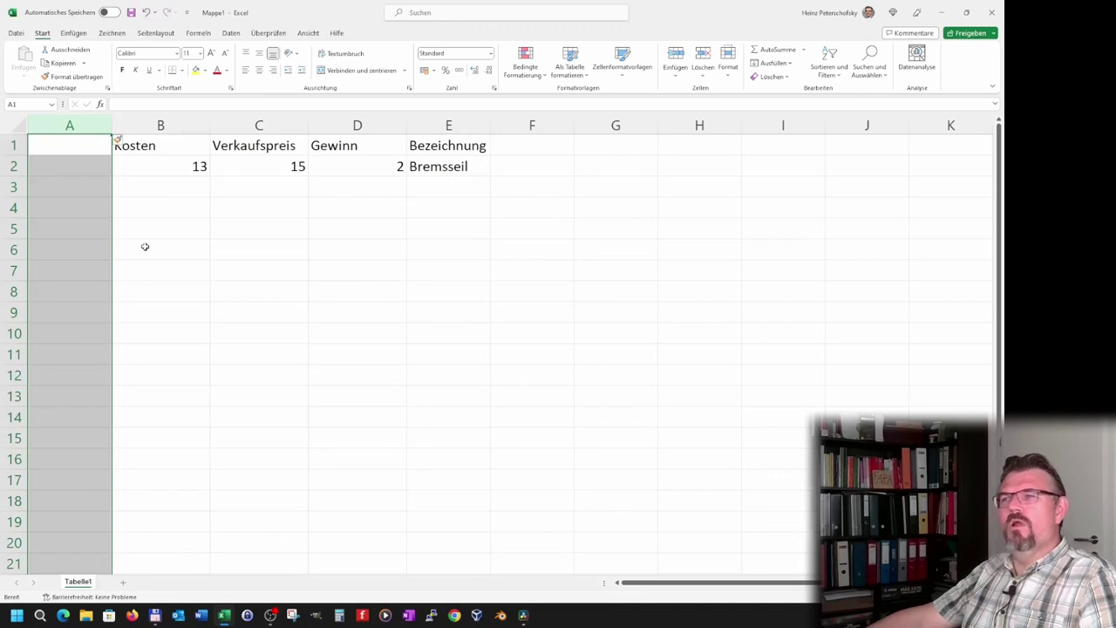
click(145, 247)
- Delete the empty first column with Zellen löschen, then select column A
click(70, 124)
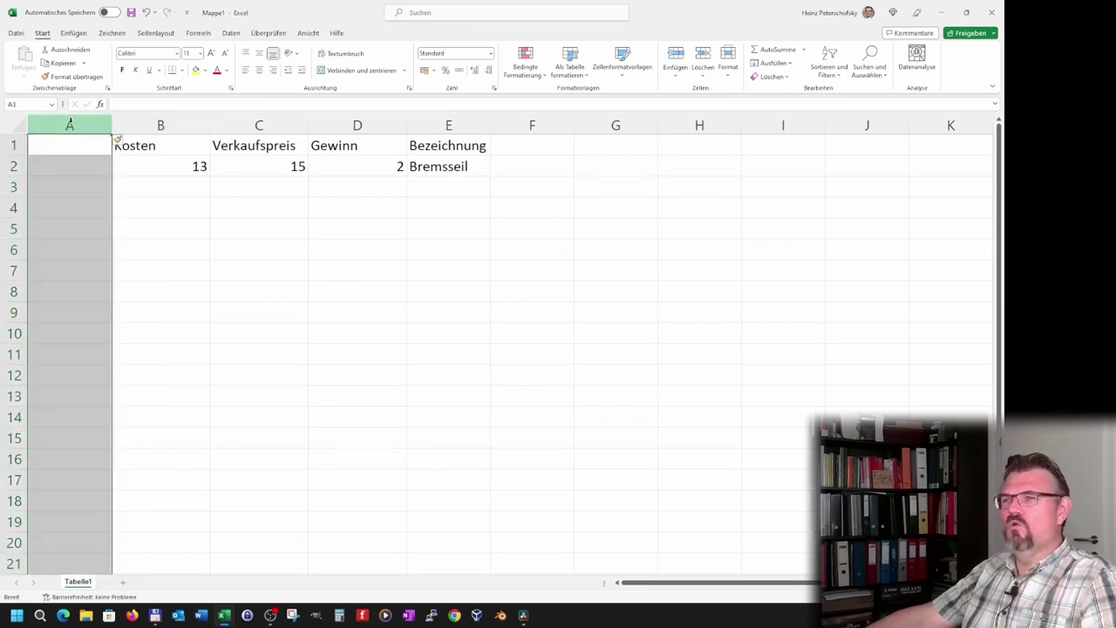
right_click(71, 126)
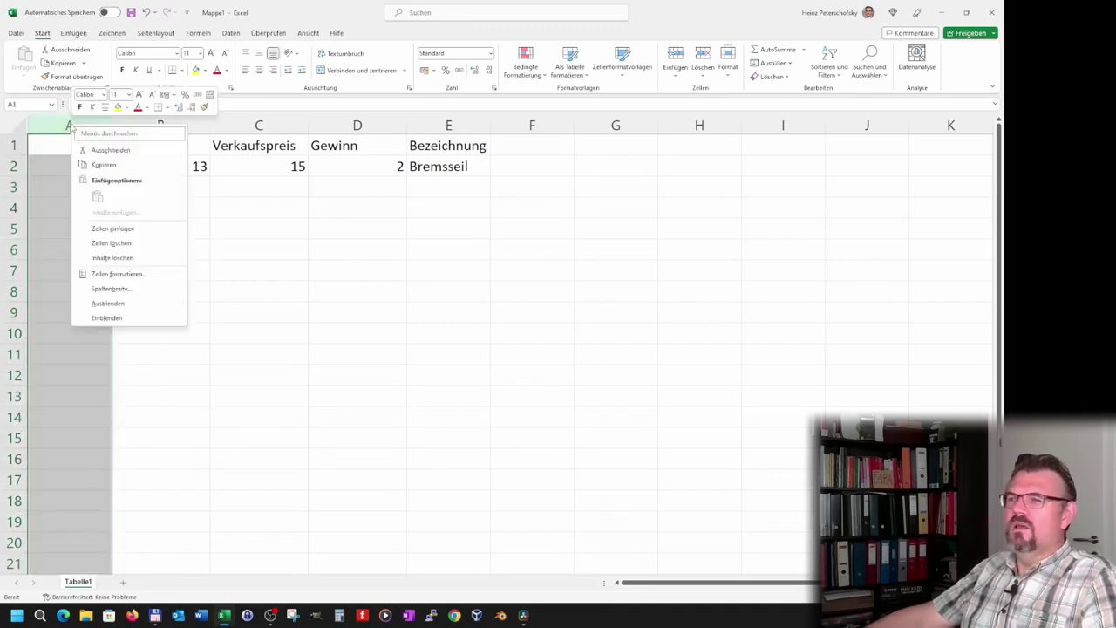
click(152, 244)
click(216, 320)
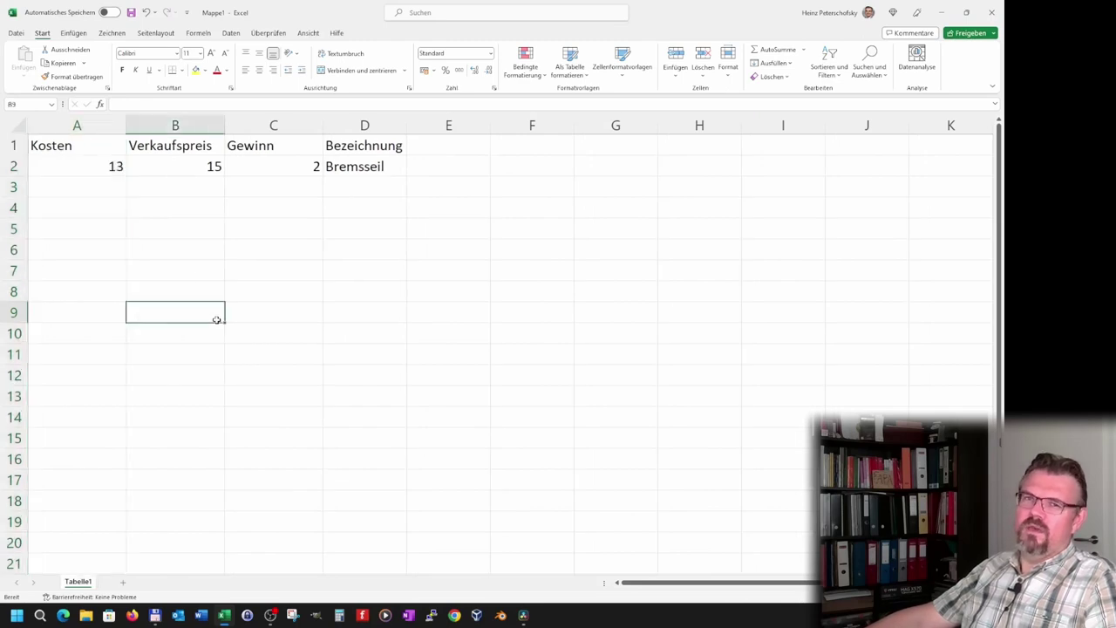
click(83, 126)
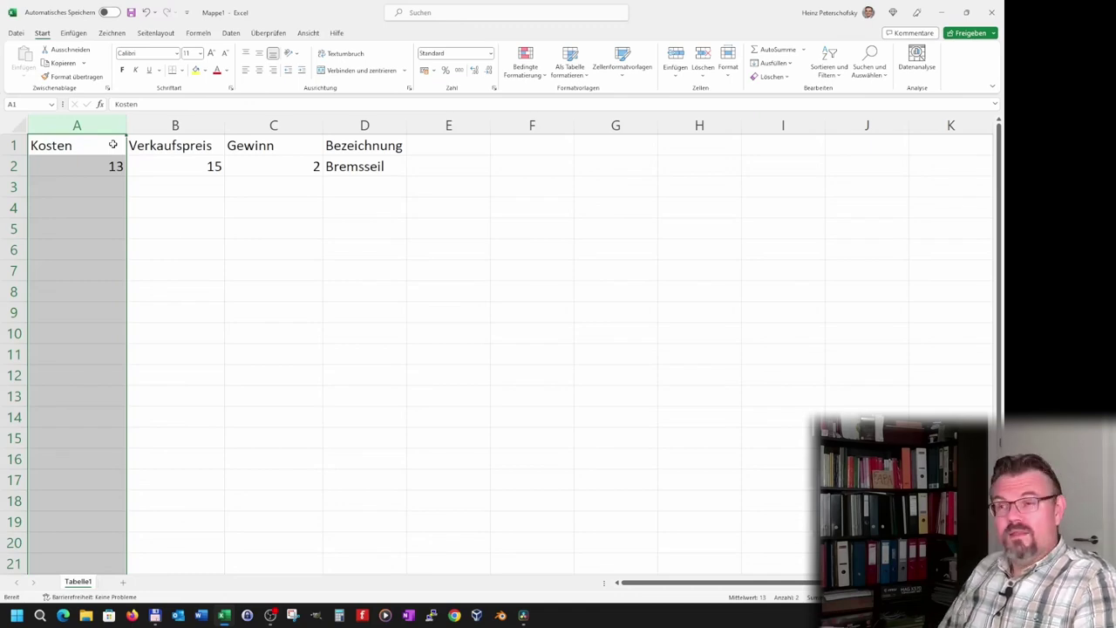
- Insert four empty columns before the table with Ctrl++, then delete two with Ctrl+-
click(132, 255)
click(82, 126)
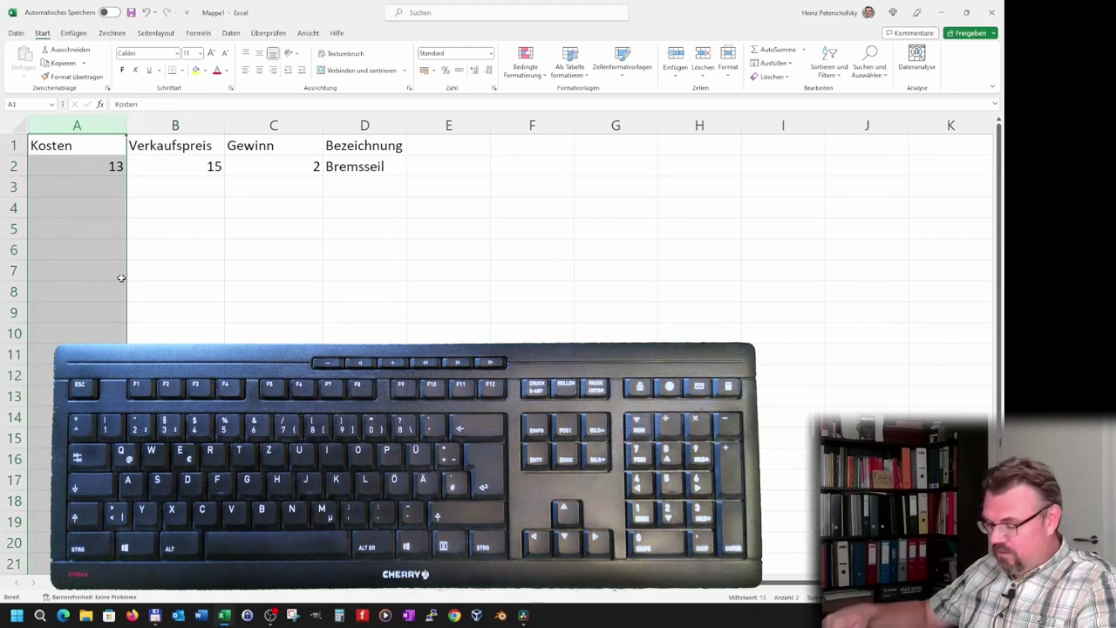
key(ctrl+plus)
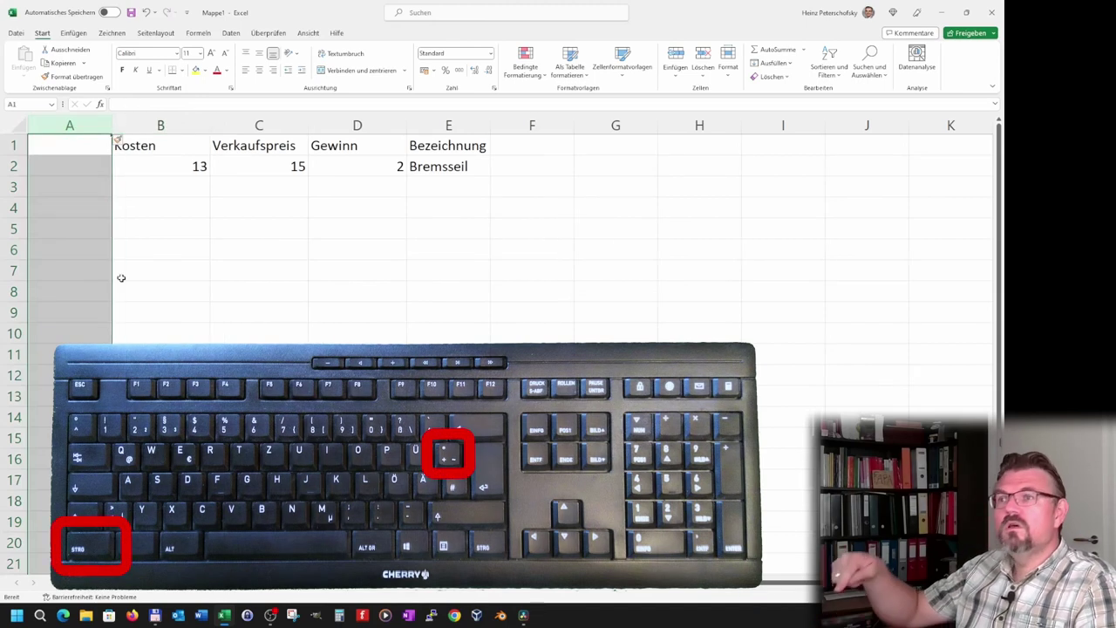
key(ctrl+plus)
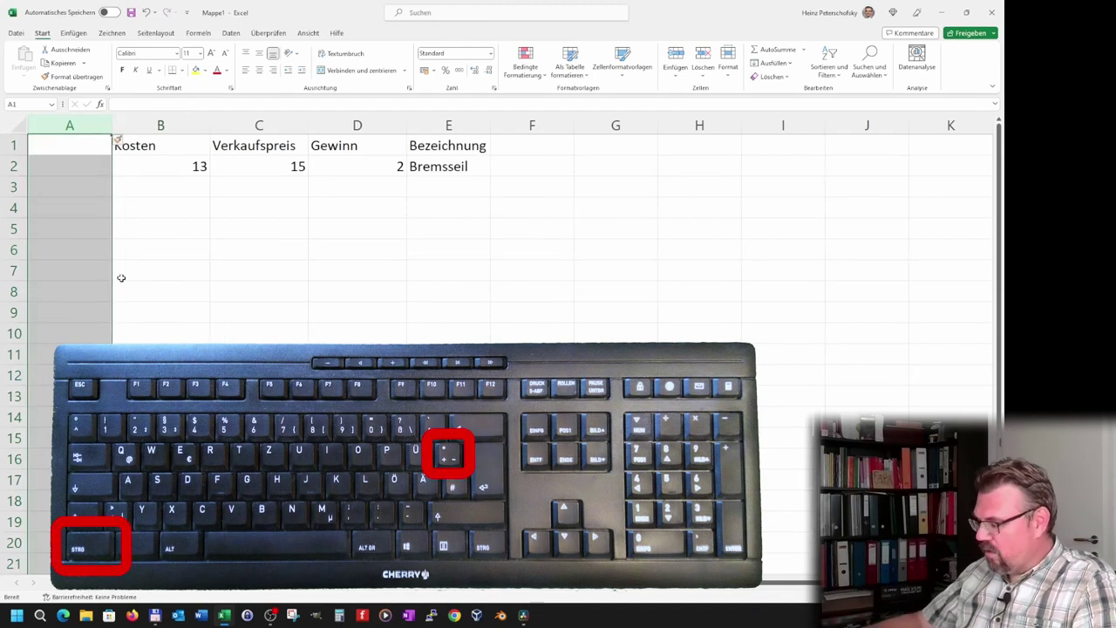
key(ctrl+plus)
key(ctrl+plus)
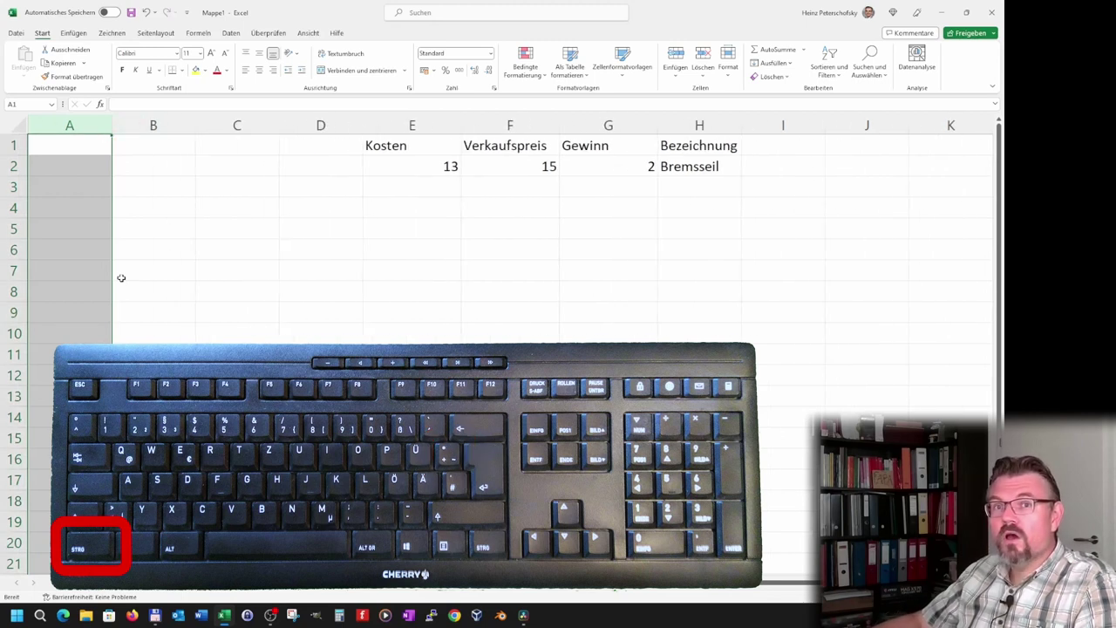
key(ctrl+plus)
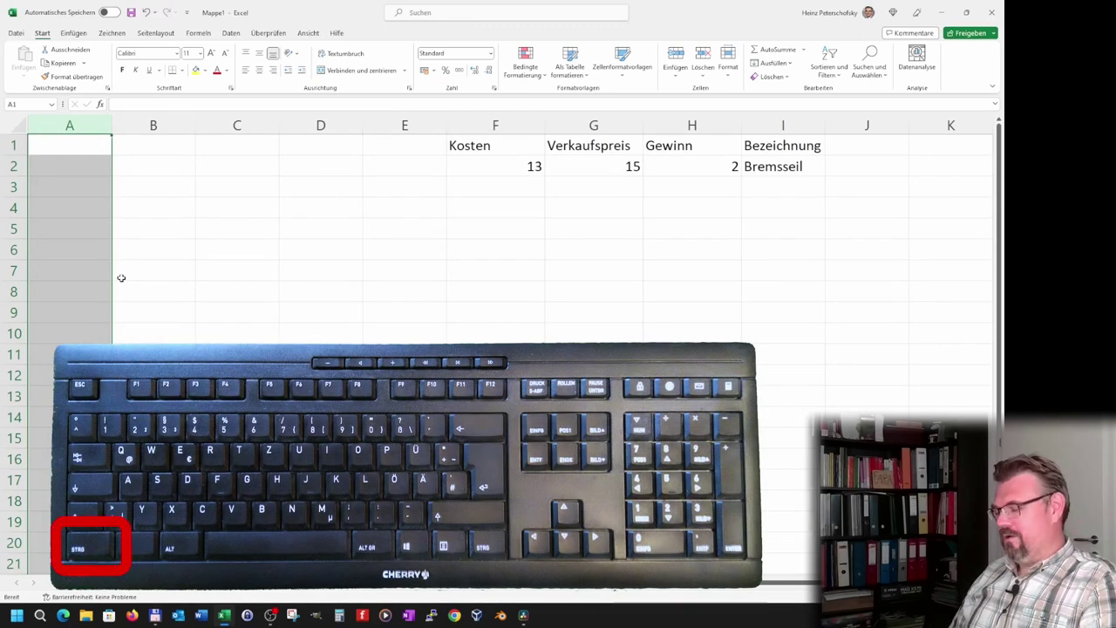
key(ctrl+minus)
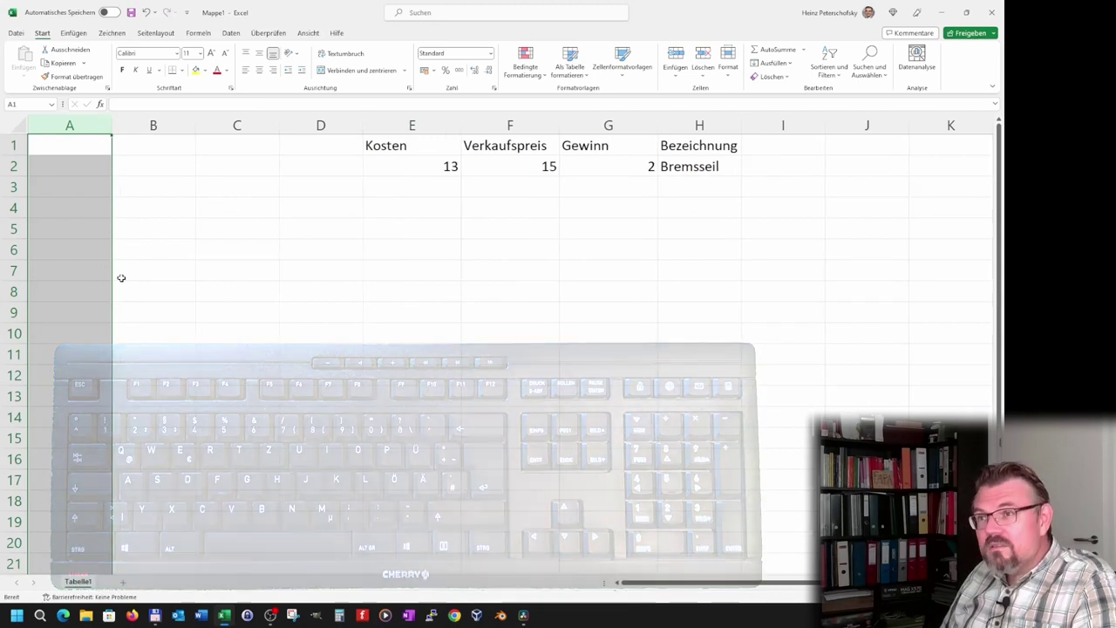
key(ctrl+minus)
key(ctrl+minus)
key(ctrl+minus)
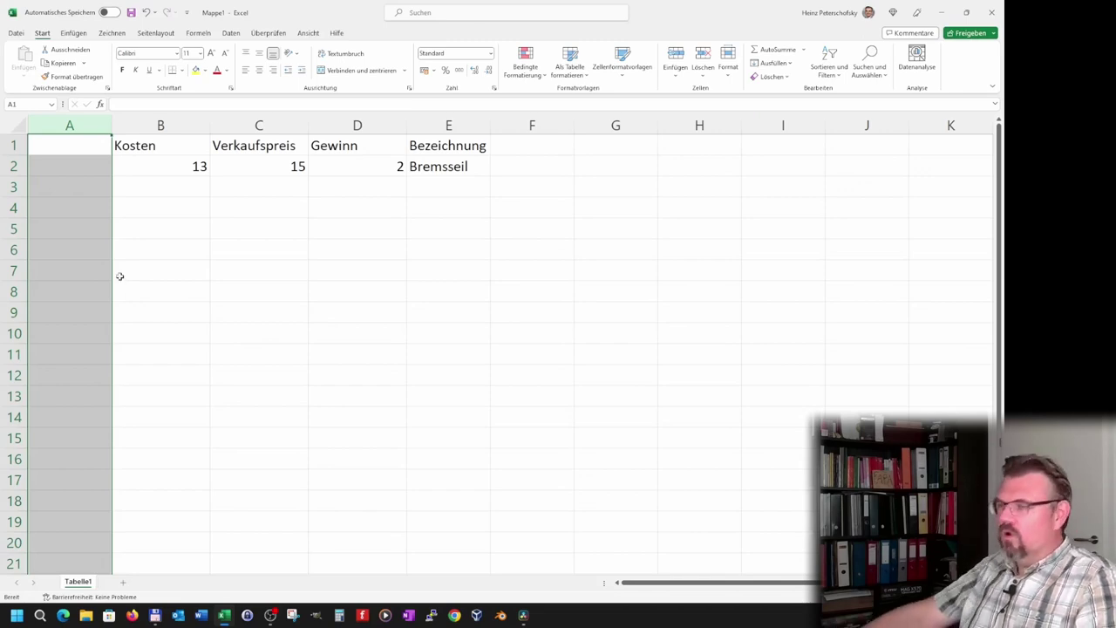
- Insert empty rows above the table, delete them, and undo the accidental header-row deletion
click(14, 145)
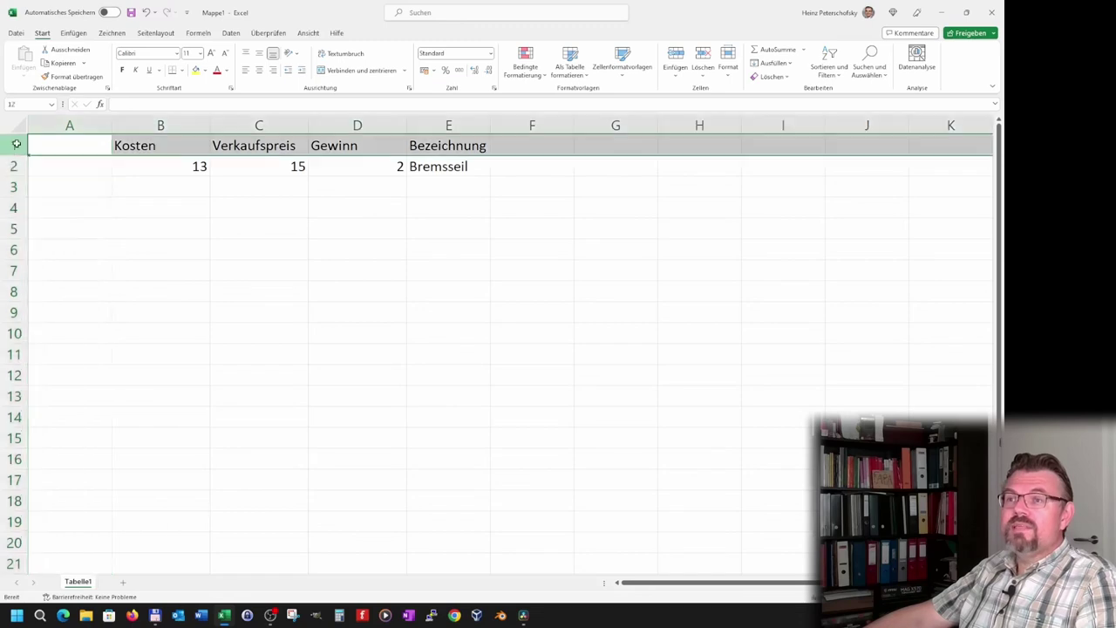
key(ctrl+plus)
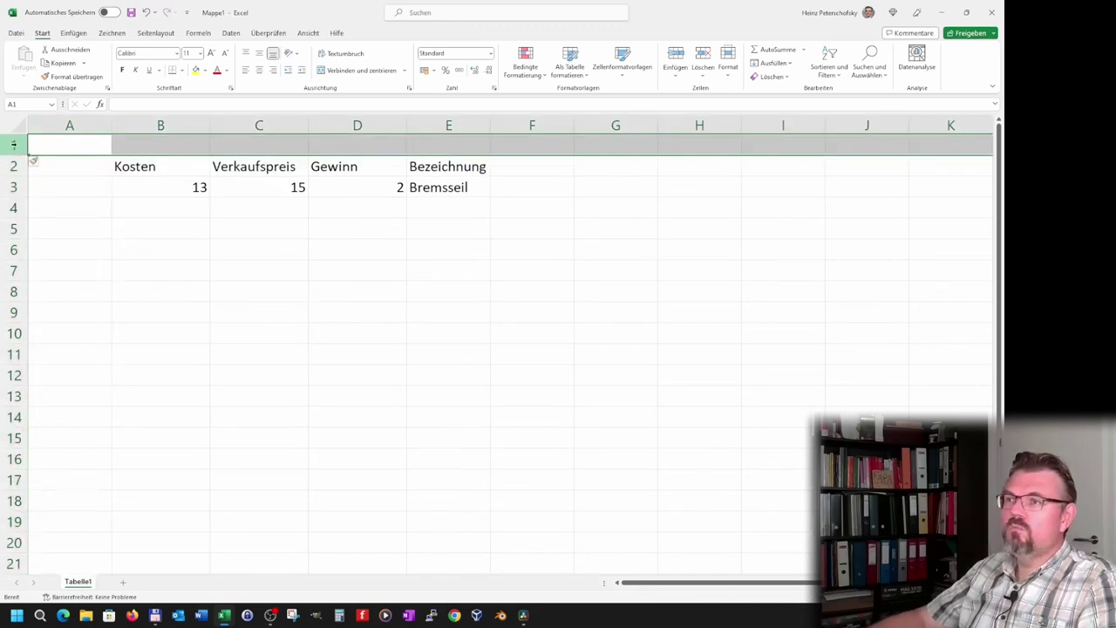
key(ctrl+plus)
key(ctrl+plus)
key(ctrl+plus)
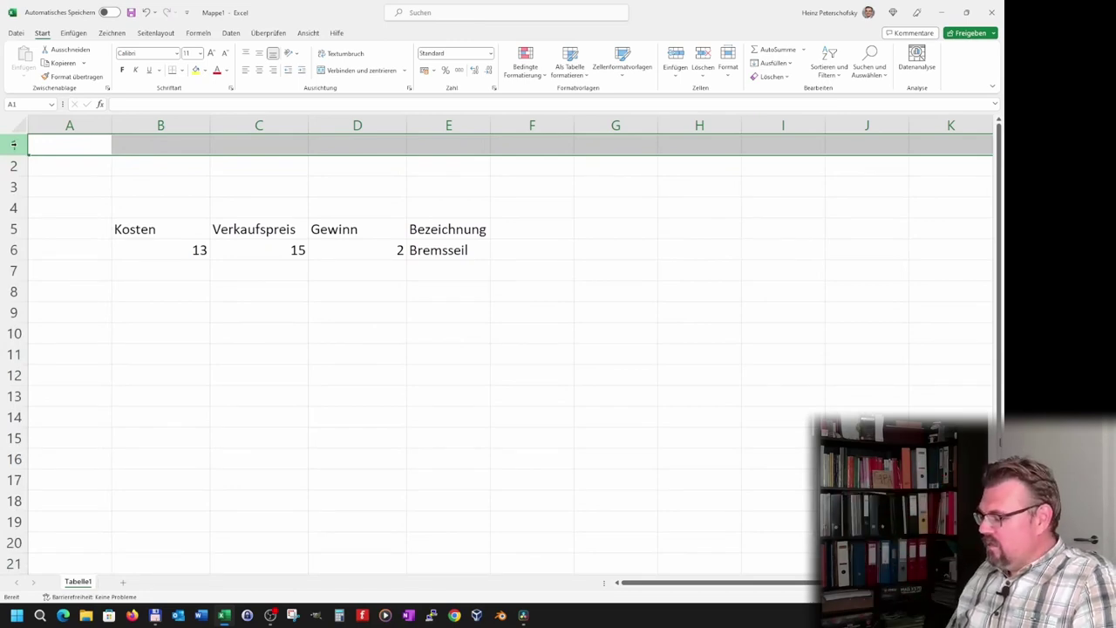
key(ctrl+minus)
key(ctrl+minus)
key(ctrl+minus)
key(ctrl+minus)
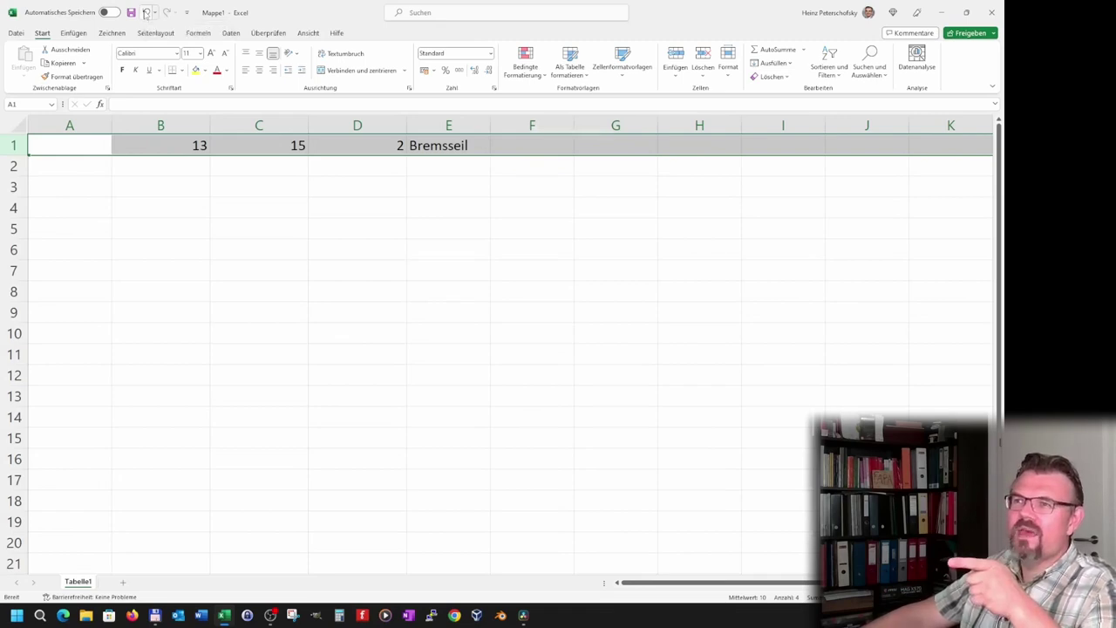
click(146, 13)
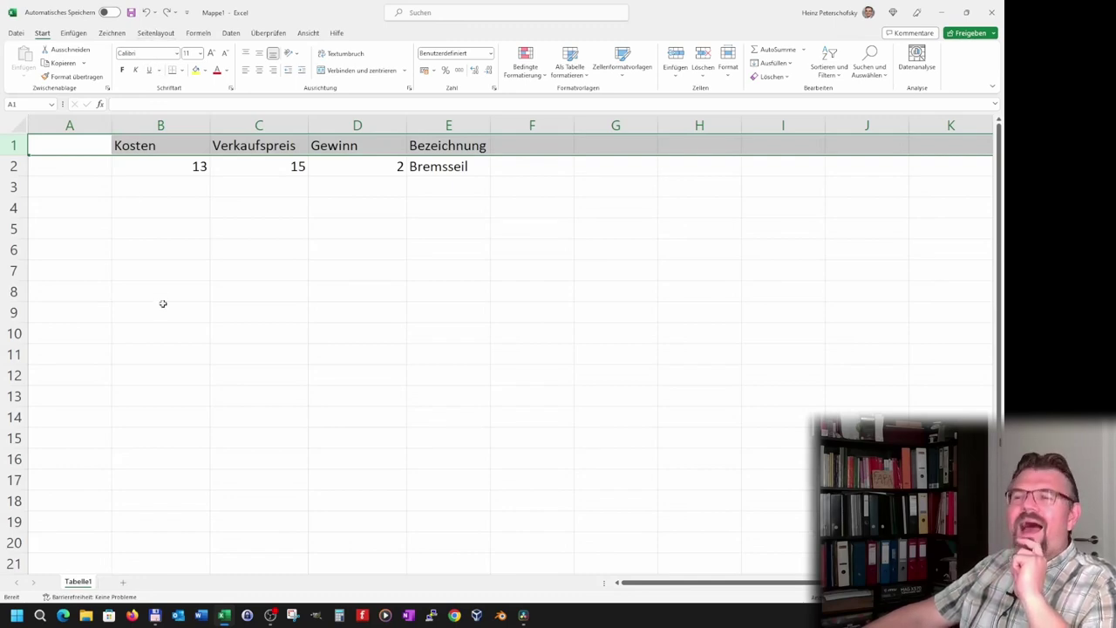
click(162, 303)
click(5, 141)
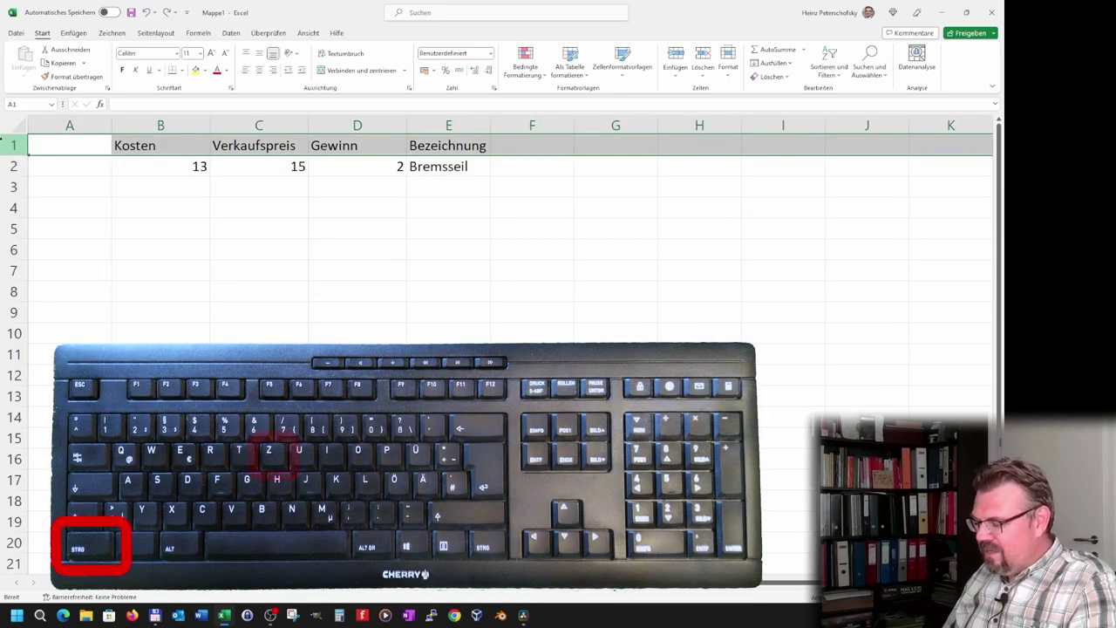
key(ctrl+z)
key(ctrl+z)
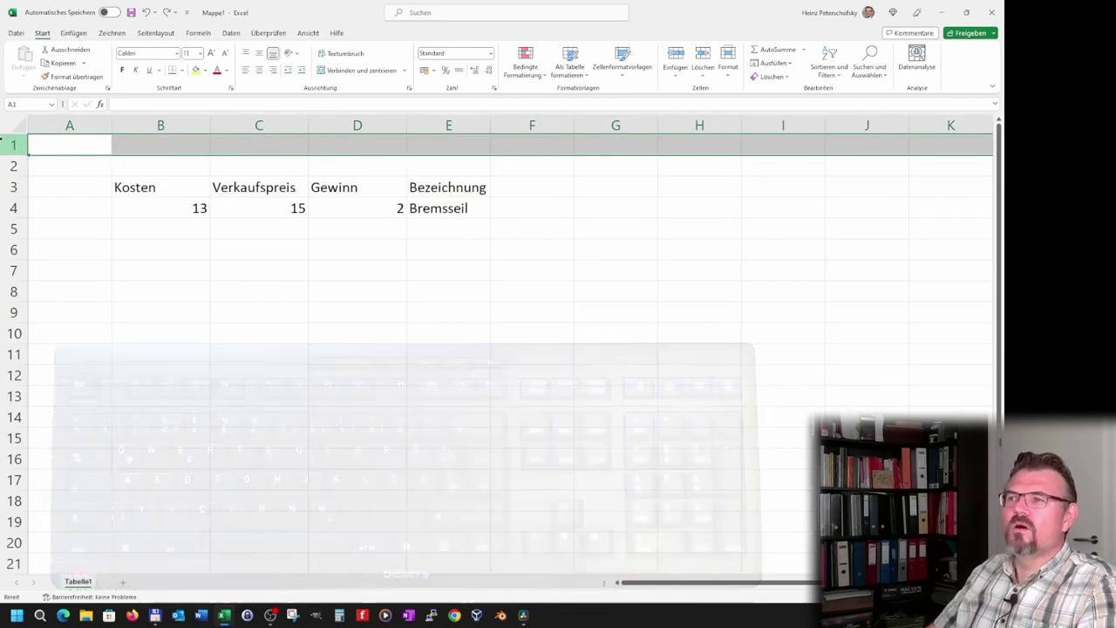
key(ctrl+z)
key(ctrl+z)
key(ctrl+z)
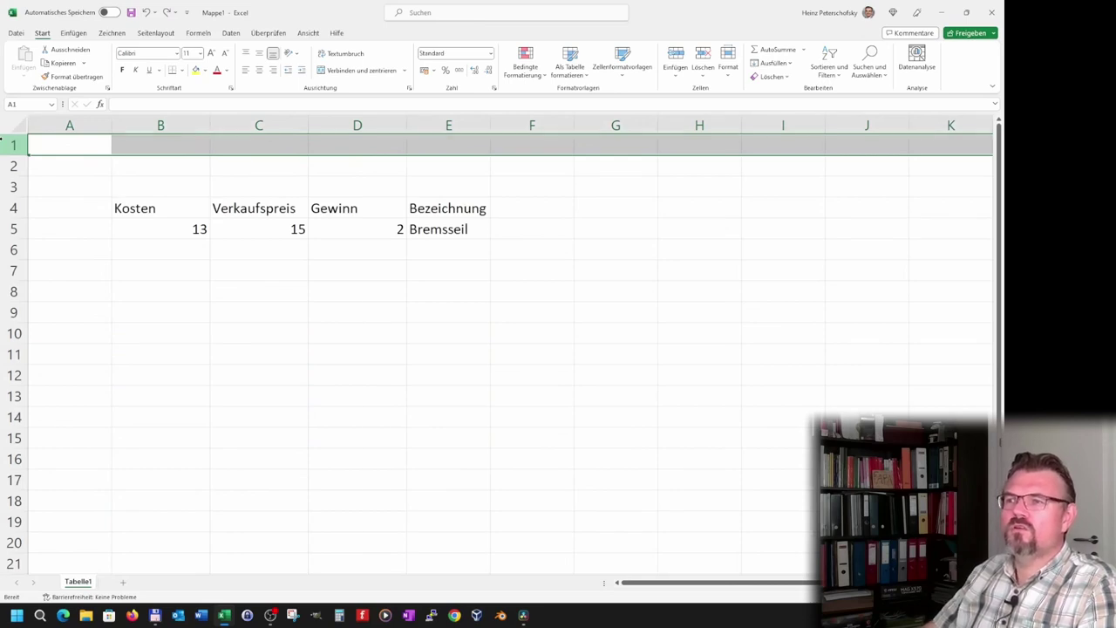
key(ctrl+minus)
key(ctrl+minus)
key(ctrl+minus)
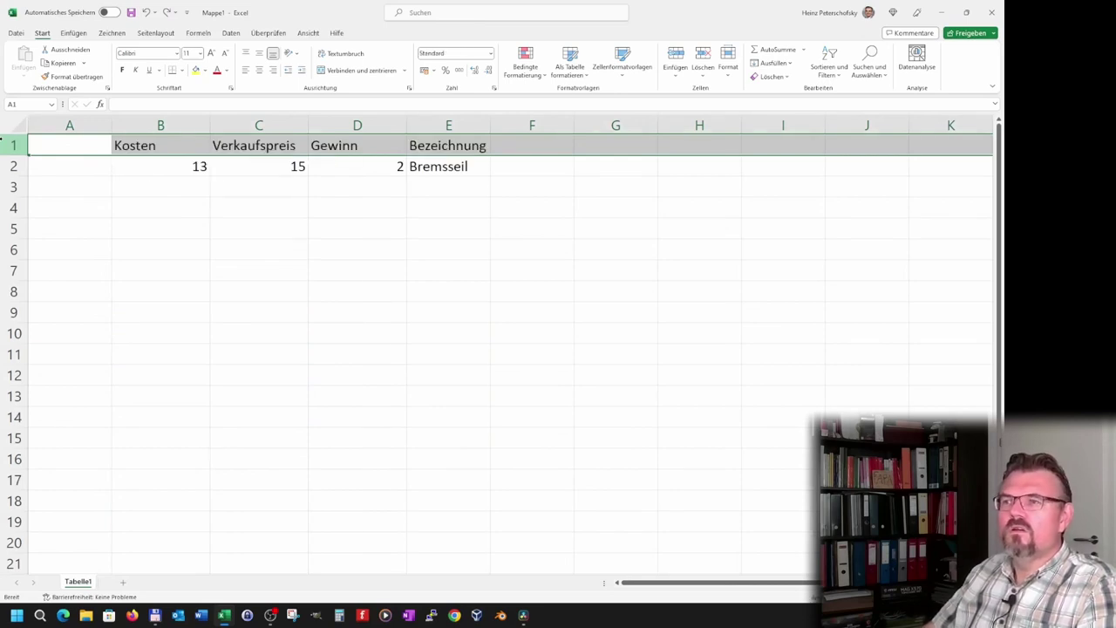
- Insert and remove empty columns before the table so it starts at A1 again
key(ctrl+space)
key(ctrl+plus)
key(ctrl+plus)
key(ctrl+plus)
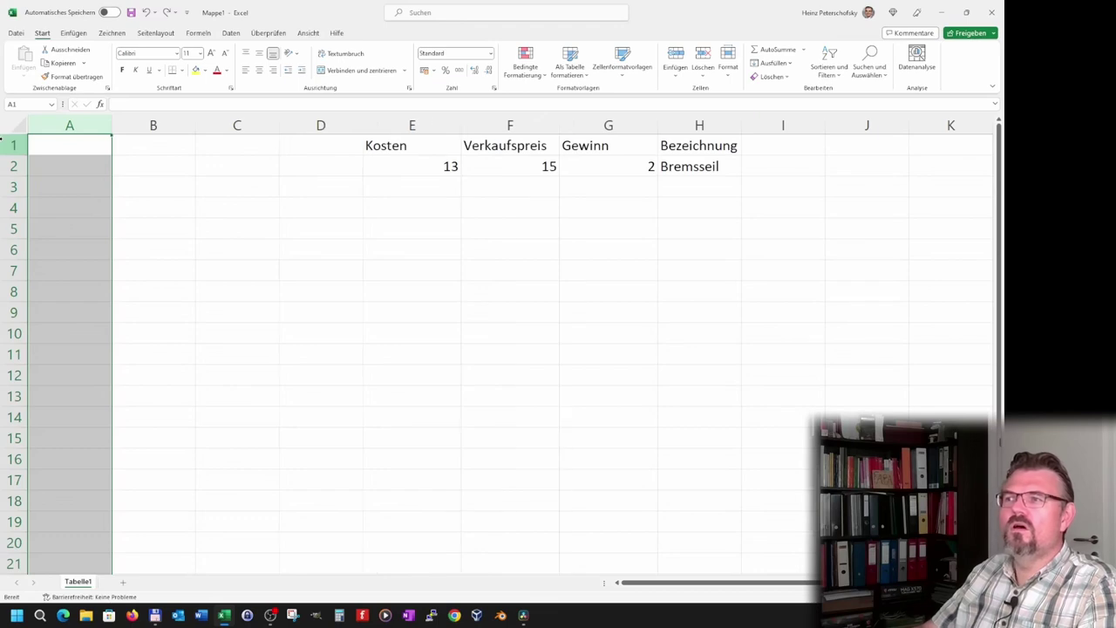
key(ctrl+plus)
key(ctrl+minus)
key(ctrl+minus)
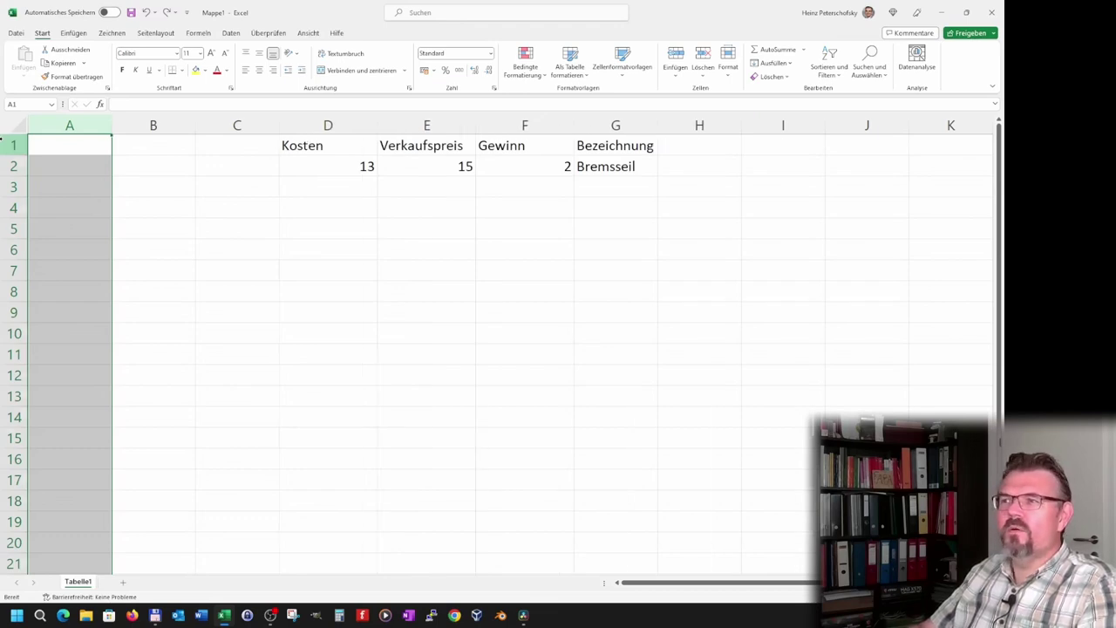
key(ctrl+minus)
key(ctrl+minus)
key(ctrl+minus)
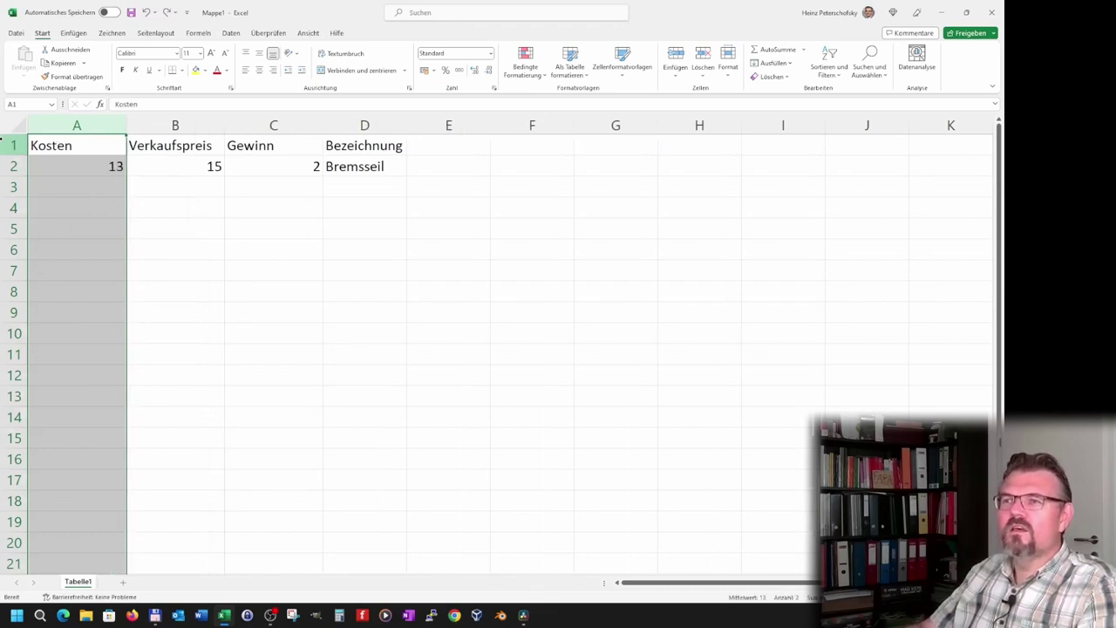
key(ctrl+plus)
key(ctrl+minus)
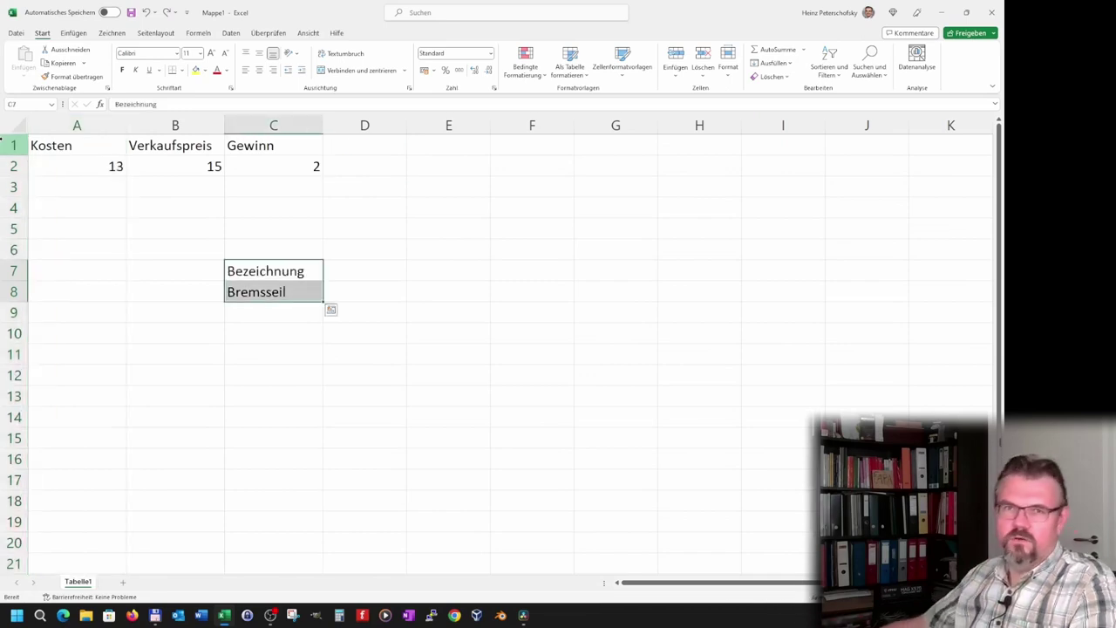
- Insert a blank column A and move Bezeichnung and Bremsseil from D7:D8 into A1:A2
click(44, 126)
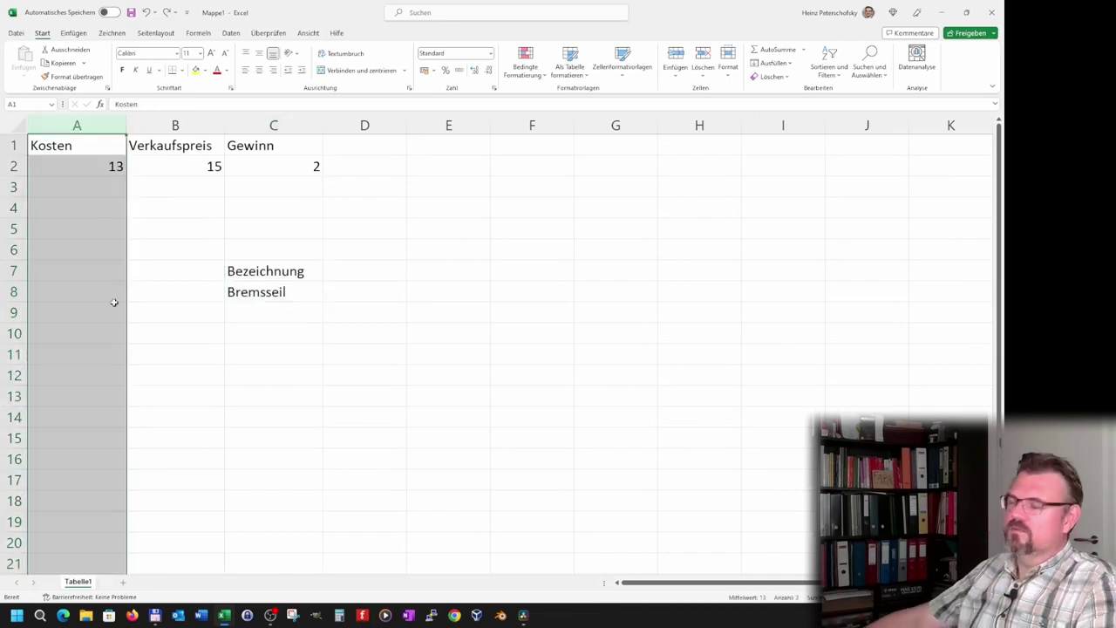
key(ctrl+plus)
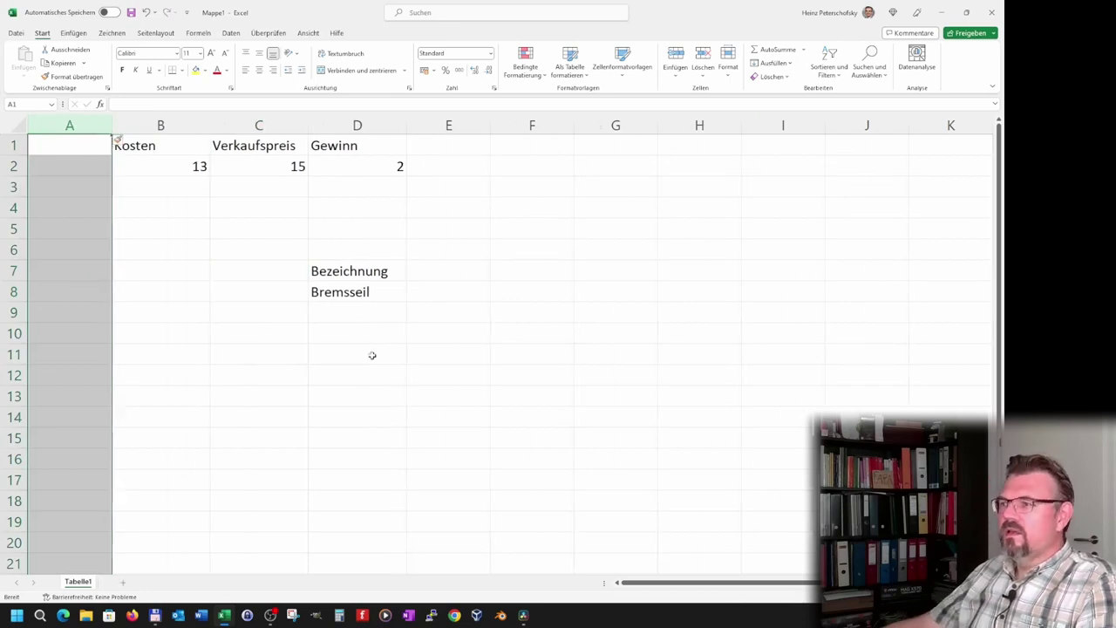
mouse_move(373, 276)
mouse_down()
mouse_move(379, 292)
mouse_move(106, 137)
mouse_up()
click(166, 248)
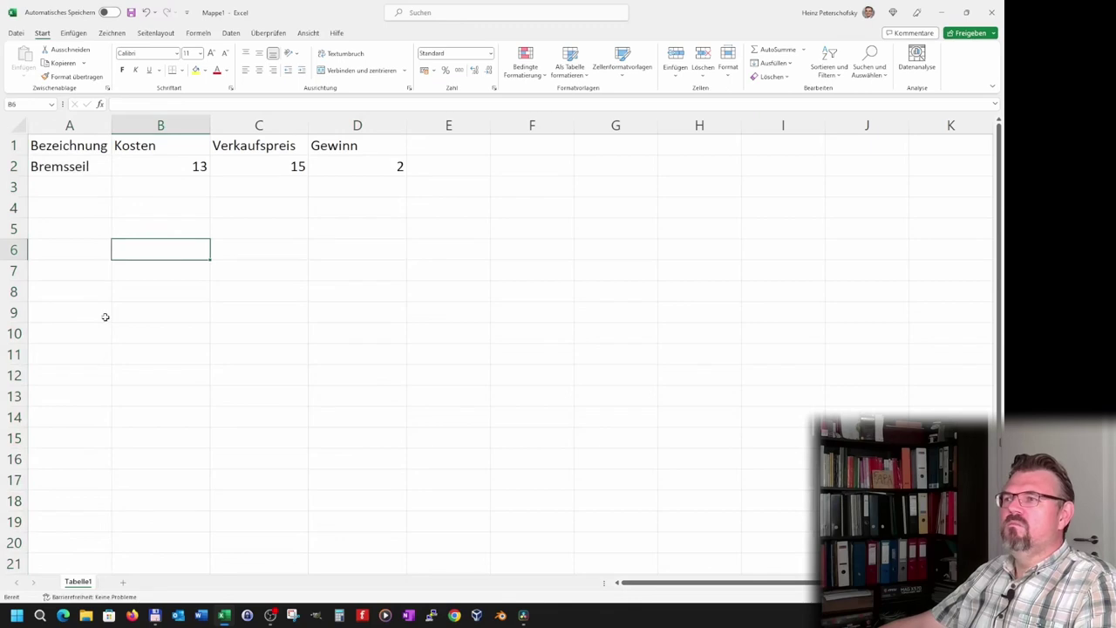
click(90, 186)
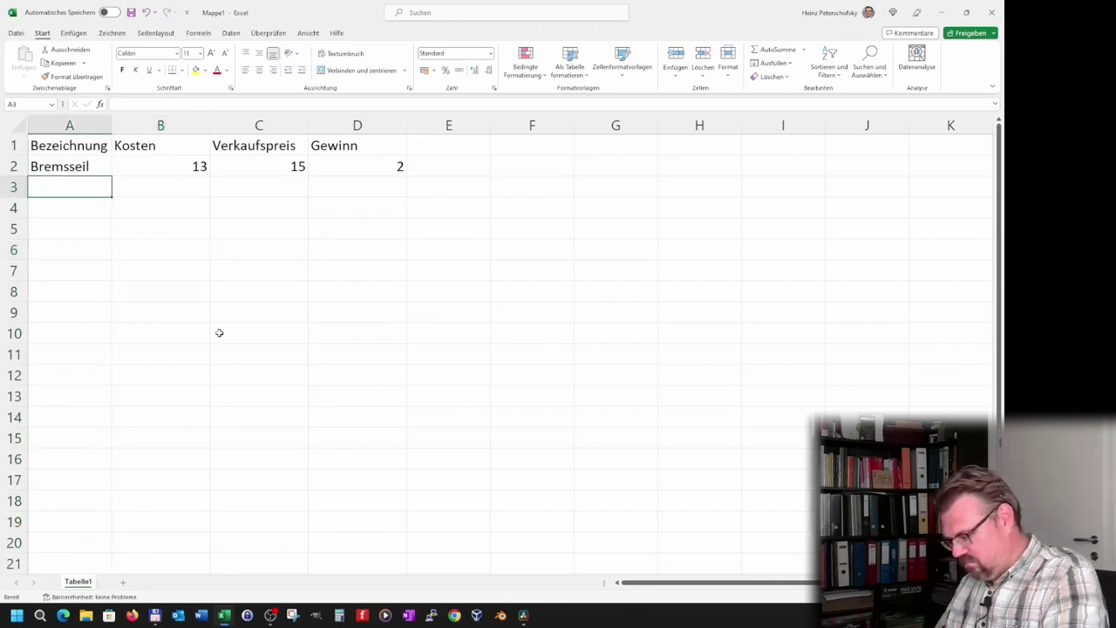
- Enter Bremsbacken in A3, then 75, 100 and 25 in B3, C3 and D3
text(Bre)
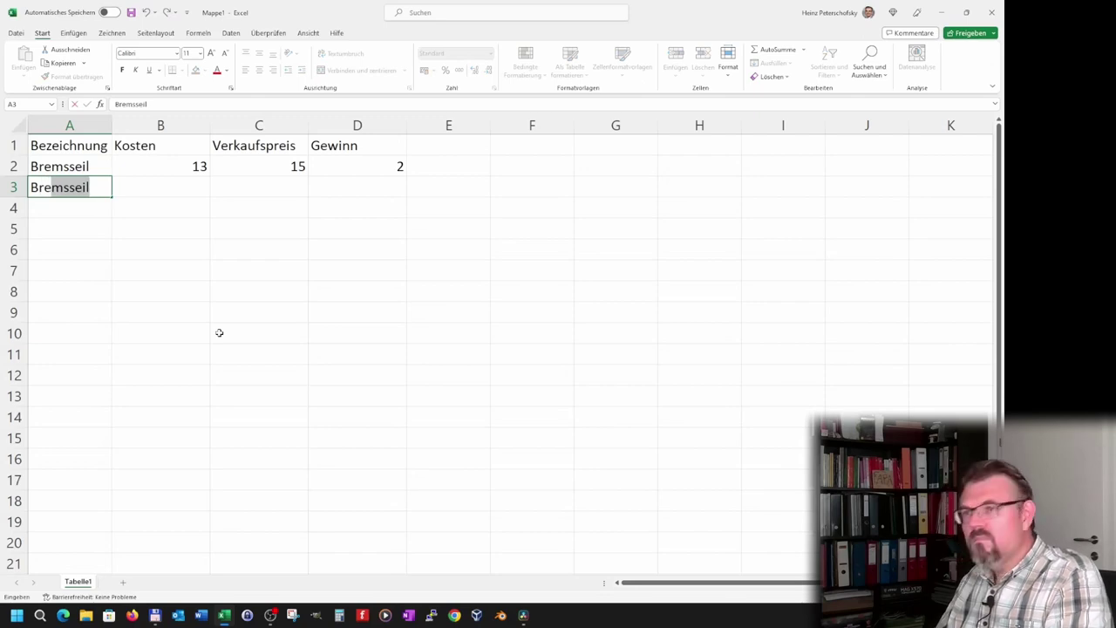
text(ms)
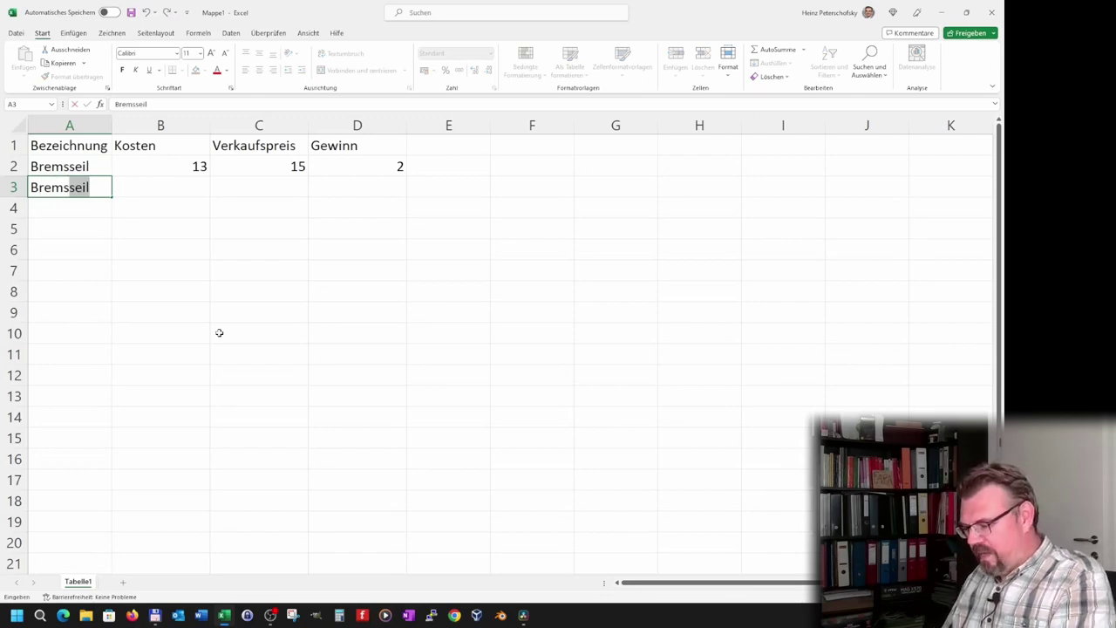
text(b)
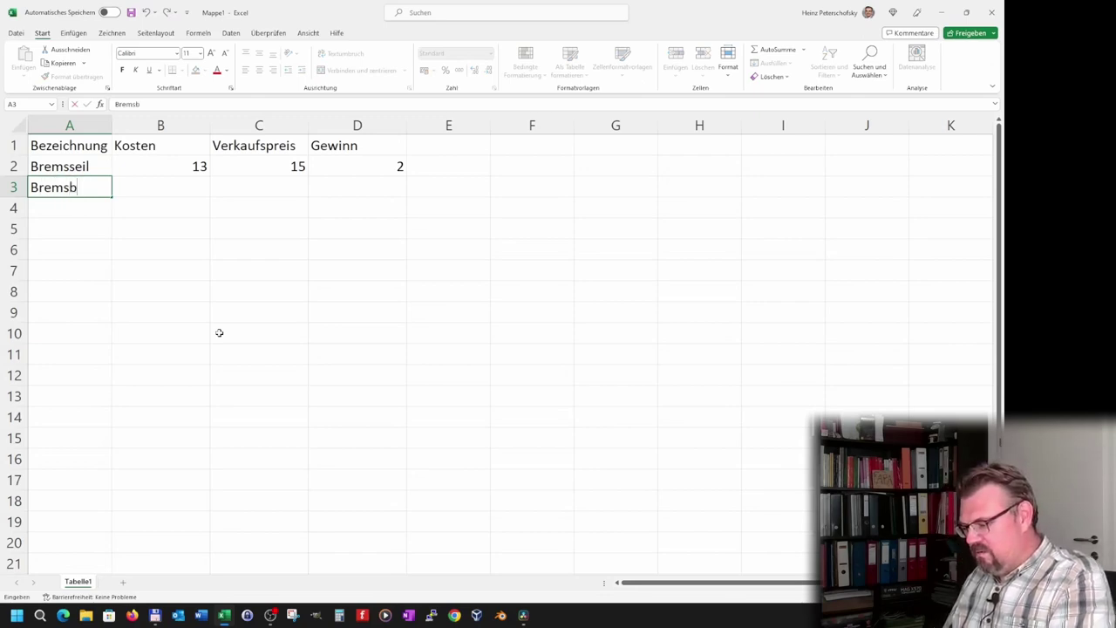
text(acken)
key(Tab)
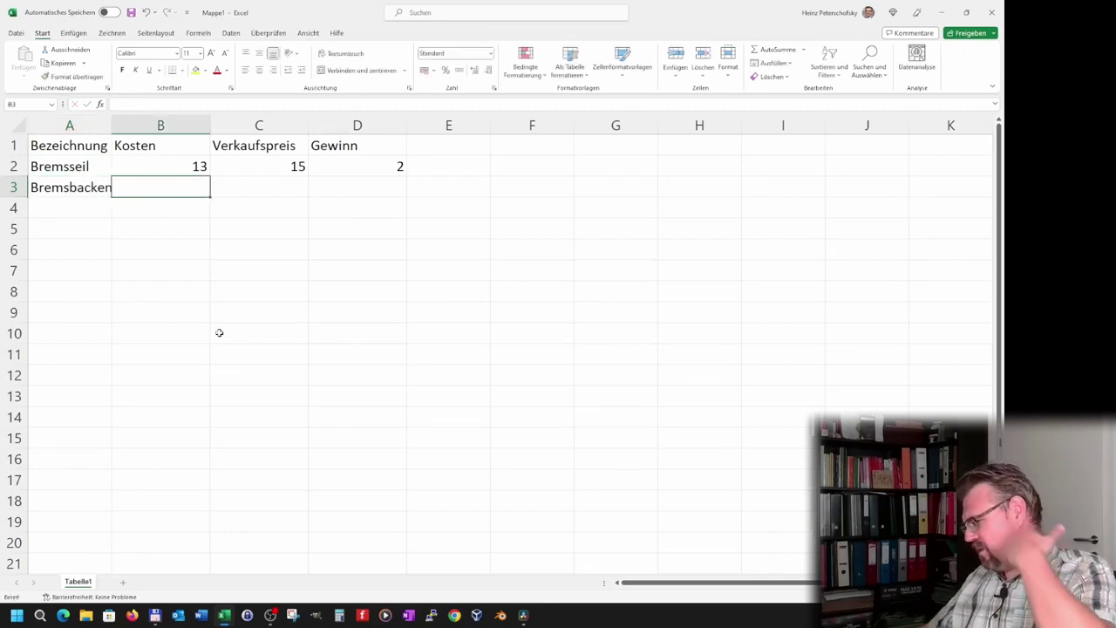
text(75)
key(Tab)
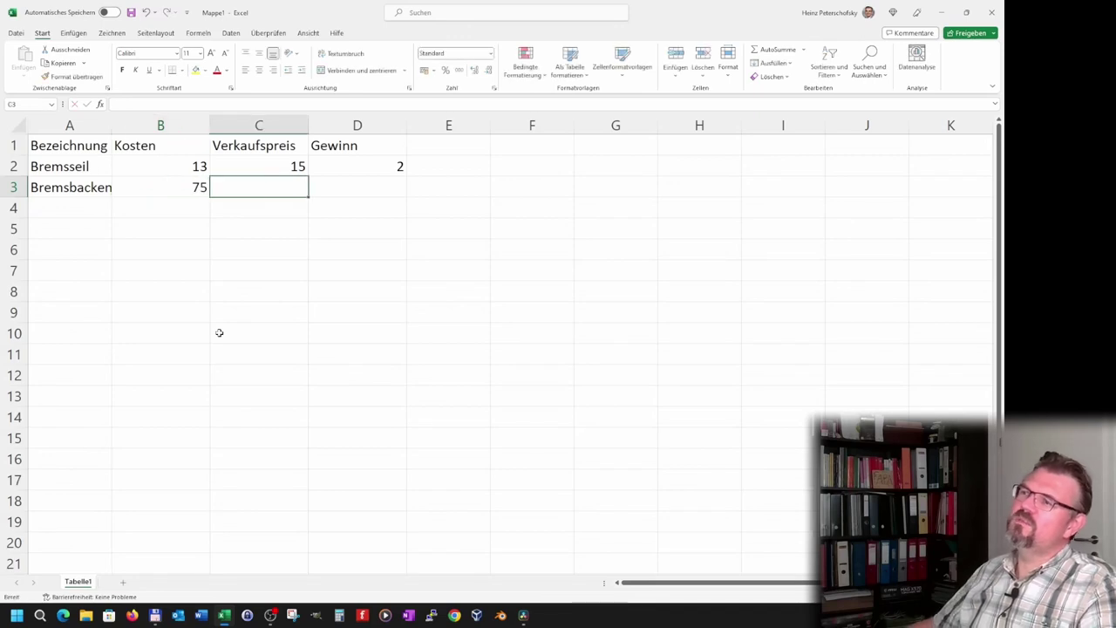
text(1)
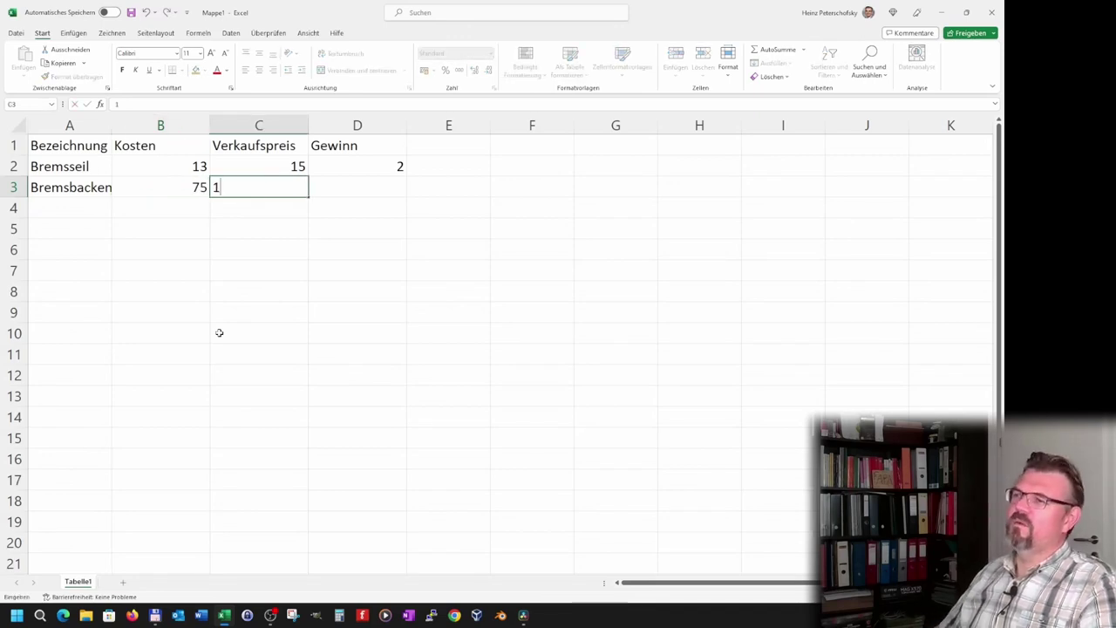
text(00)
key(Tab)
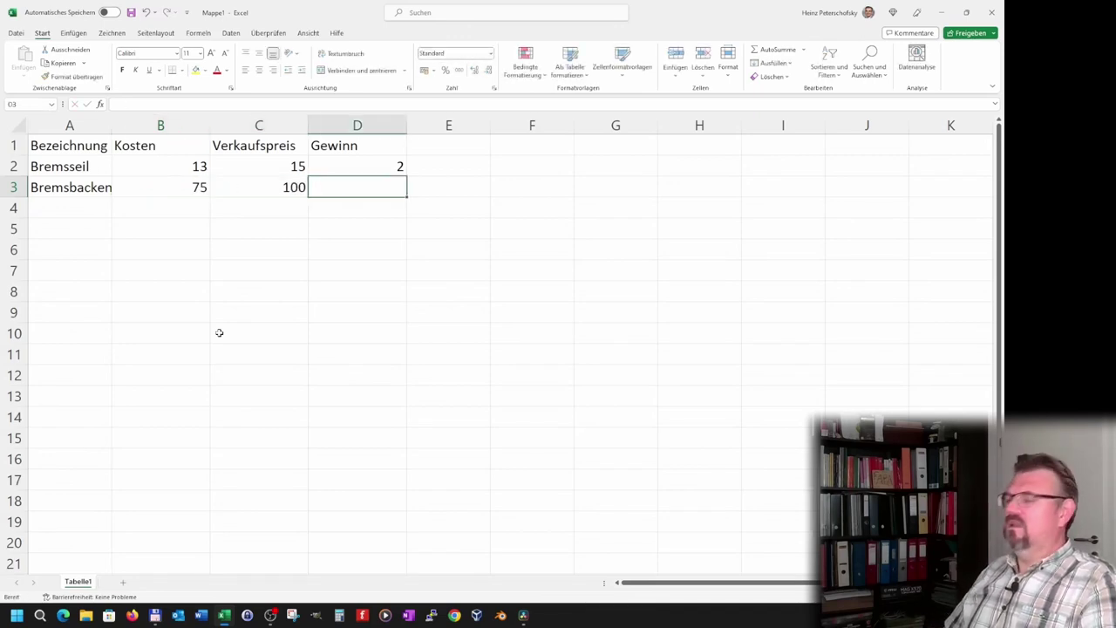
text(25)
key(Tab)
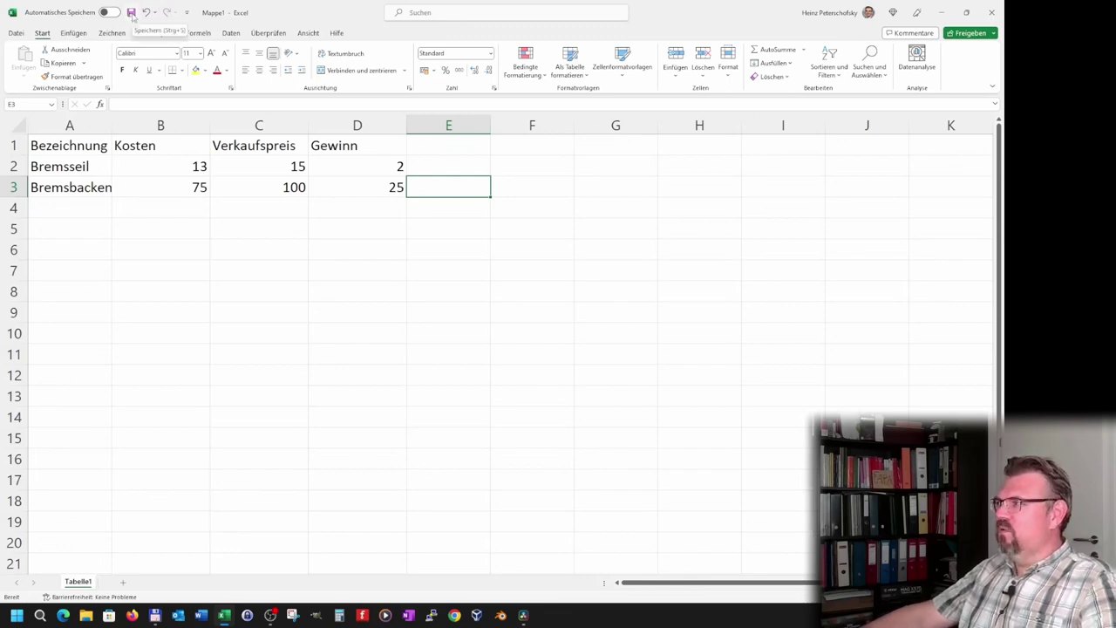
- Start saving Mappe1.xlsx and pick the OneDrive folder Schule as its location
click(132, 13)
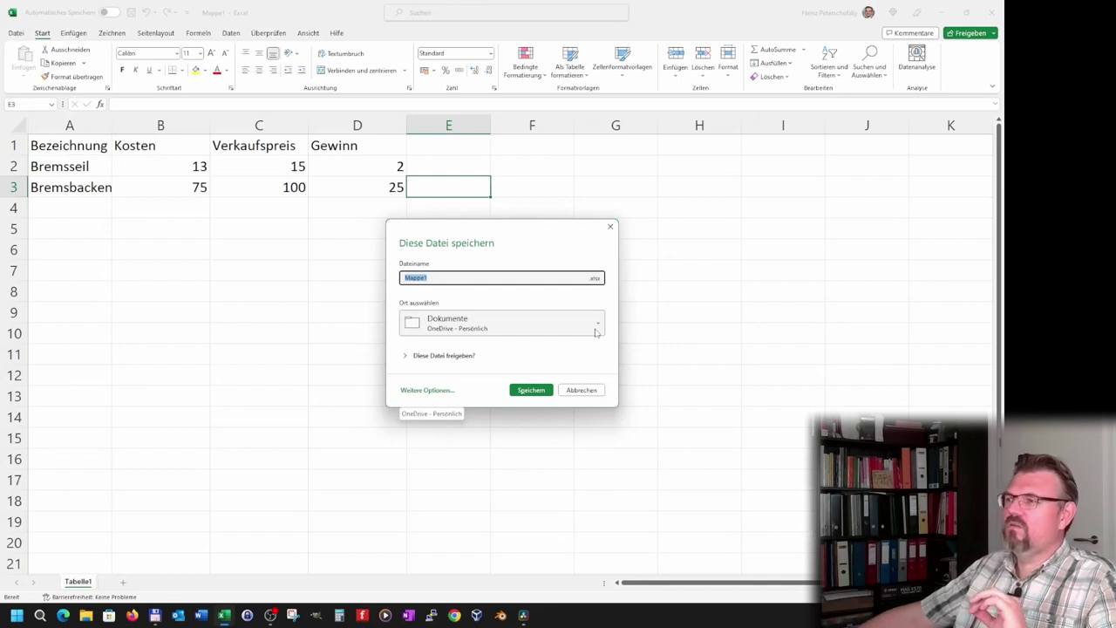
click(597, 328)
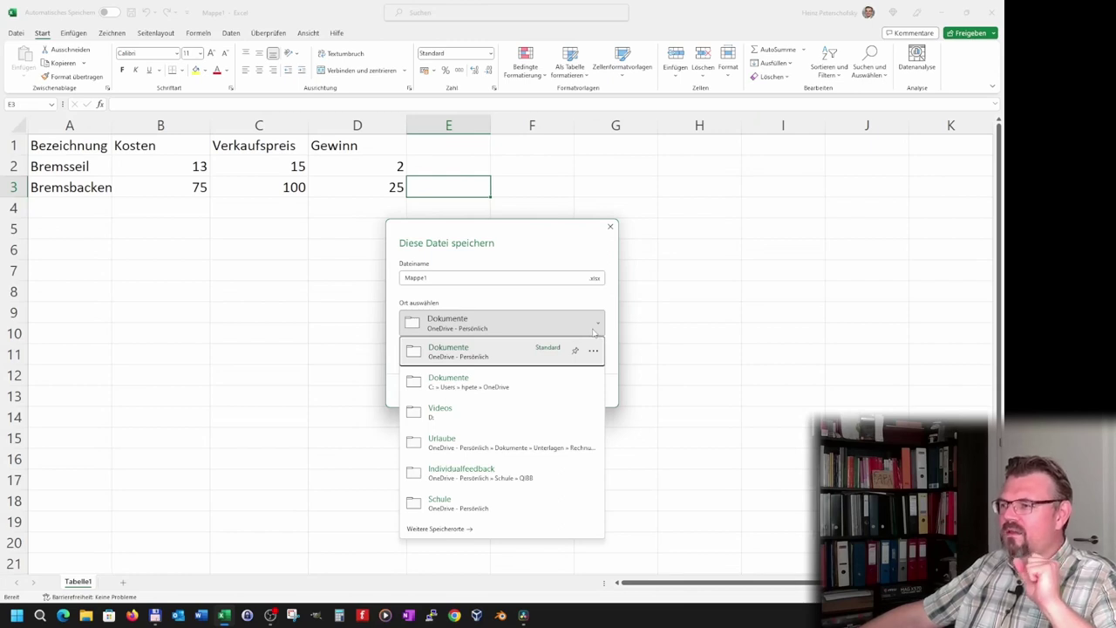
click(503, 510)
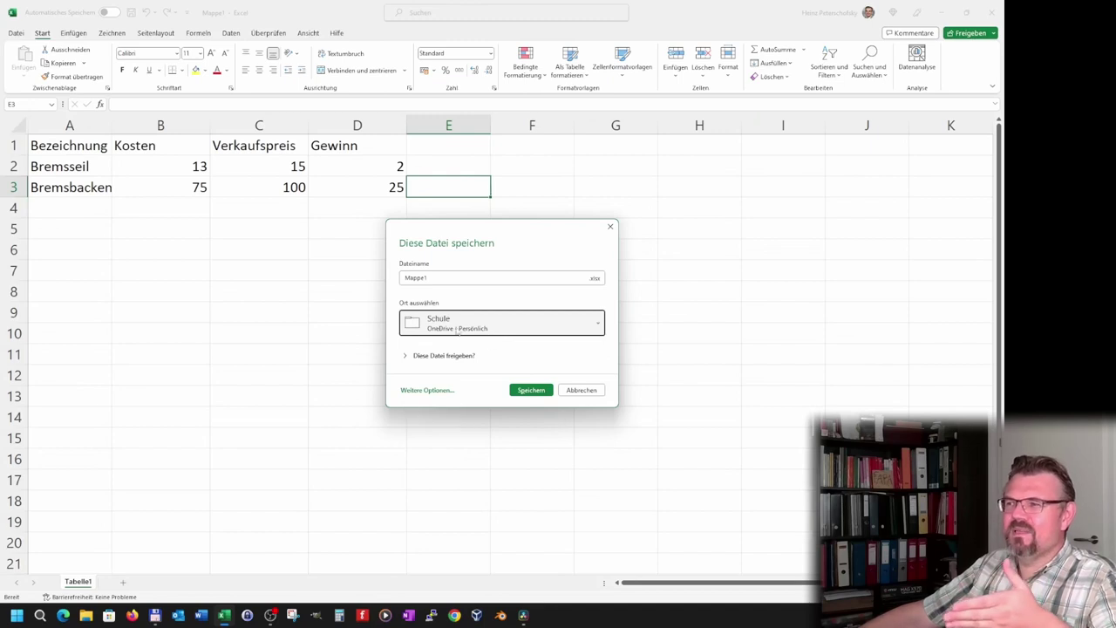
- Save the workbook as Kalkulationstabelle in the OneDrive folder Schule > AINF > Unterlagen
click(429, 391)
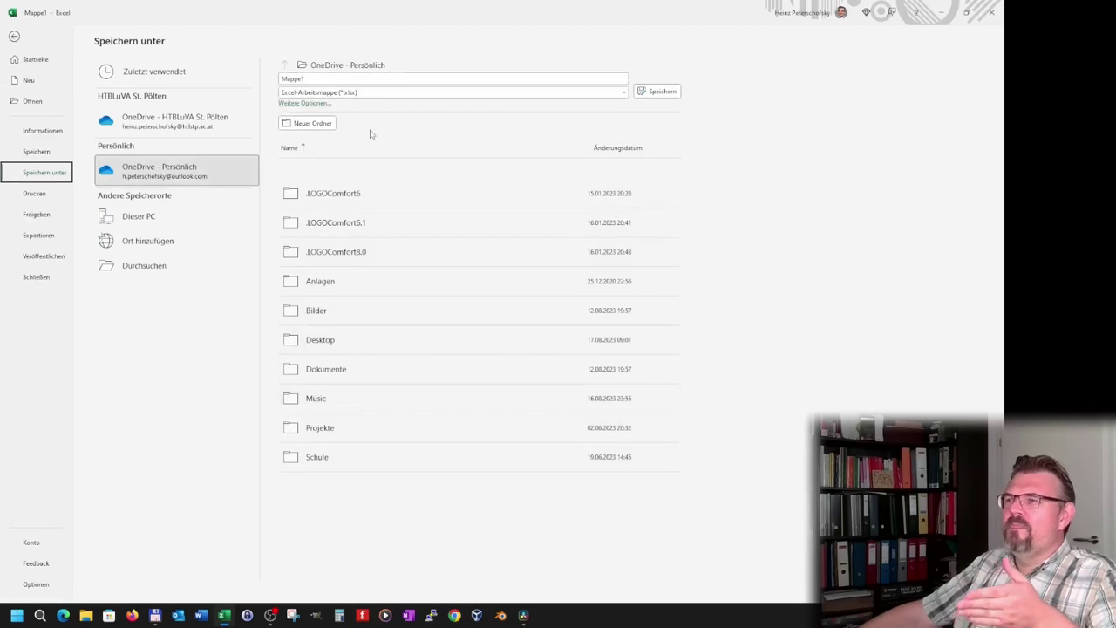
click(332, 460)
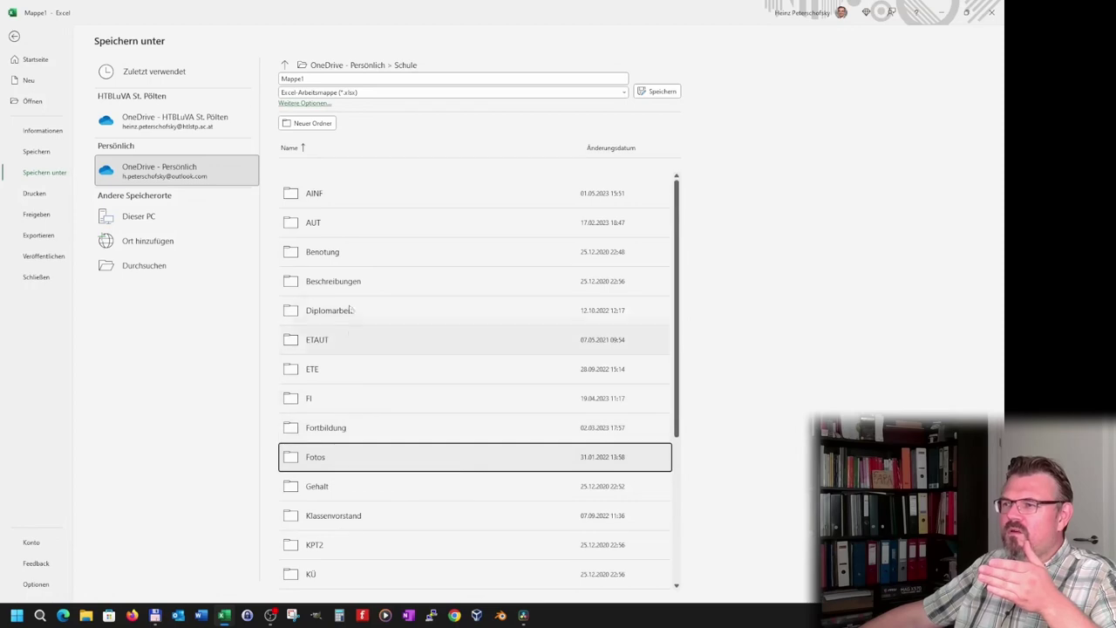
click(364, 193)
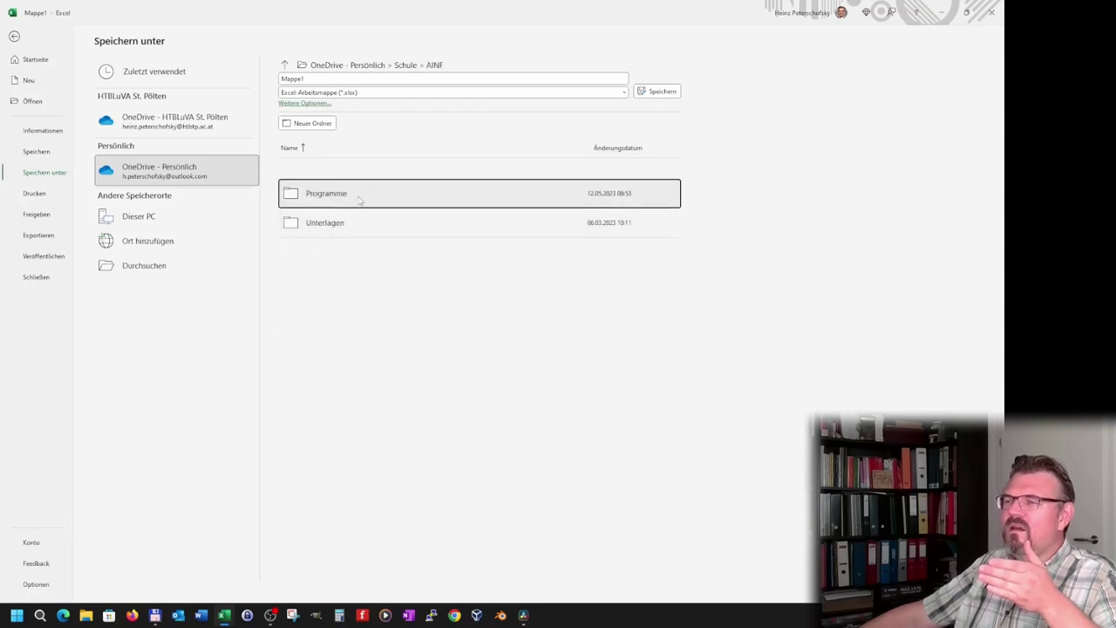
click(349, 227)
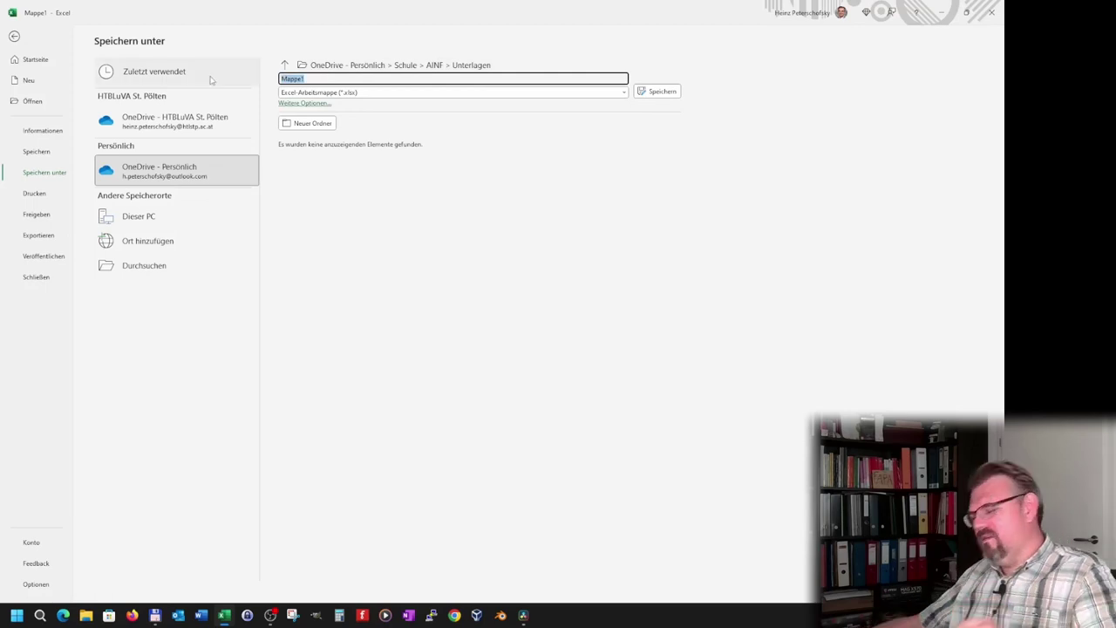
text(Kalkulationsta)
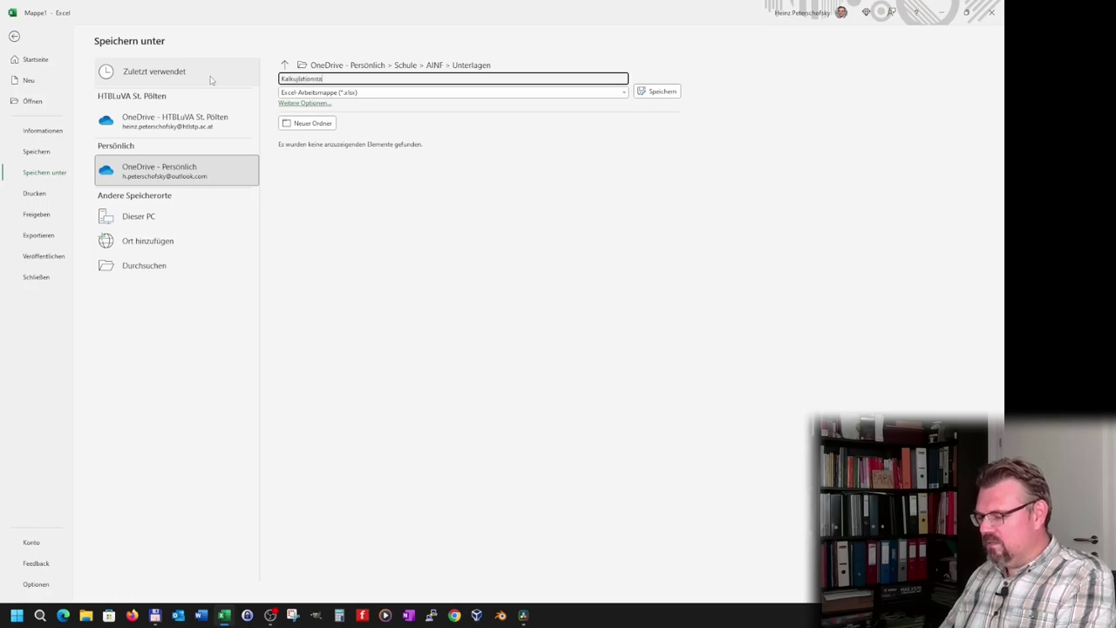
text(lle)
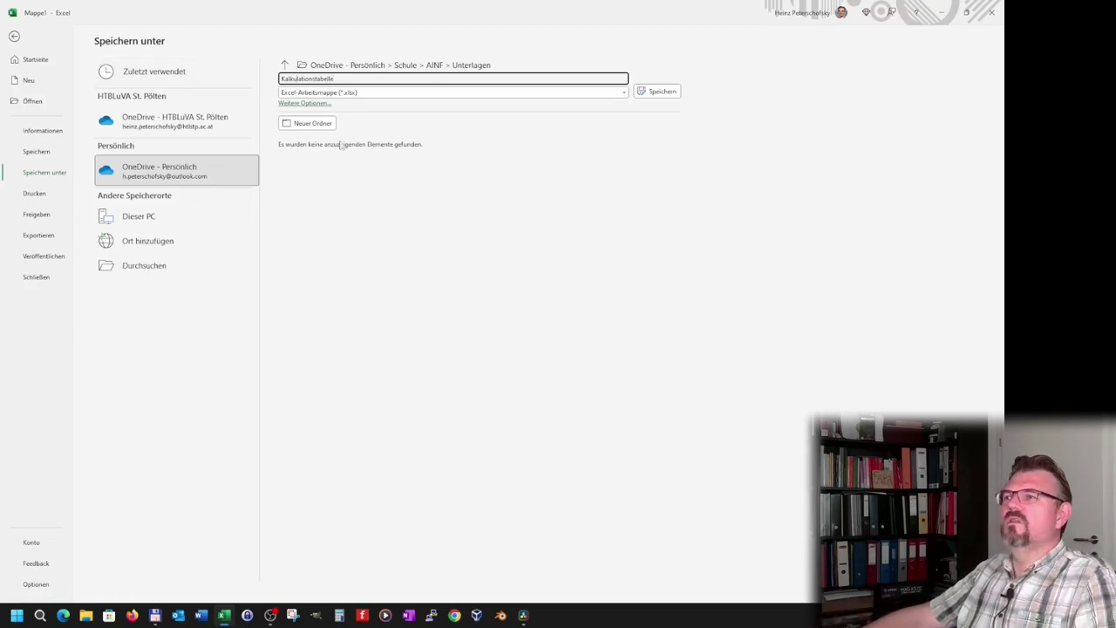
click(657, 97)
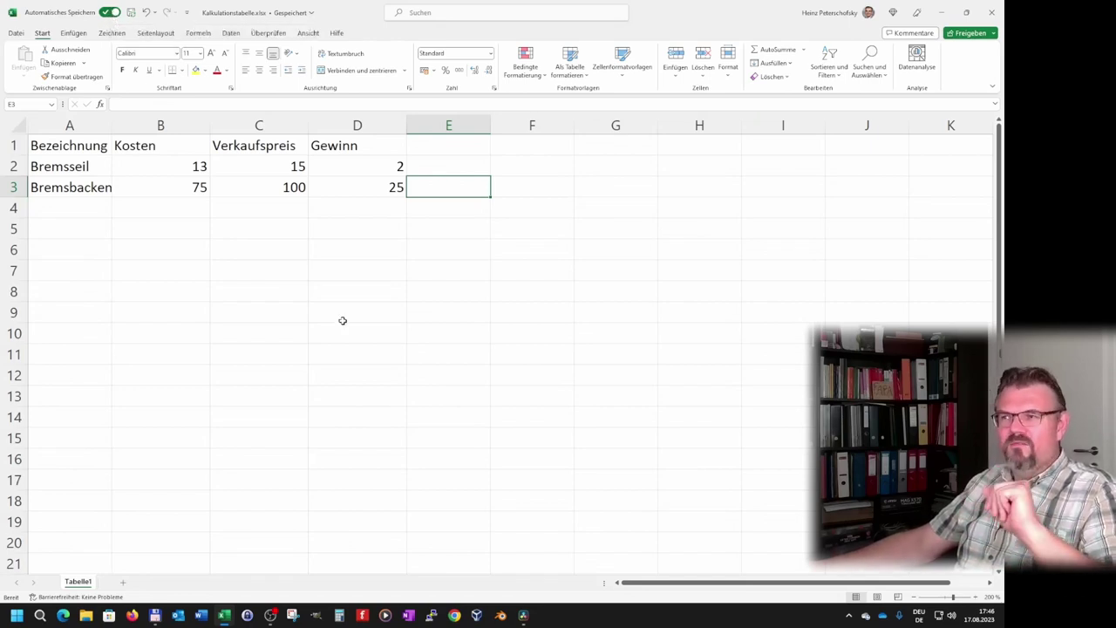
click(369, 216)
text(25)
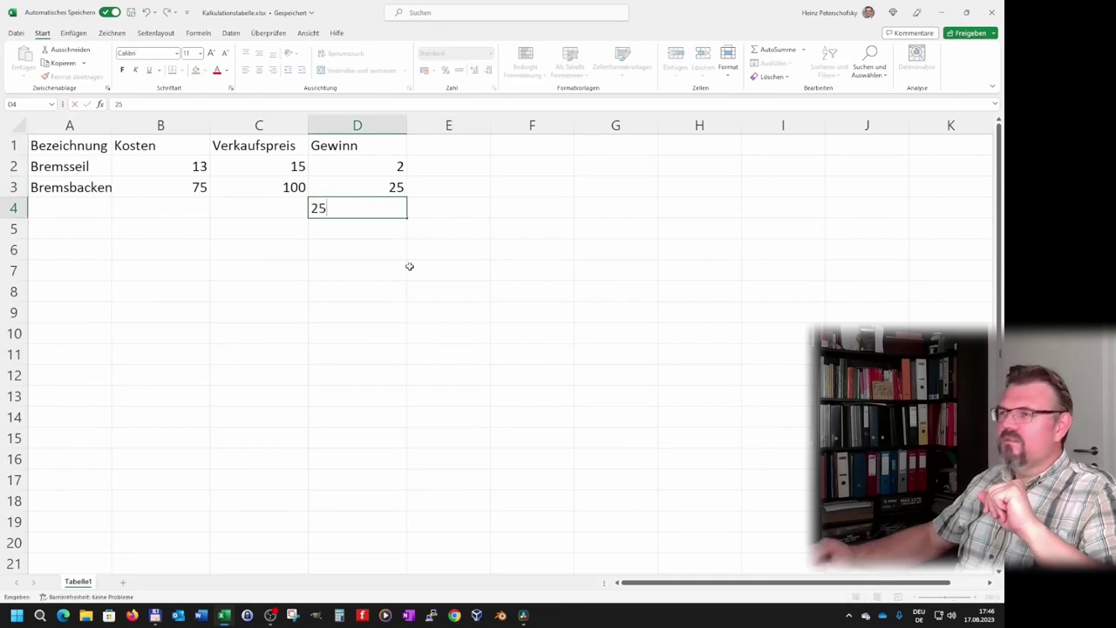
key(Return)
key(Up)
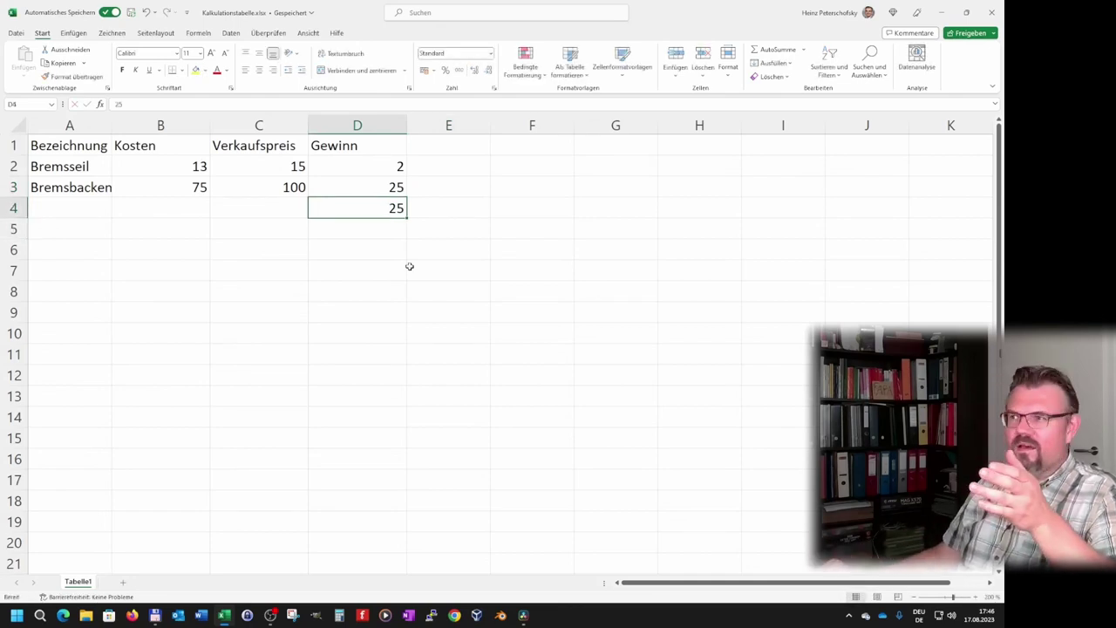
key(Down)
key(Up)
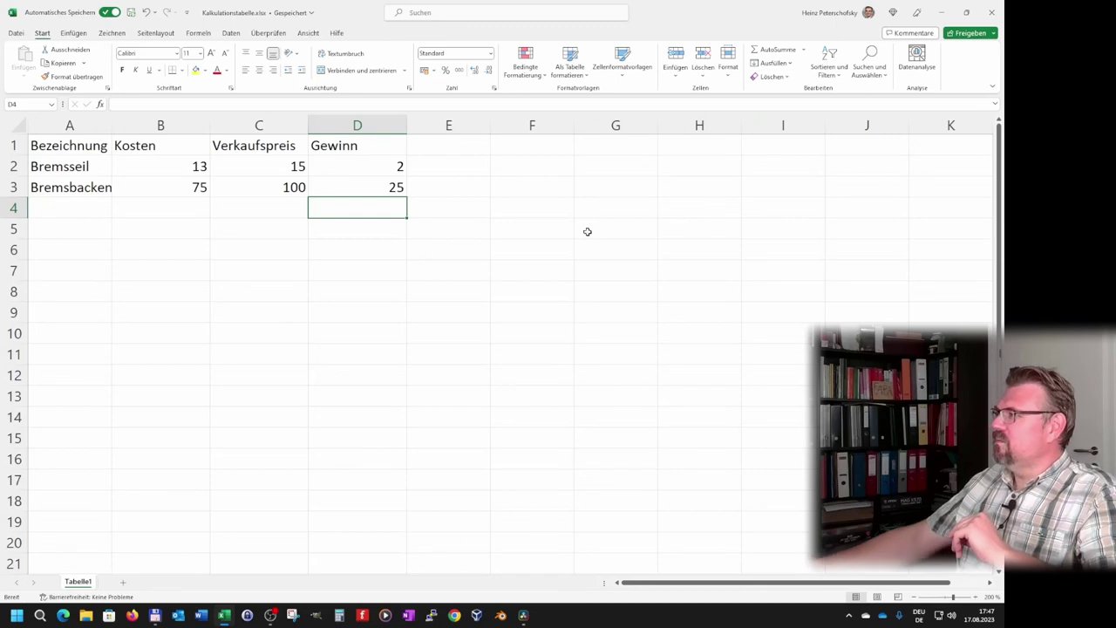
text(25)
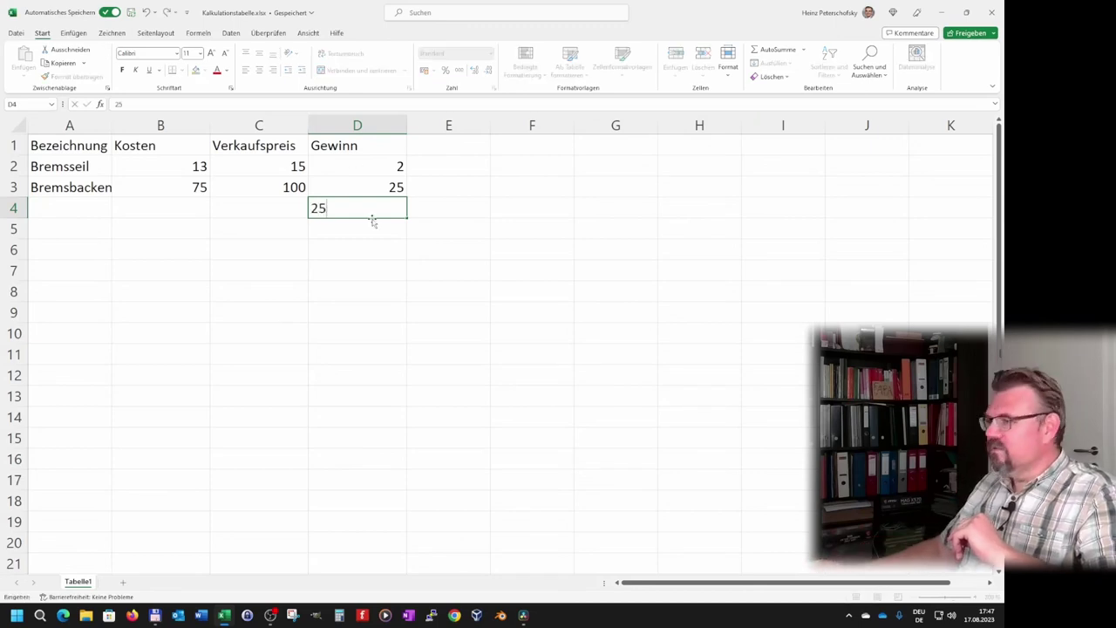
key(Return)
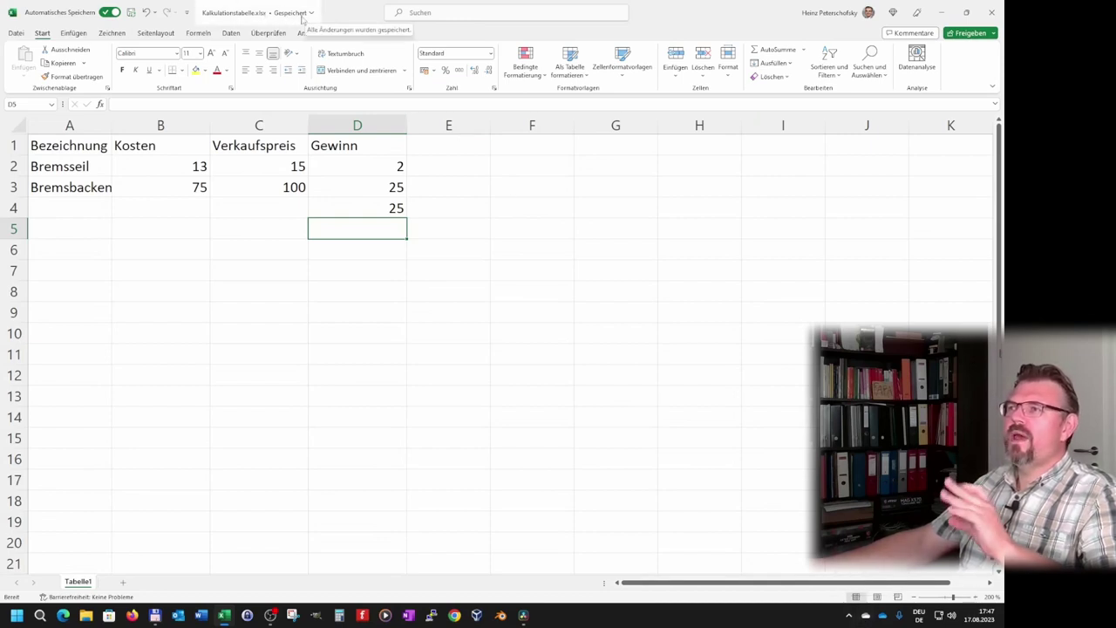
text(30)
key(Return)
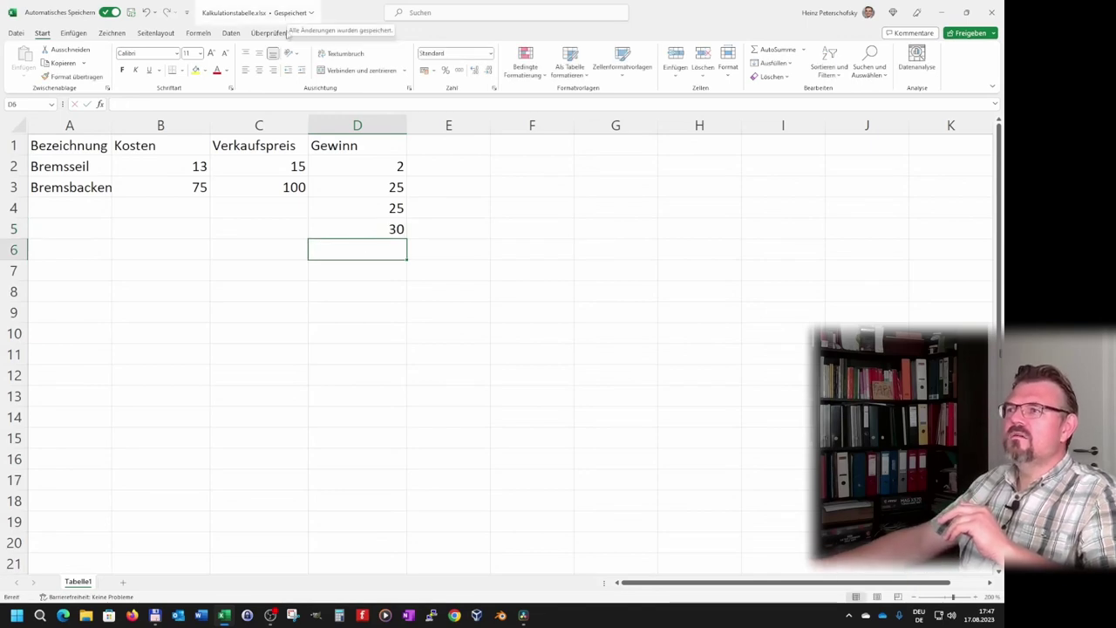
click(245, 243)
click(254, 210)
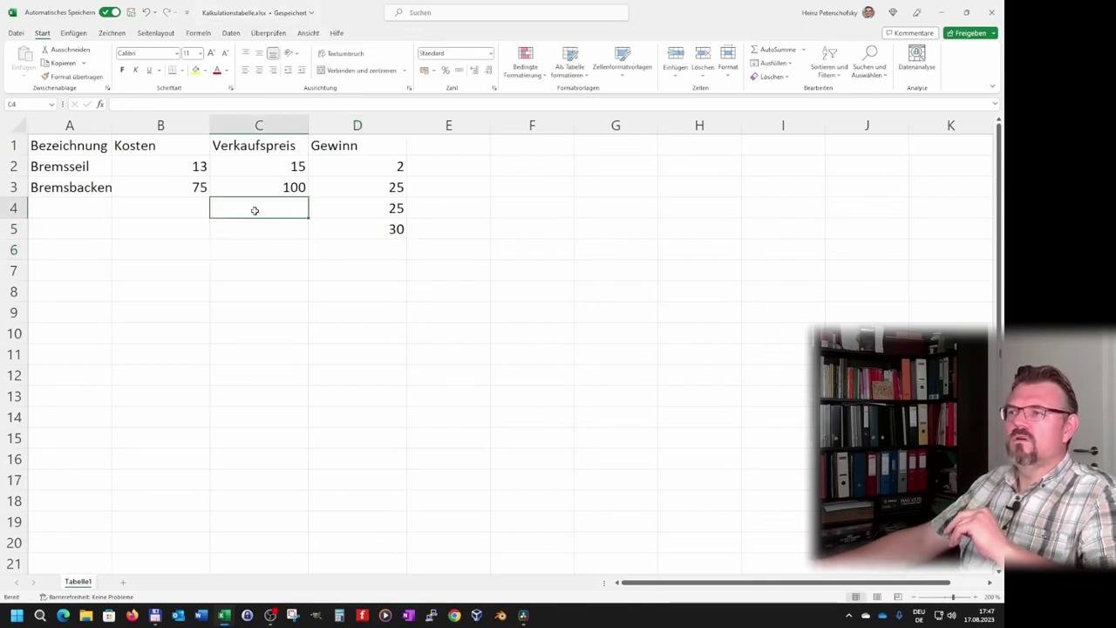
click(191, 208)
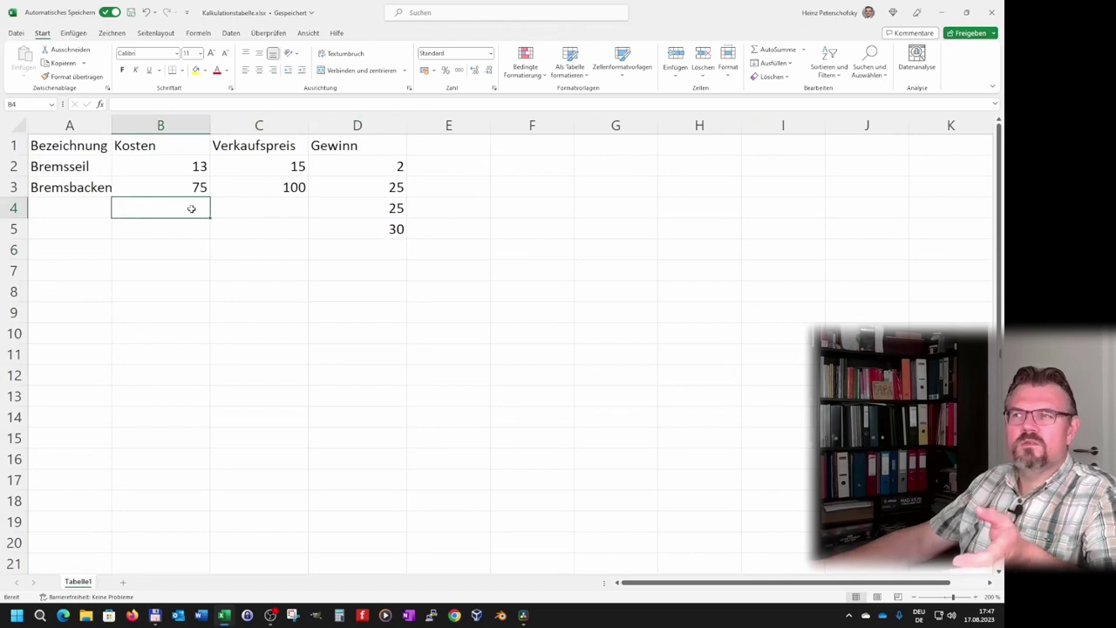
drag(397, 210, 402, 229)
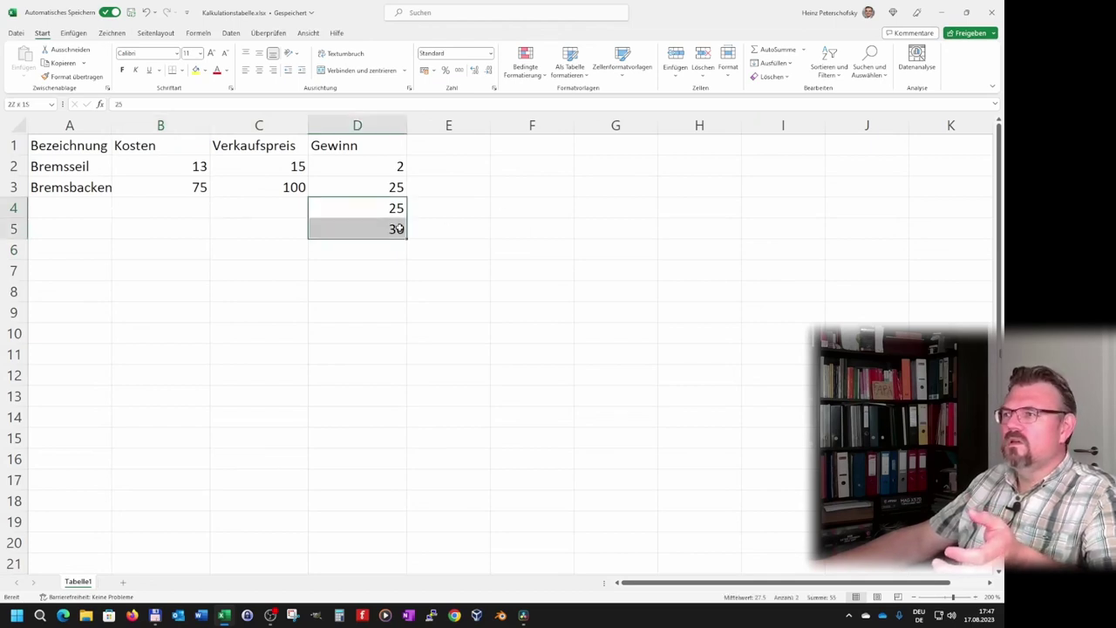
key(Delete)
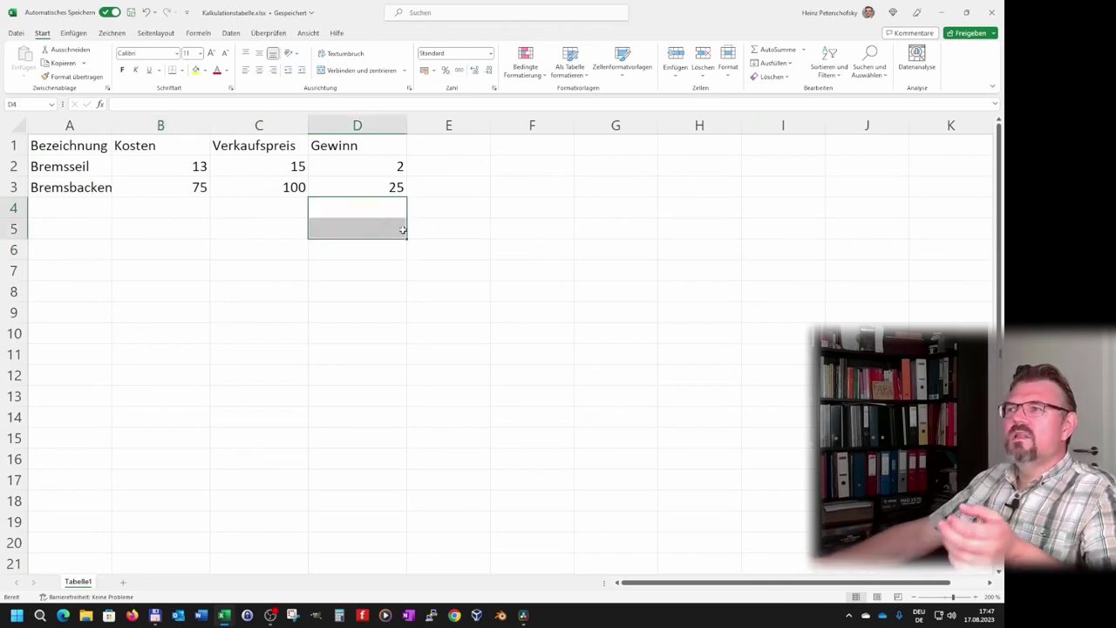
click(430, 215)
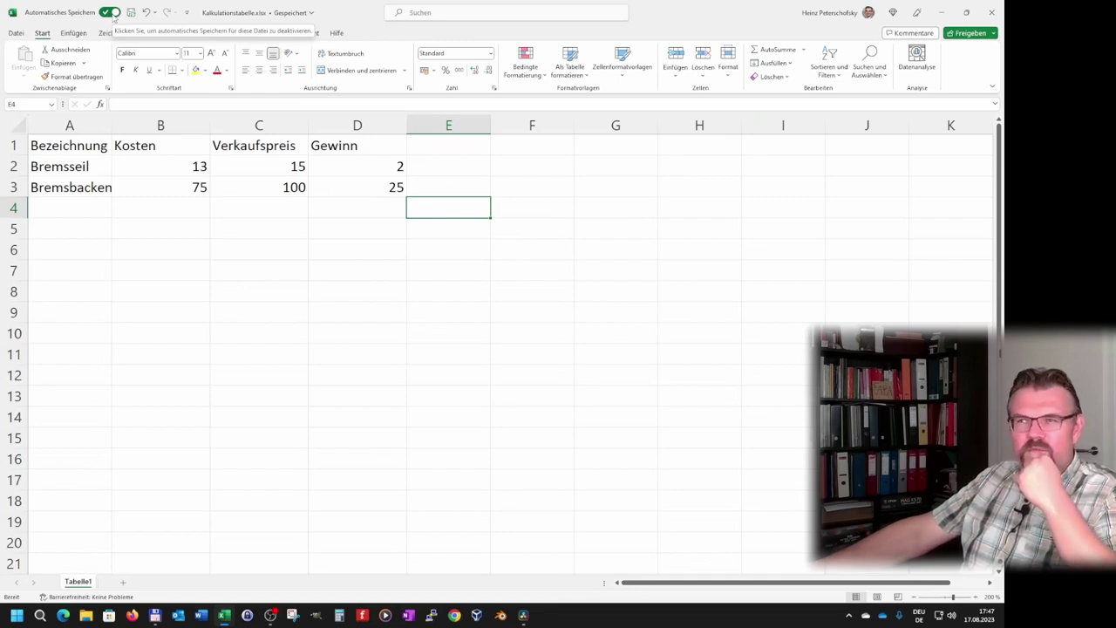
- Close the Excel window to return to the desktop
click(988, 15)
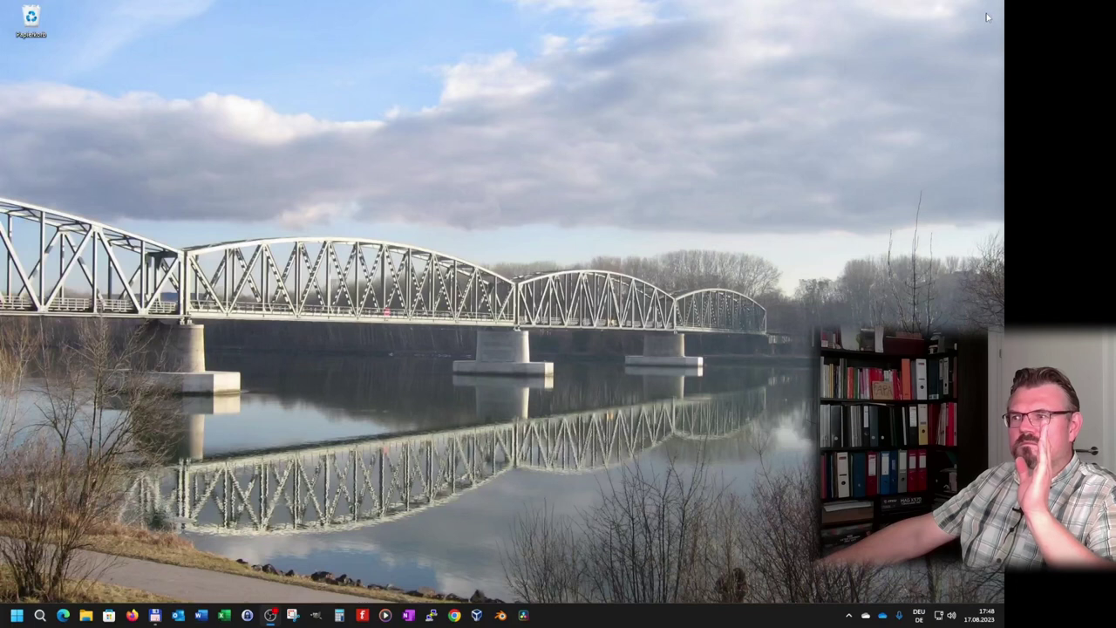